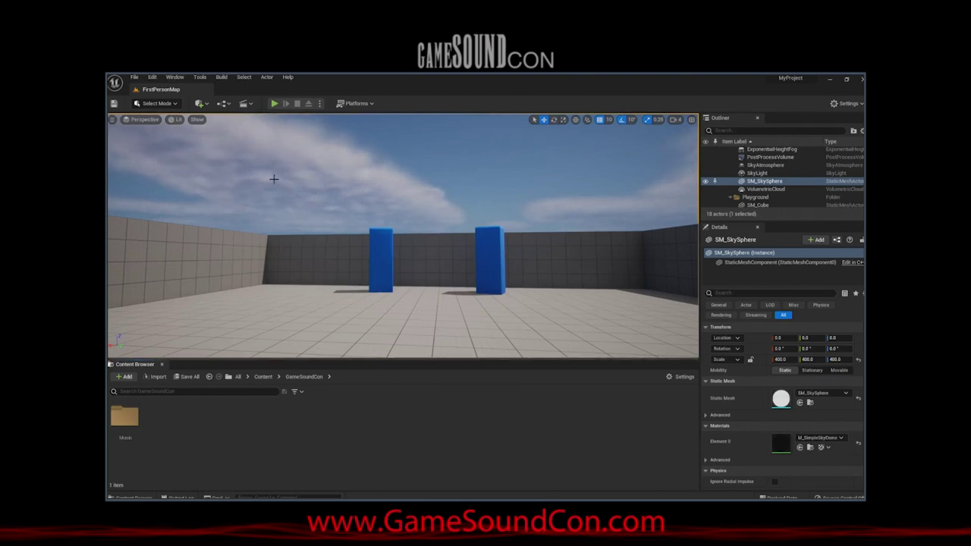
{"action": "left_click", "coordinate": [381, 254]}
{"action": "left_click", "coordinate": [489, 254]}
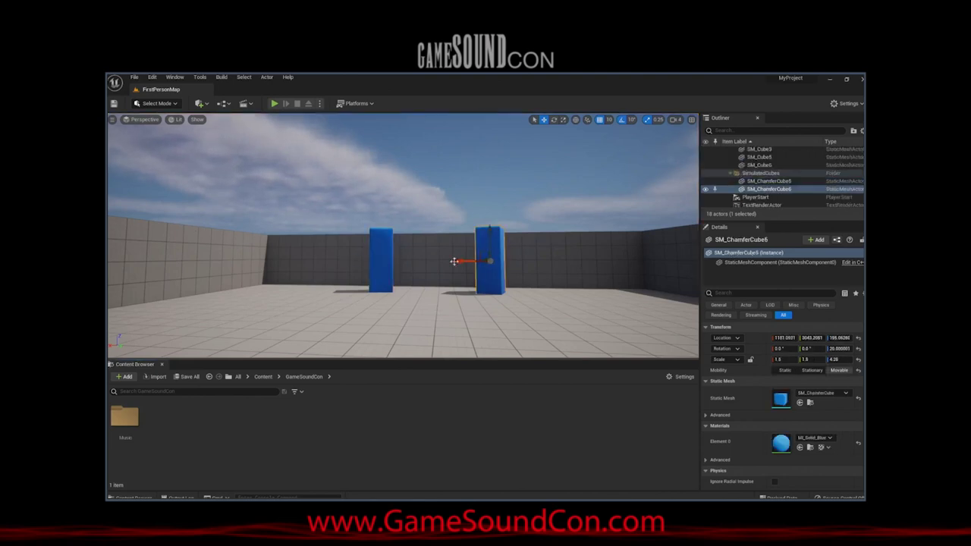
{"action": "left_click", "coordinate": [382, 262]}
{"action": "left_click", "coordinate": [480, 265]}
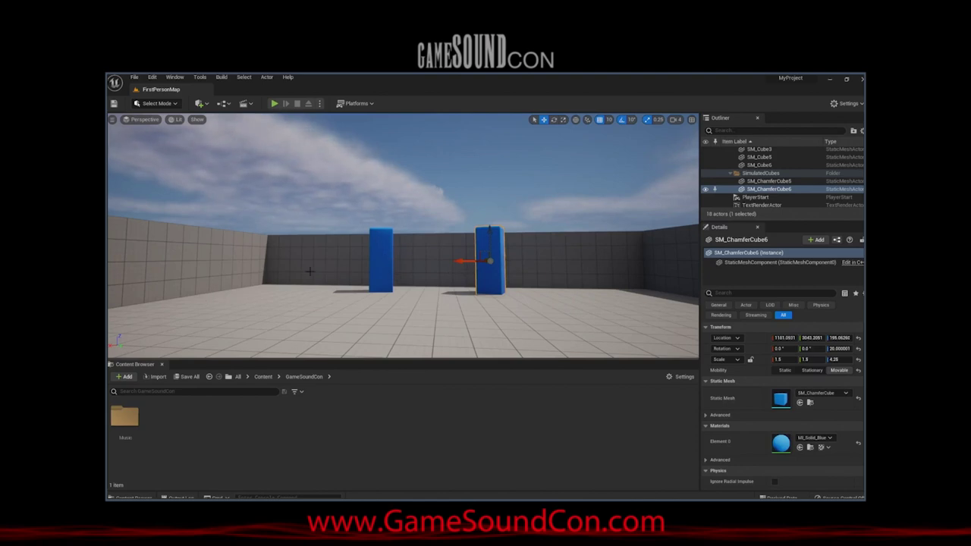
{"action": "mouse_move", "coordinate": [297, 315]}
{"action": "right_mouse_down"}
{"action": "mouse_move", "coordinate": [137, 314]}
{"action": "mouse_move", "coordinate": [286, 318]}
{"action": "right_mouse_up"}
{"action": "right_click_drag", "start_coordinate": [356, 250], "coordinate": [410, 250]}
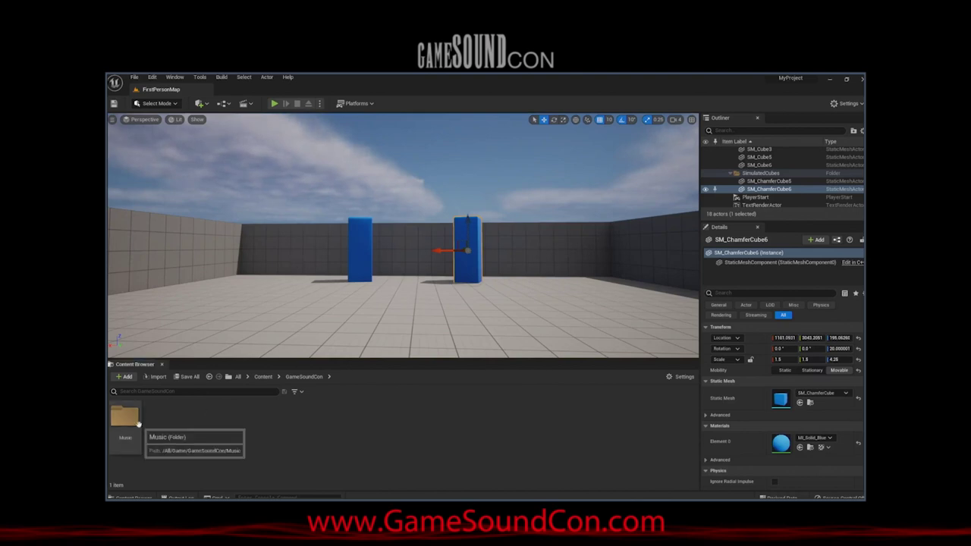
Open the Music folder and preview the Music_Disco and Music_Future sound waves
{"action": "double_click", "coordinate": [136, 423]}
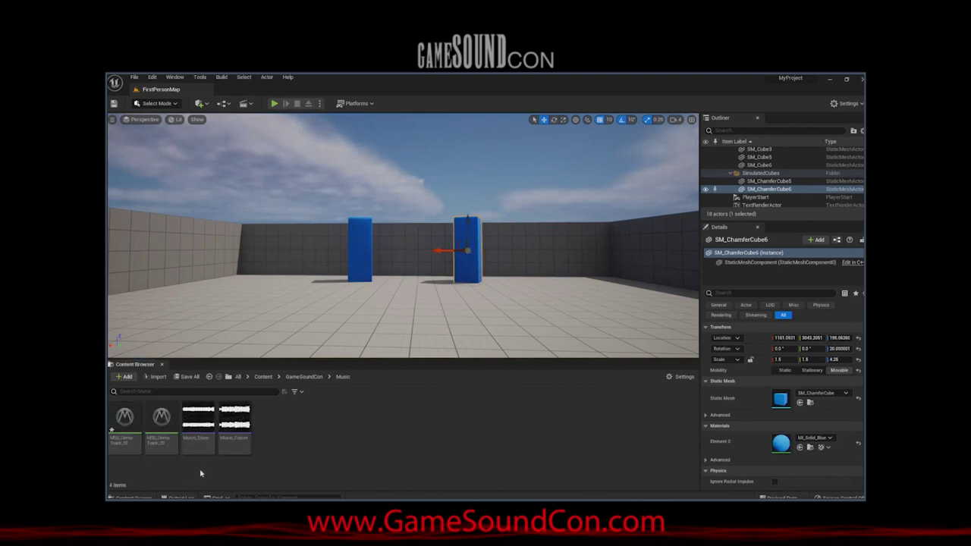
{"action": "left_click", "coordinate": [209, 445]}
{"action": "key", "text": "space"}
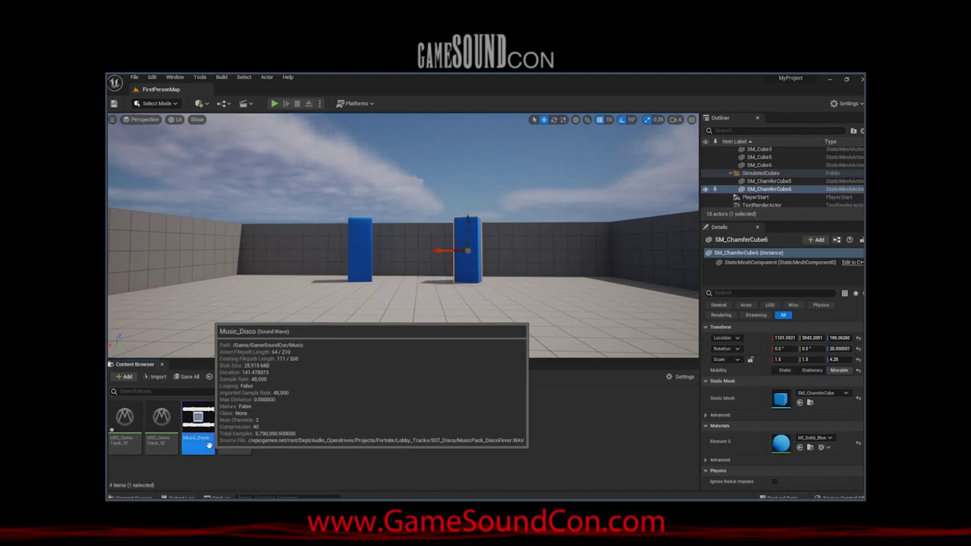
{"action": "left_click", "coordinate": [249, 470]}
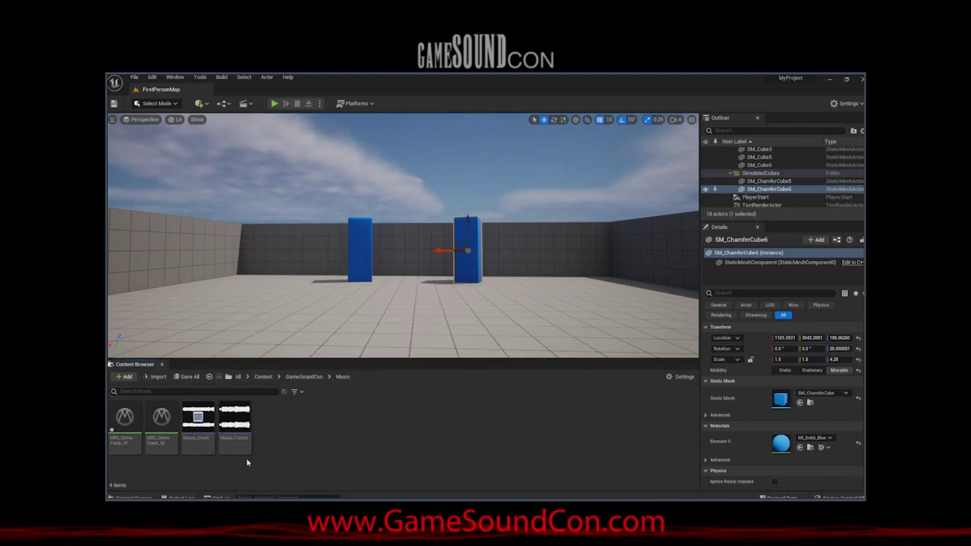
{"action": "mouse_move", "coordinate": [242, 450]}
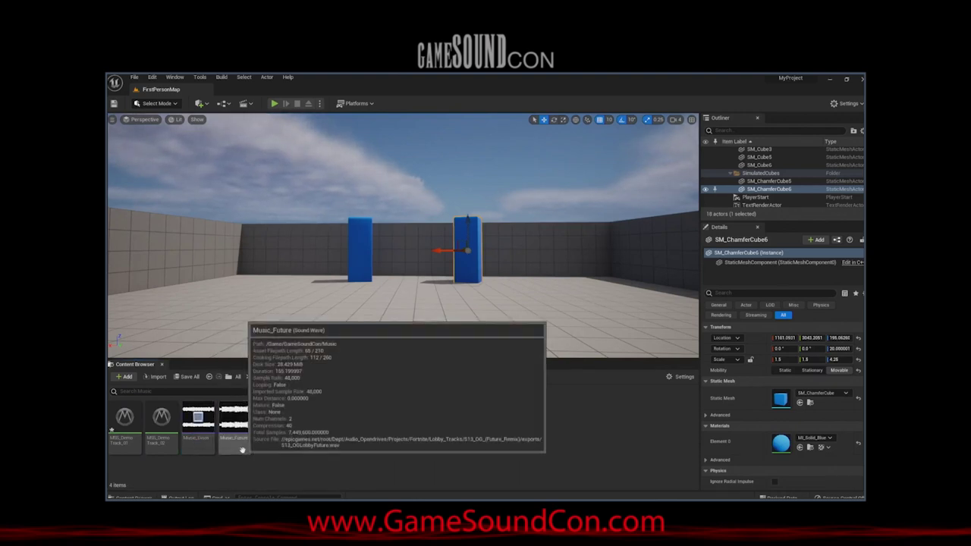
{"action": "left_click", "coordinate": [242, 447]}
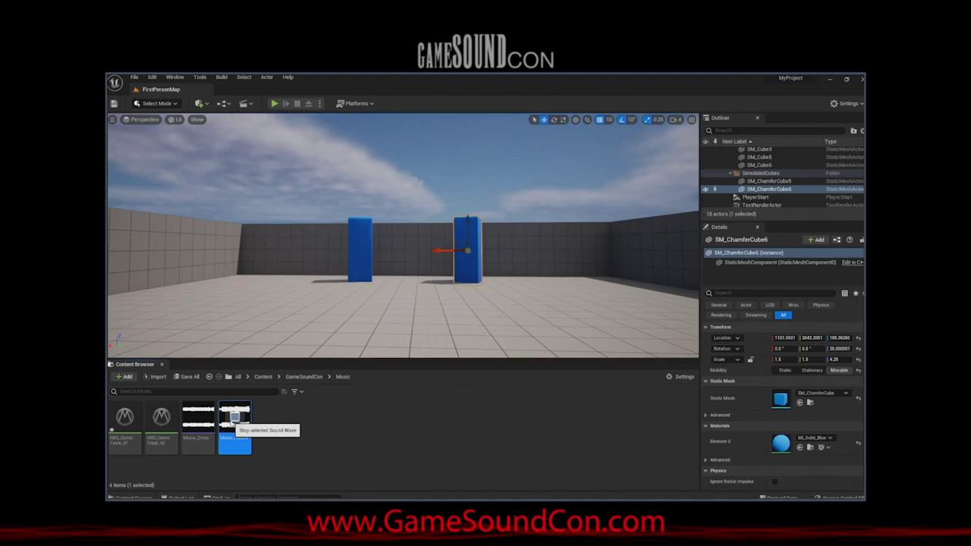
{"action": "left_click", "coordinate": [292, 421]}
{"action": "mouse_move", "coordinate": [138, 439]}
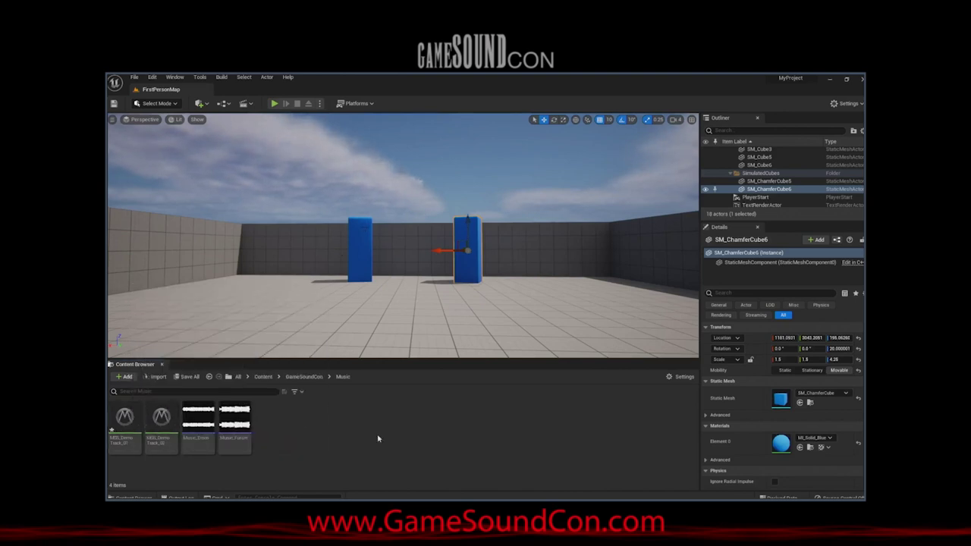
{"action": "right_click_drag", "start_coordinate": [248, 164], "coordinate": [201, 154]}
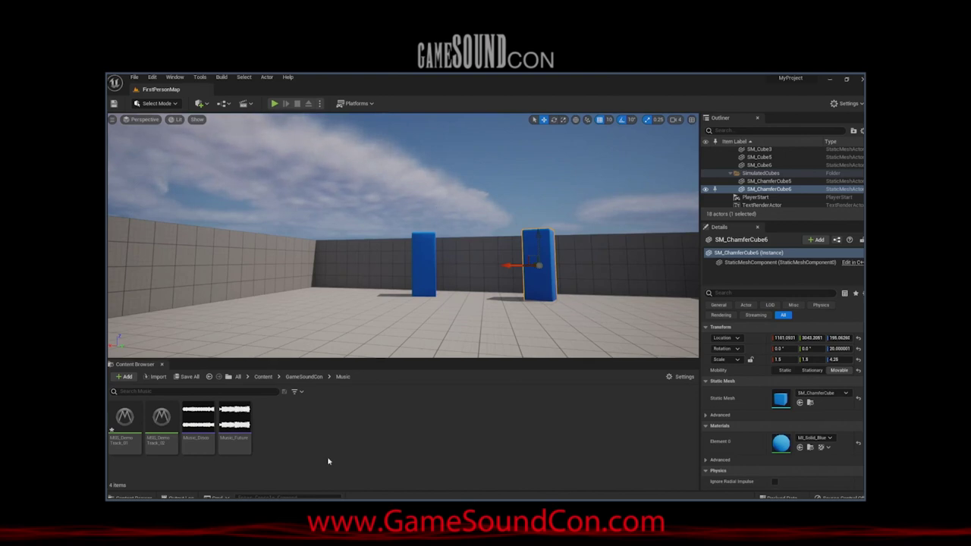
{"action": "right_click_drag", "start_coordinate": [337, 268], "coordinate": [375, 280]}
{"action": "mouse_move", "coordinate": [192, 439]}
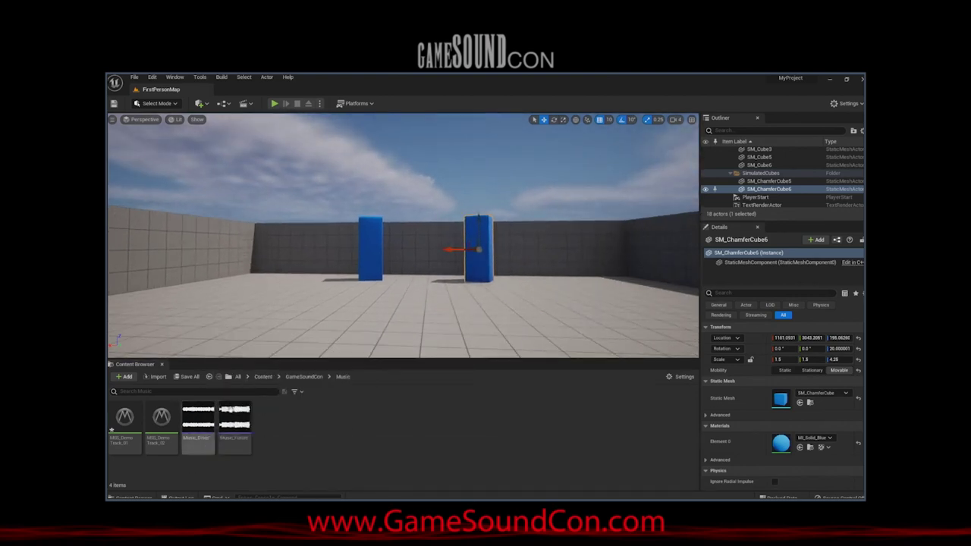
Create an Audio Bus asset named AudioBus_MusicParty in the GameSoundCon folder
{"action": "left_click", "coordinate": [304, 376]}
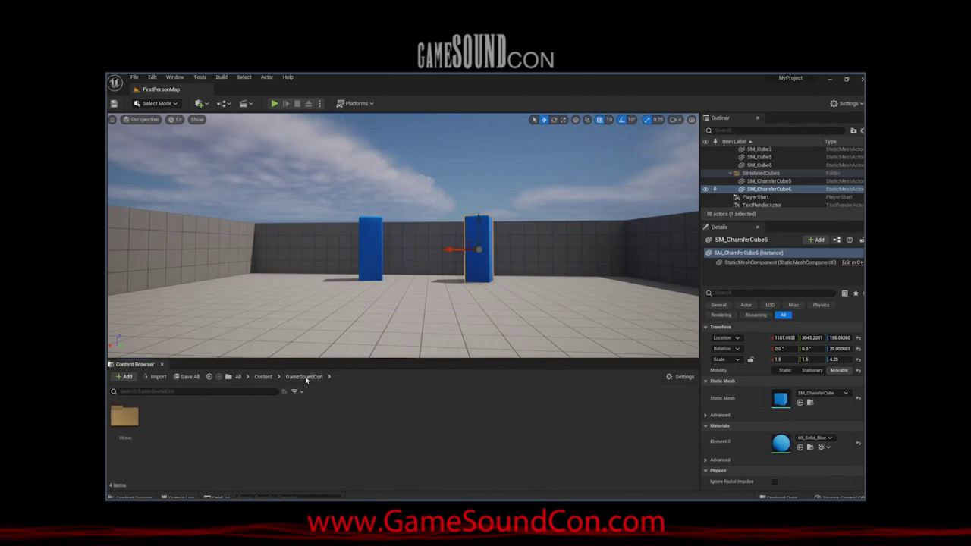
{"action": "right_click", "coordinate": [172, 434]}
{"action": "mouse_move", "coordinate": [193, 408]}
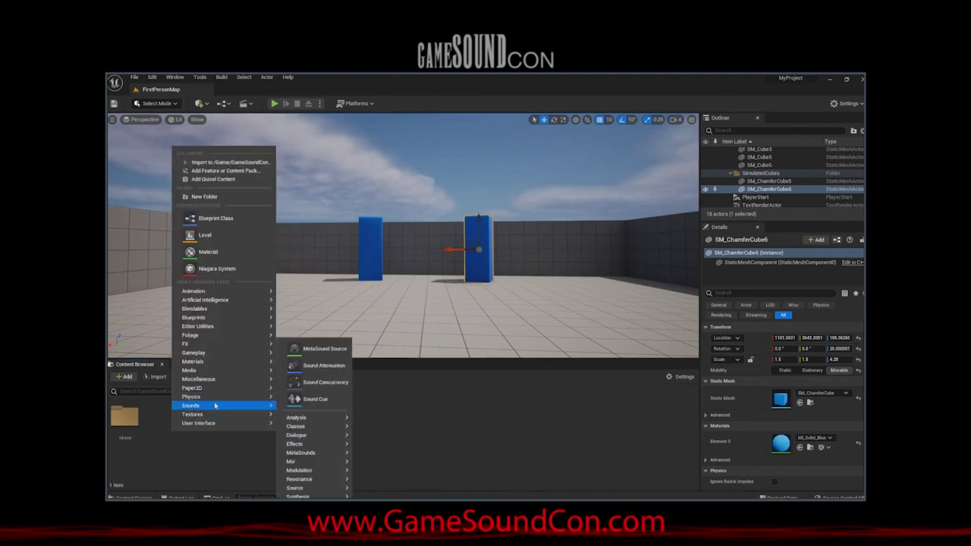
{"action": "mouse_move", "coordinate": [313, 445]}
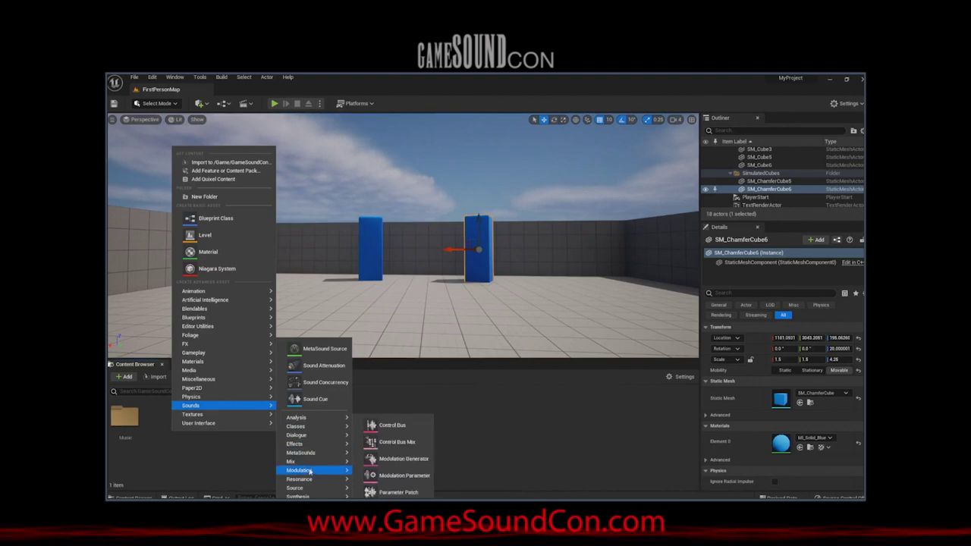
{"action": "mouse_move", "coordinate": [312, 465]}
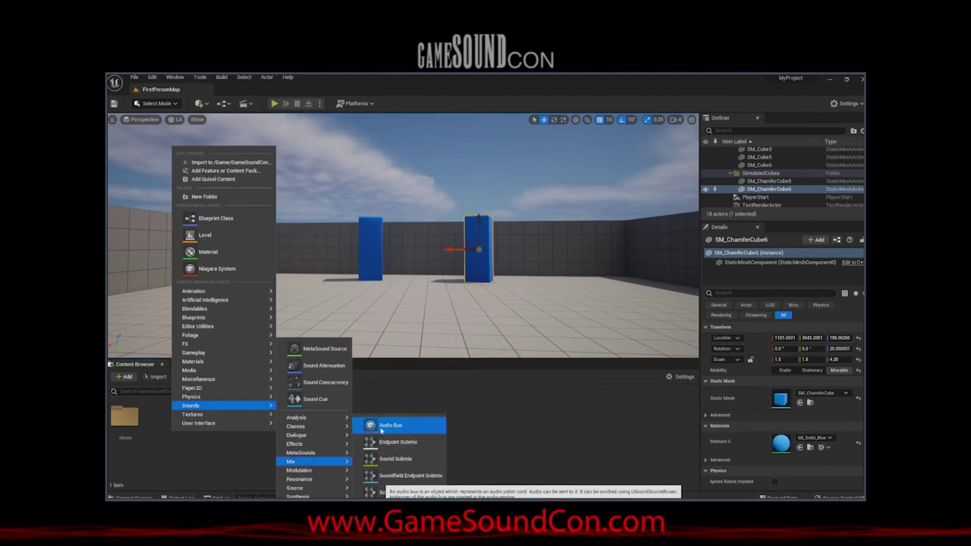
{"action": "left_click", "coordinate": [381, 428]}
{"action": "type", "text": "MusicParty_"}
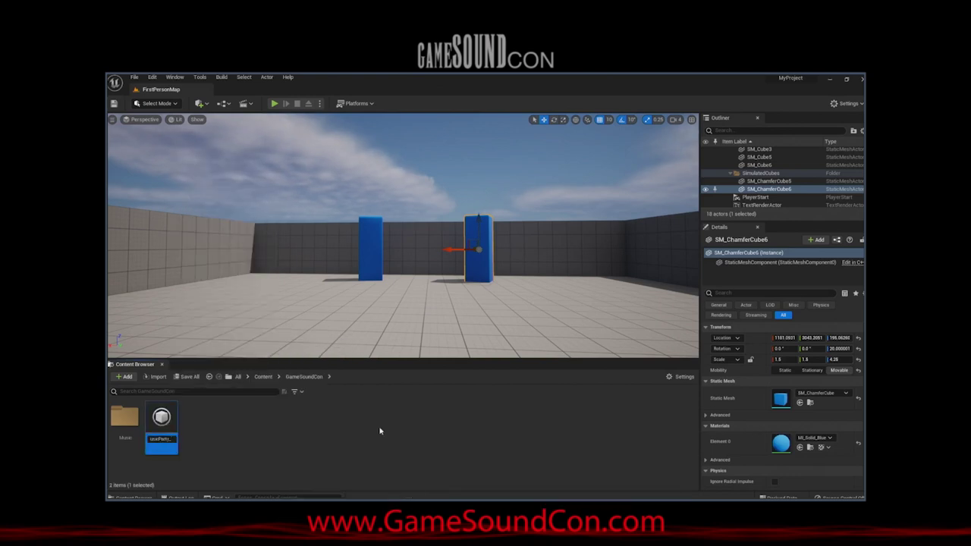
{"action": "type", "text": "AudioBus]"}
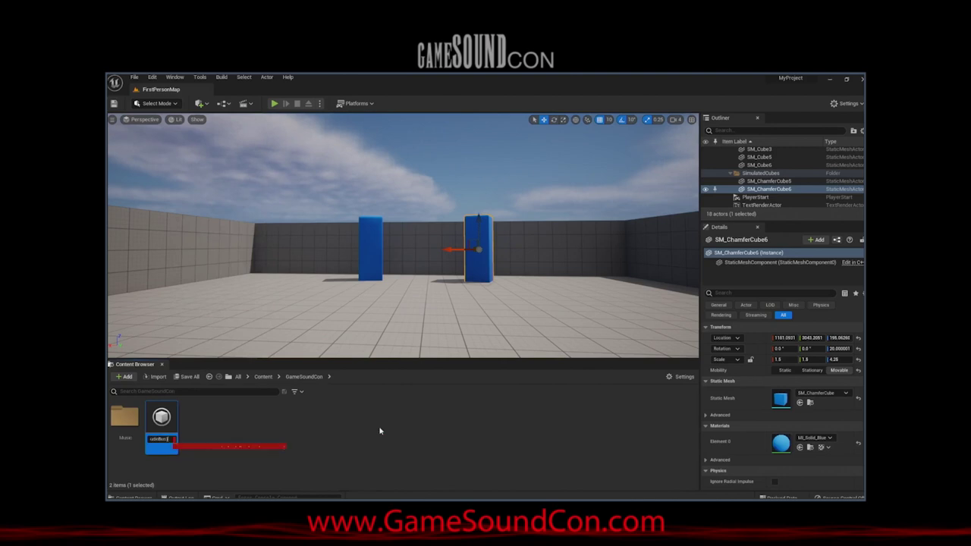
{"action": "key", "text": "Return"}
{"action": "left_click", "coordinate": [255, 431]}
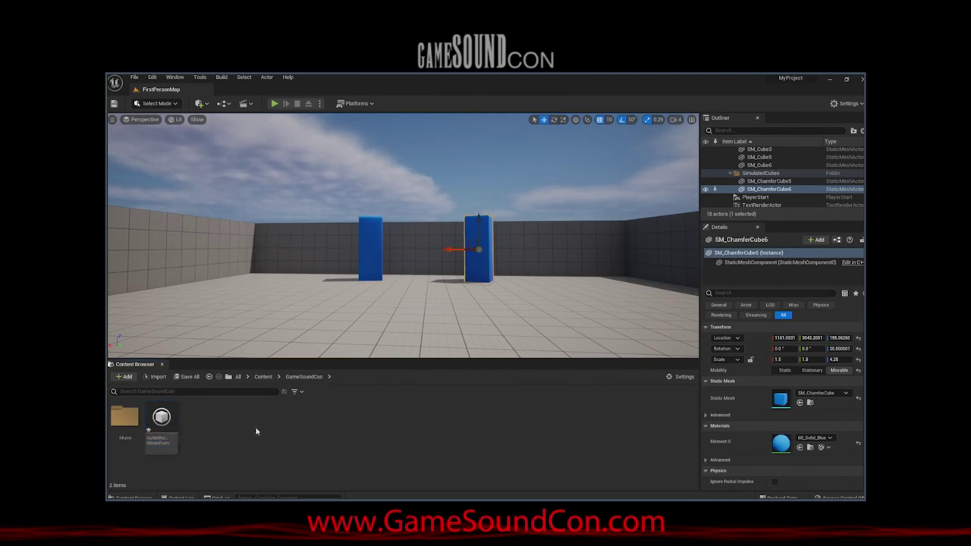
Set the channels of AudioBus_MusicParty to Stereo and close its editor
{"action": "left_click", "coordinate": [162, 439]}
{"action": "double_click", "coordinate": [170, 445]}
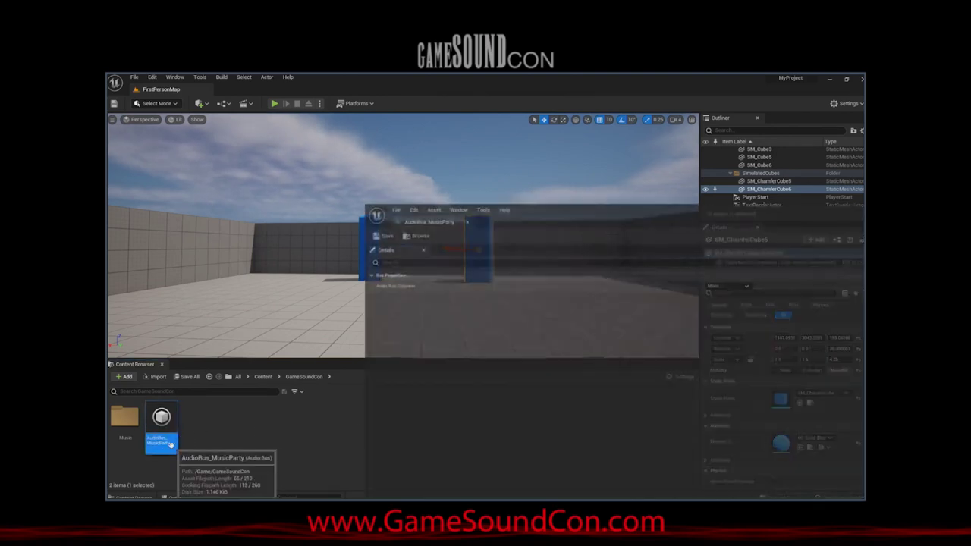
{"action": "left_click", "coordinate": [732, 285]}
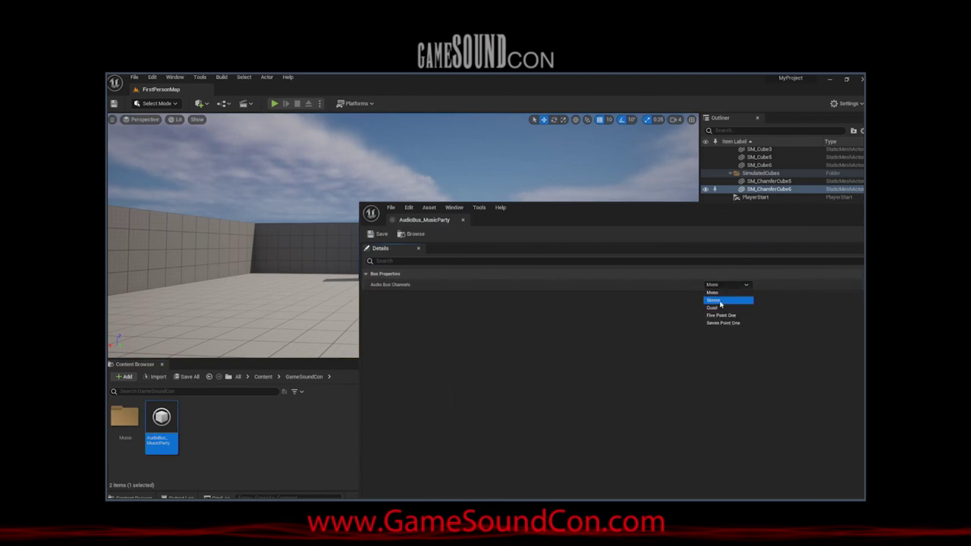
{"action": "left_click", "coordinate": [719, 301]}
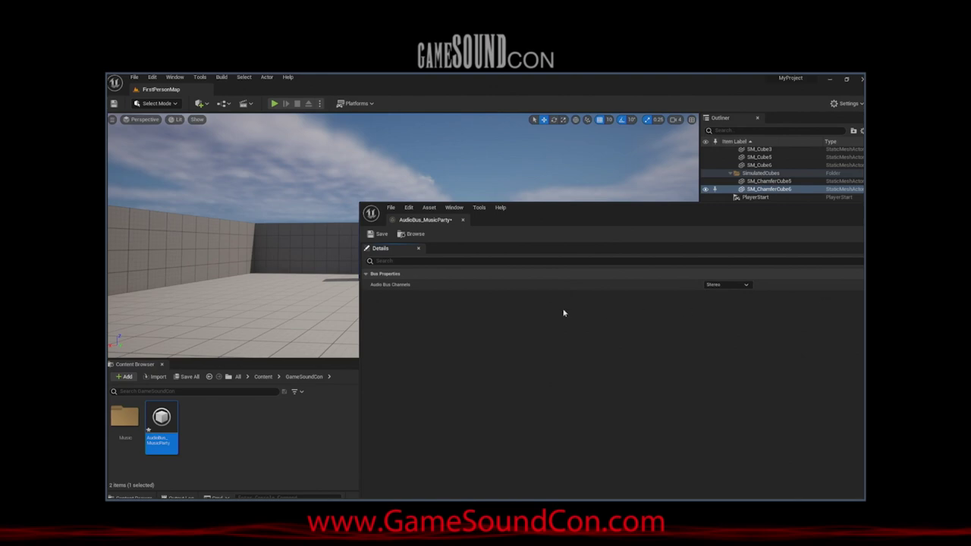
{"action": "left_click", "coordinate": [463, 220]}
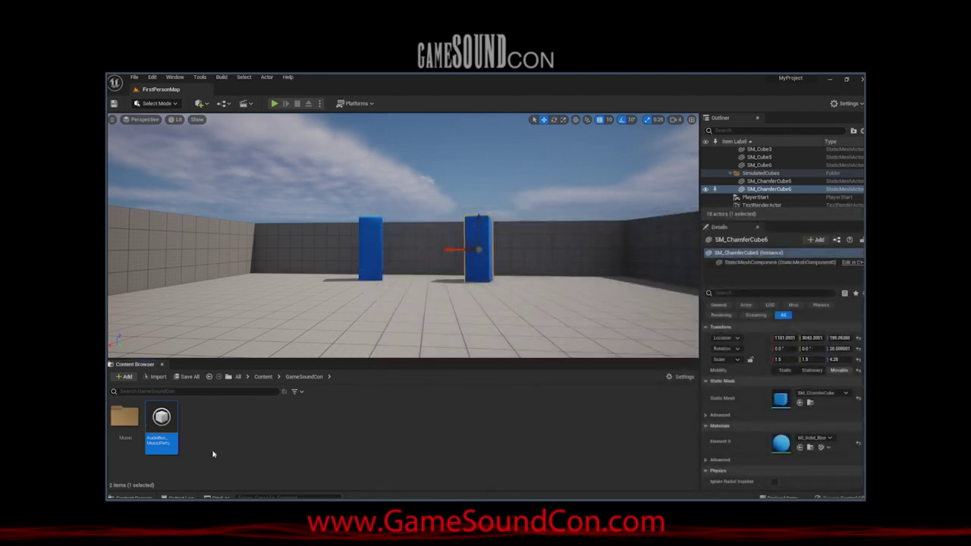
{"action": "left_click", "coordinate": [206, 438]}
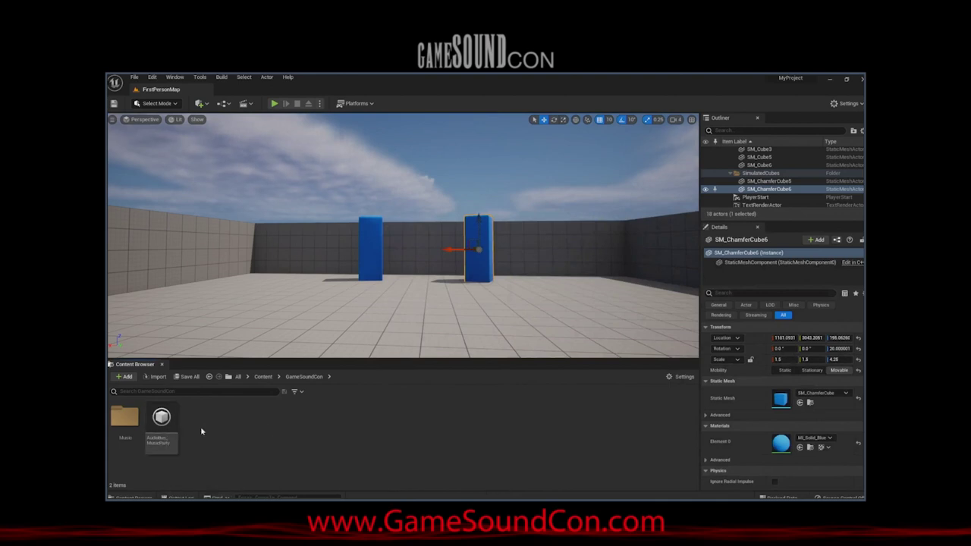
{"action": "left_click", "coordinate": [161, 428]}
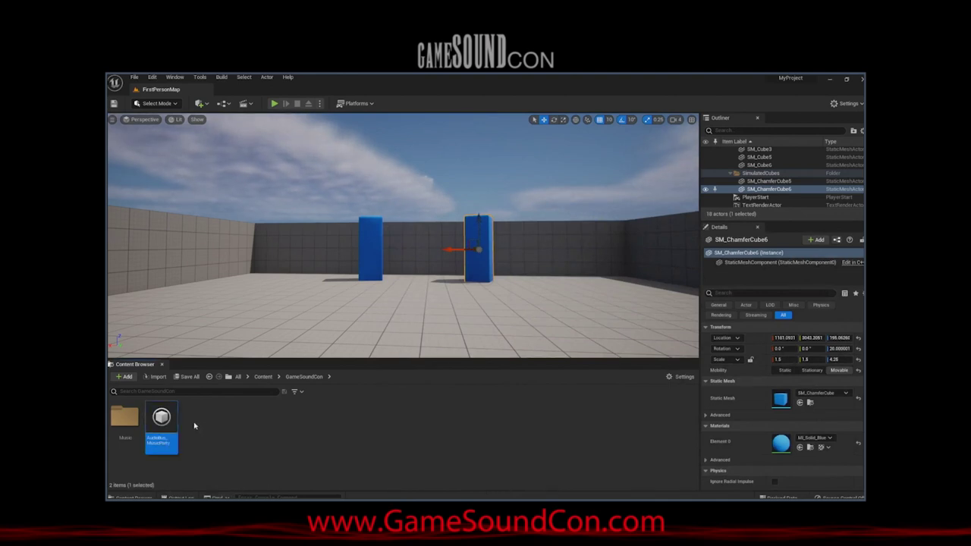
Create an Actor Blueprint class named B_MusicPartyManager in the GameSoundCon folder and place an instance in the level near the side wall
{"action": "right_click", "coordinate": [194, 426]}
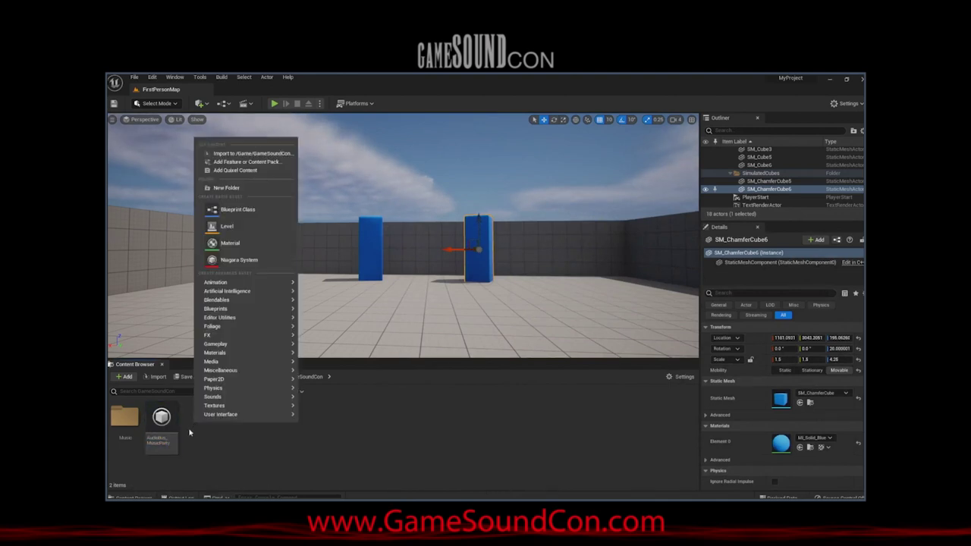
{"action": "left_click", "coordinate": [236, 210]}
{"action": "left_click", "coordinate": [391, 223]}
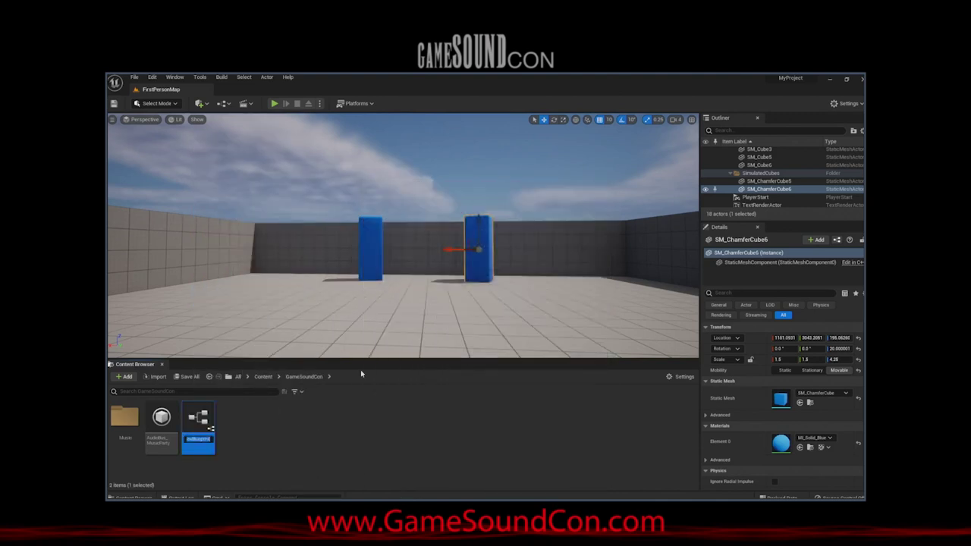
{"action": "type", "text": "B_MusicPartyManager"}
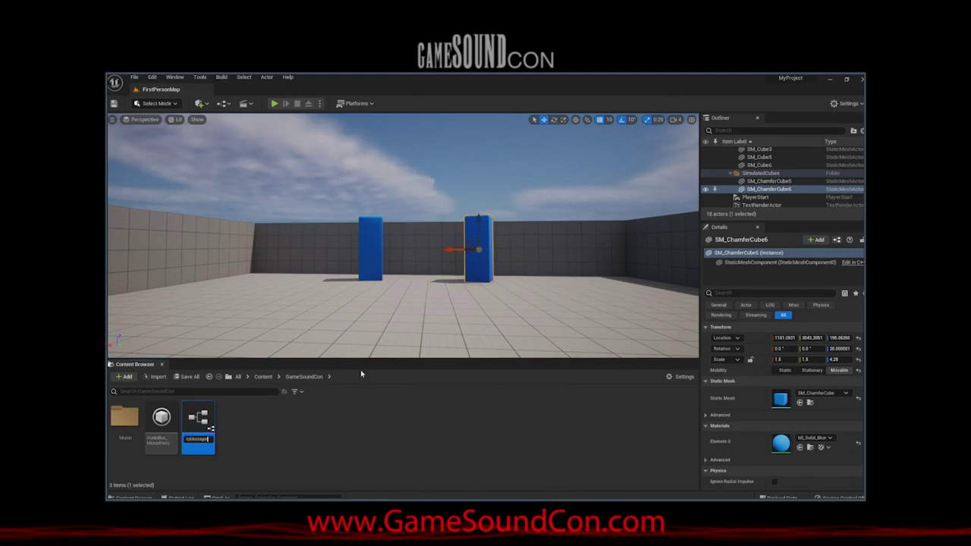
{"action": "key", "text": "Return"}
{"action": "left_click_drag", "start_coordinate": [201, 428], "coordinate": [215, 312]}
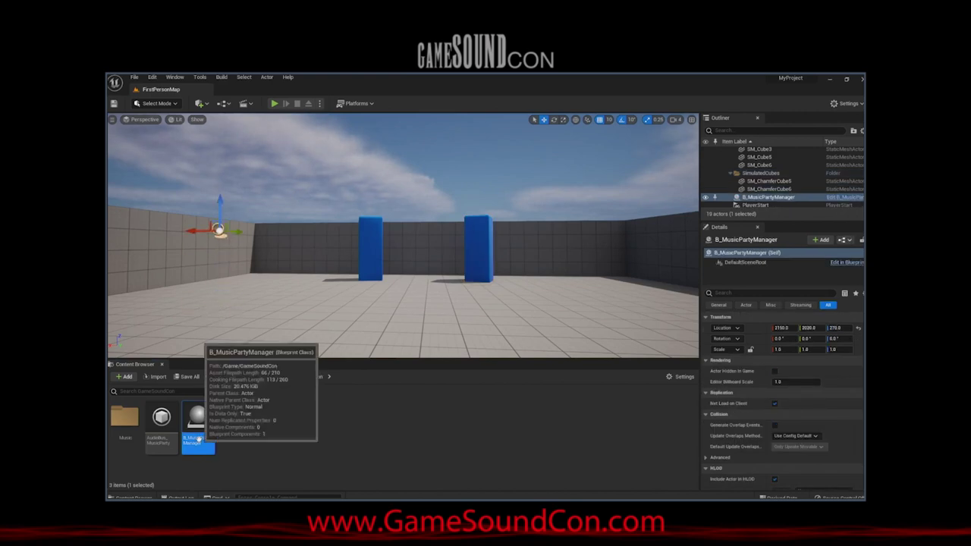
Open B_MusicPartyManager as a docked tab beside the level, add an Audio component to it and compile
{"action": "key", "text": "ctrl+e"}
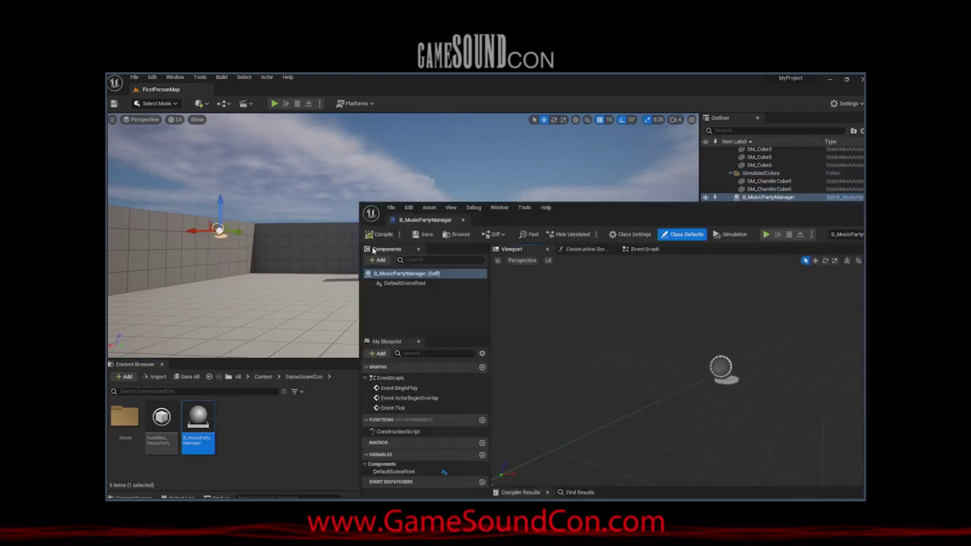
{"action": "left_click_drag", "start_coordinate": [422, 219], "coordinate": [243, 88]}
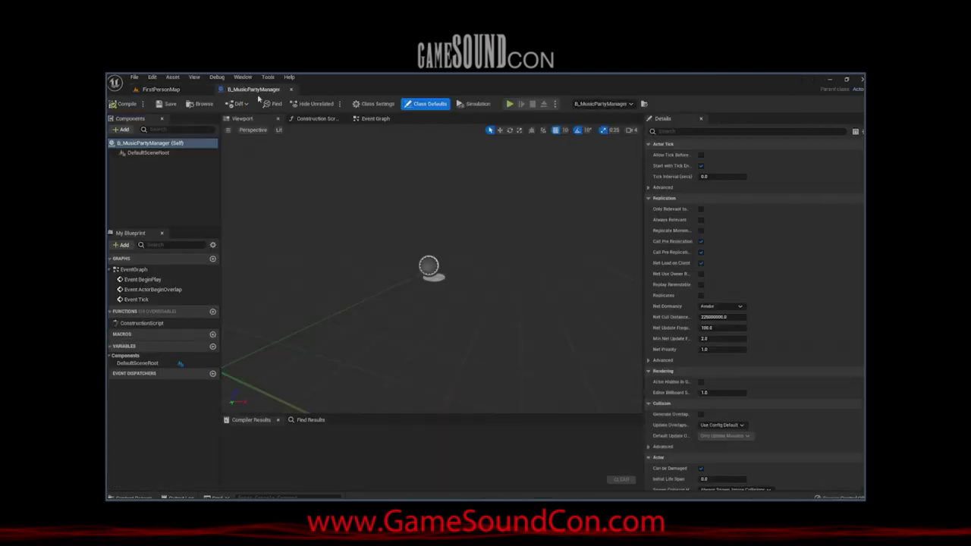
{"action": "left_click", "coordinate": [126, 130]}
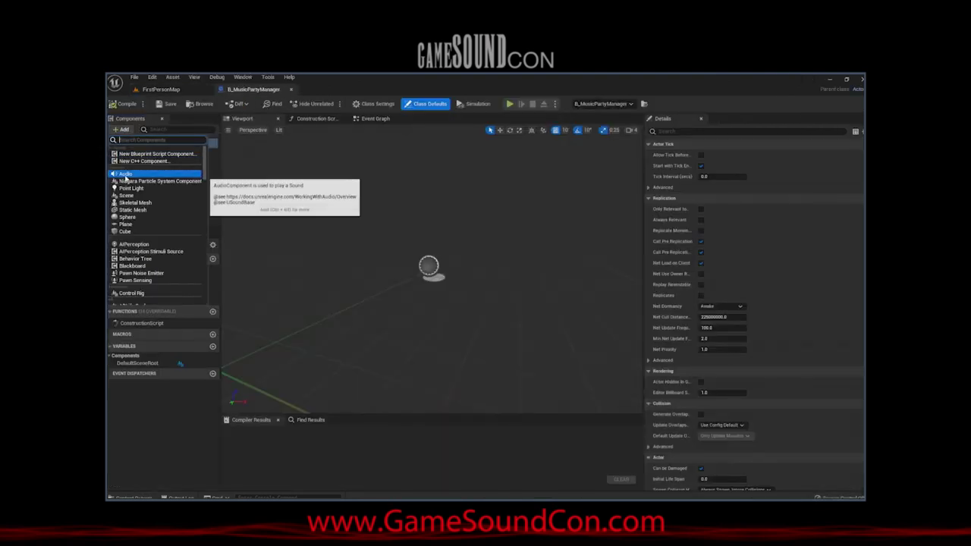
{"action": "left_click", "coordinate": [124, 174]}
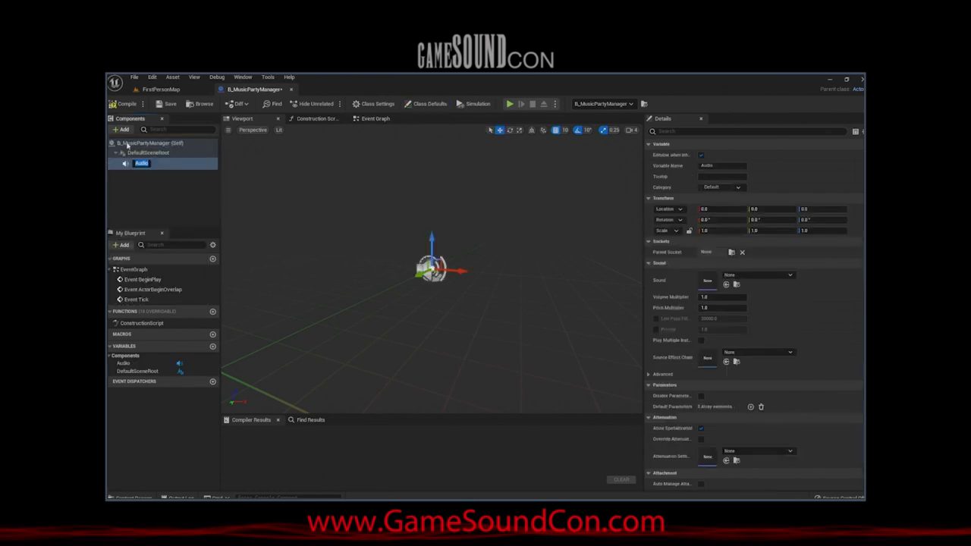
{"action": "left_click", "coordinate": [124, 103]}
Assign the Music_Disco sound wave to the Audio component of B_MusicPartyManager and compile the Blueprint
{"action": "left_click", "coordinate": [138, 163]}
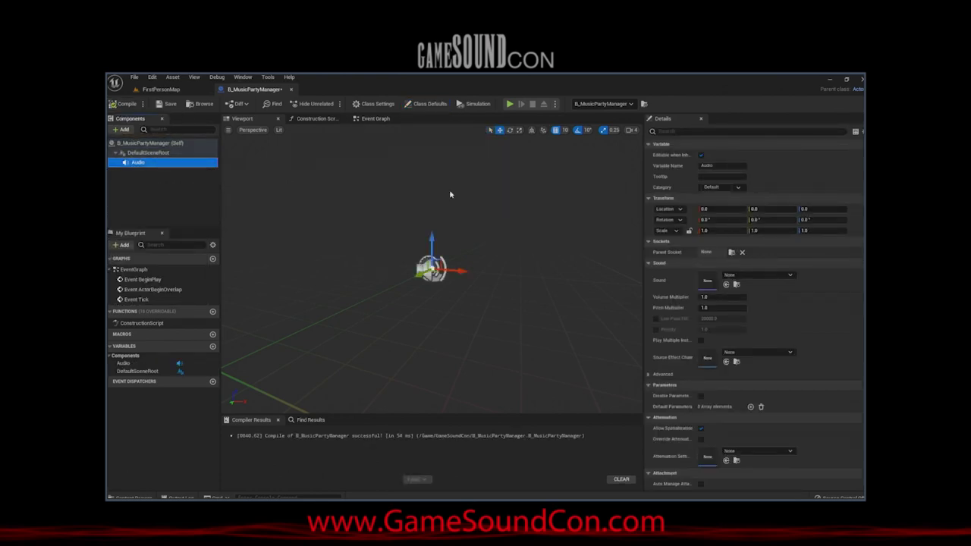
{"action": "left_click", "coordinate": [789, 275]}
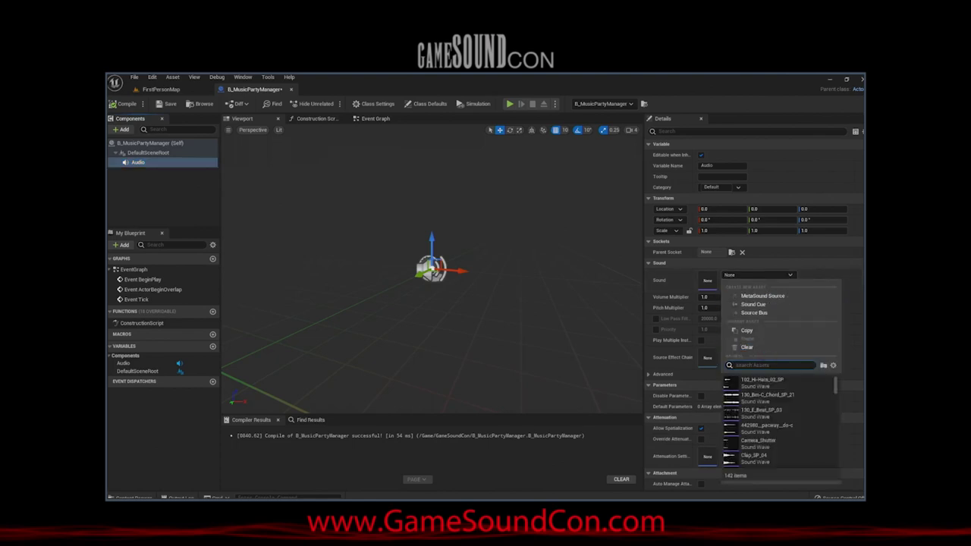
{"action": "type", "text": "music_disc"}
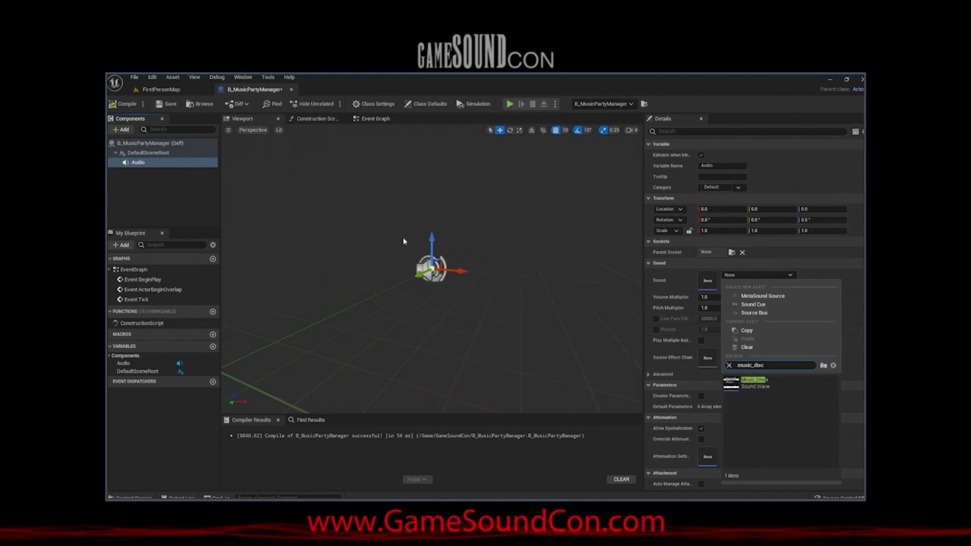
{"action": "left_click", "coordinate": [747, 381]}
{"action": "left_click", "coordinate": [121, 104]}
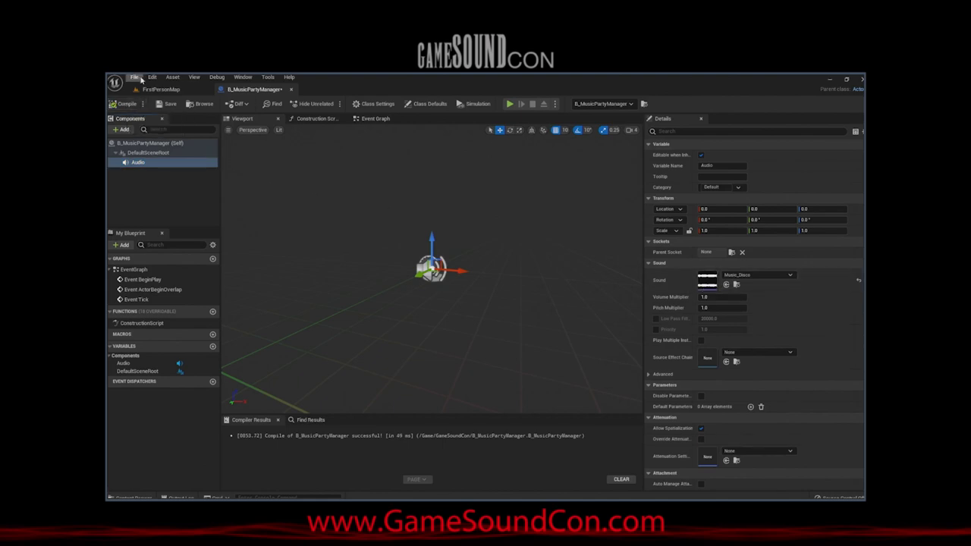
Enable Looping for both Music_Disco and Music_Future in the Music folder through a shared bulk edit, then save and close it
{"action": "left_click", "coordinate": [161, 89]}
{"action": "double_click", "coordinate": [128, 443]}
{"action": "left_click", "coordinate": [201, 450]}
{"action": "left_click", "coordinate": [240, 447], "text": "ctrl"}
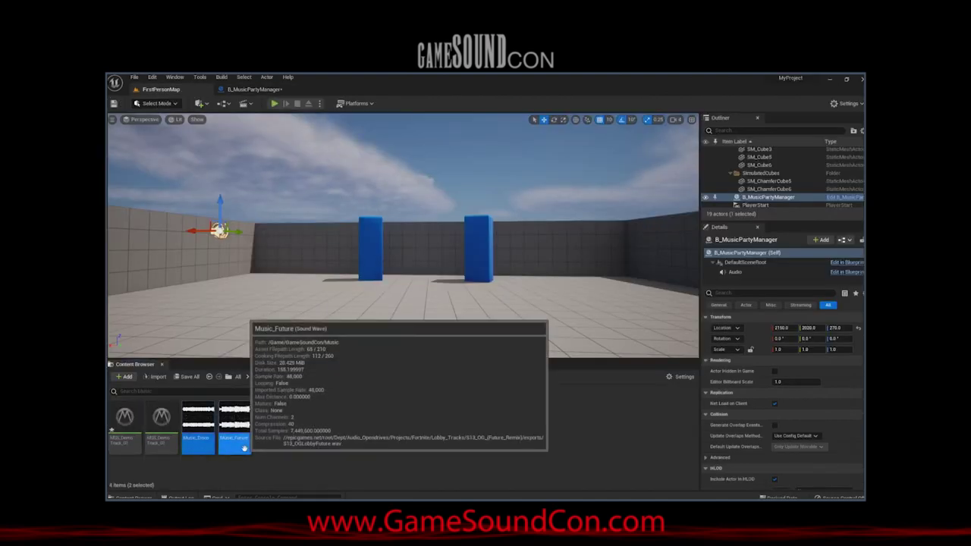
{"action": "left_click_drag", "start_coordinate": [234, 446], "coordinate": [265, 324]}
{"action": "right_click", "coordinate": [234, 426]}
{"action": "left_click", "coordinate": [261, 271]}
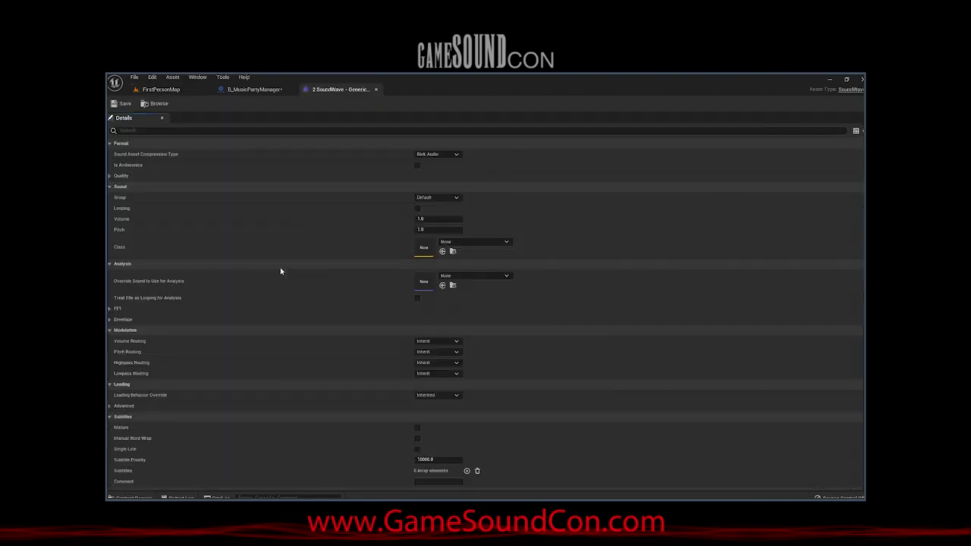
{"action": "left_click", "coordinate": [418, 208]}
{"action": "left_click", "coordinate": [120, 103]}
{"action": "left_click", "coordinate": [375, 90]}
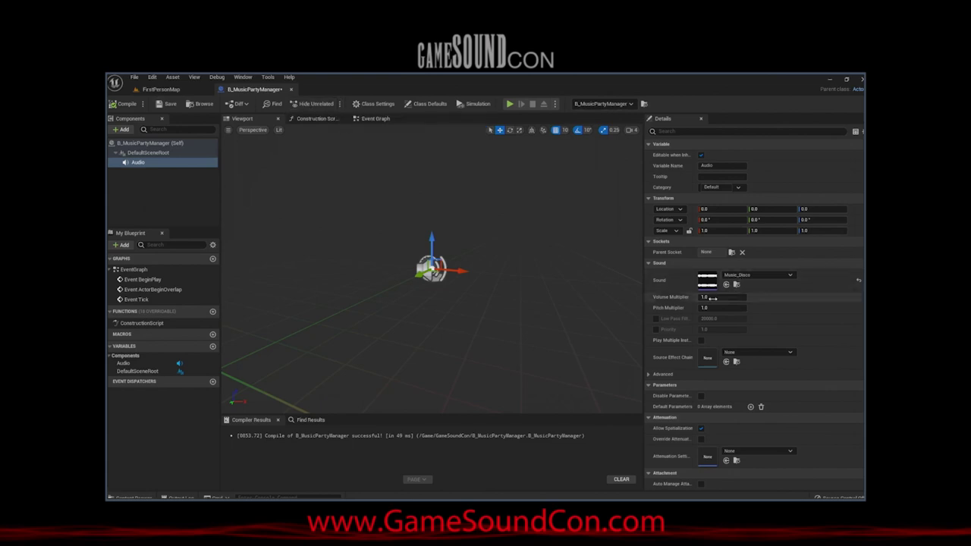
Review the Audio component's settings, then play-test FirstPersonMap to hear the music and stop the session
{"action": "scroll", "coordinate": [671, 232], "scroll_direction": "down", "scroll_amount": 2}
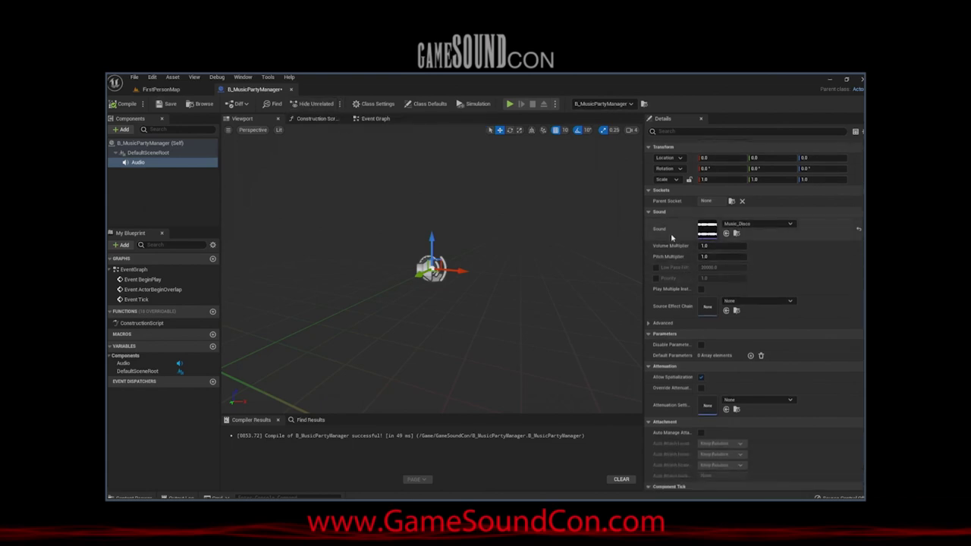
{"action": "scroll", "coordinate": [672, 235], "scroll_direction": "down", "scroll_amount": 3}
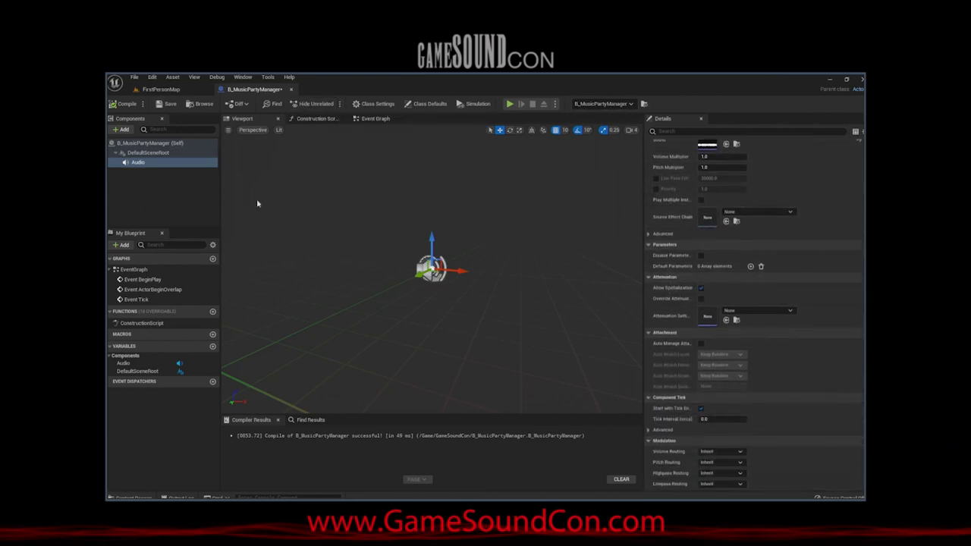
{"action": "left_click", "coordinate": [161, 89]}
{"action": "left_click", "coordinate": [274, 103]}
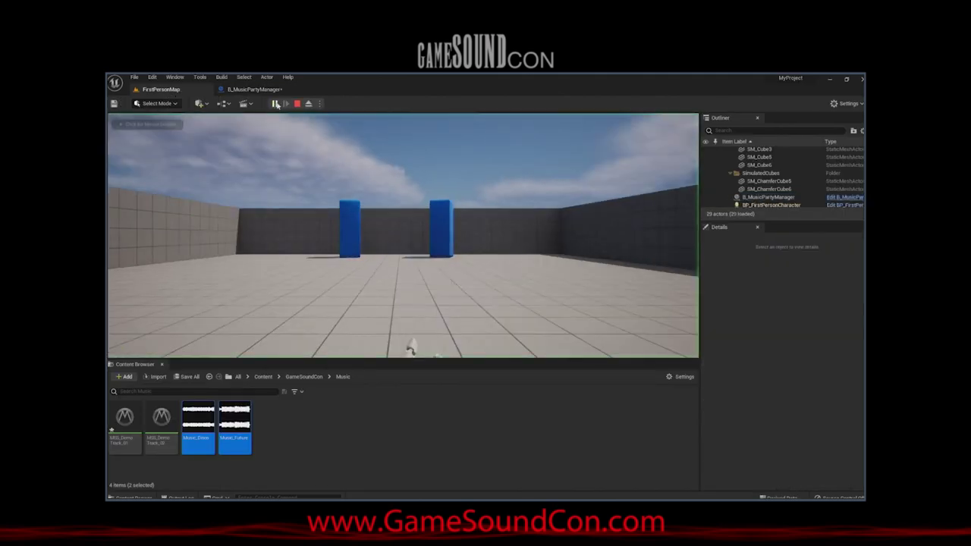
{"action": "key", "text": "Escape"}
Replace the default scene root of B_MusicPartyManager with the Audio component and save the Blueprint
{"action": "left_click", "coordinate": [254, 88]}
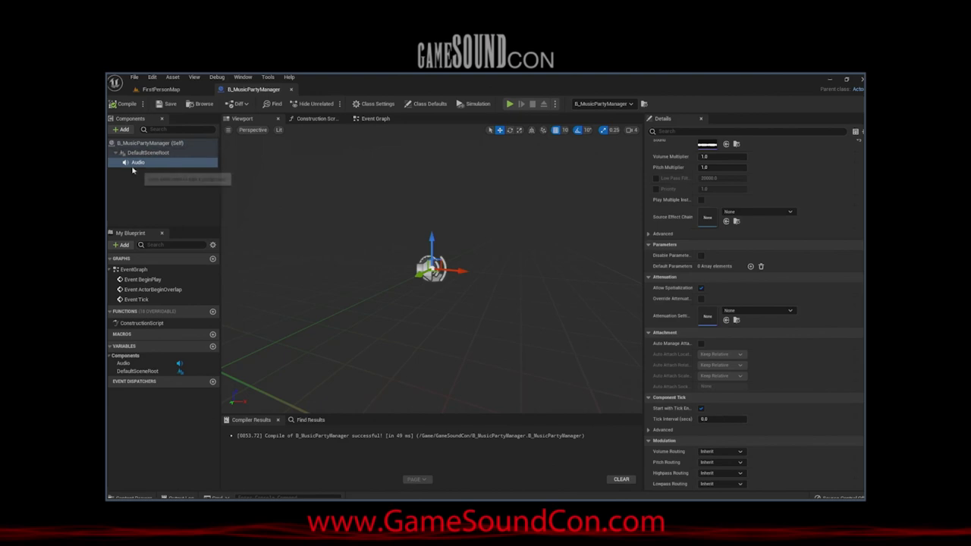
{"action": "left_click_drag", "start_coordinate": [135, 164], "coordinate": [131, 156]}
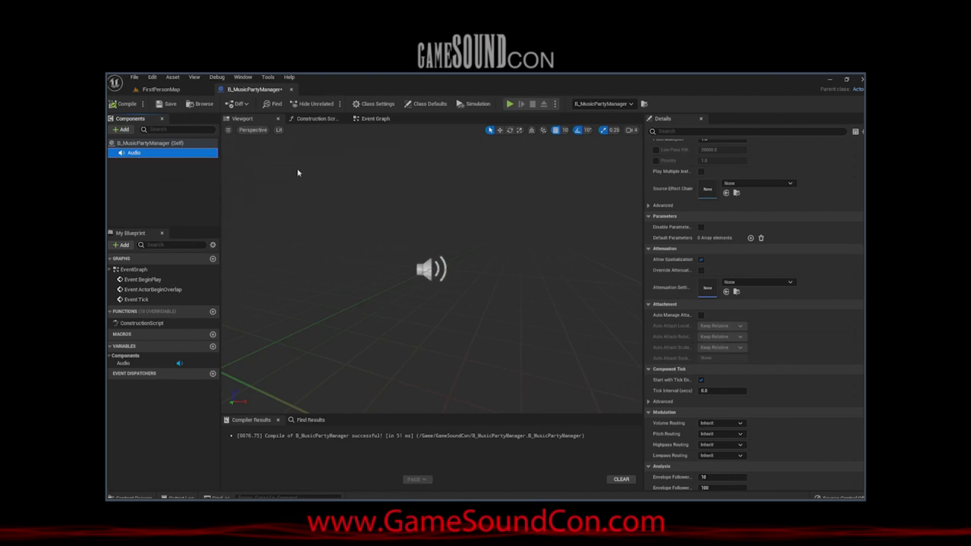
{"action": "left_click", "coordinate": [155, 89]}
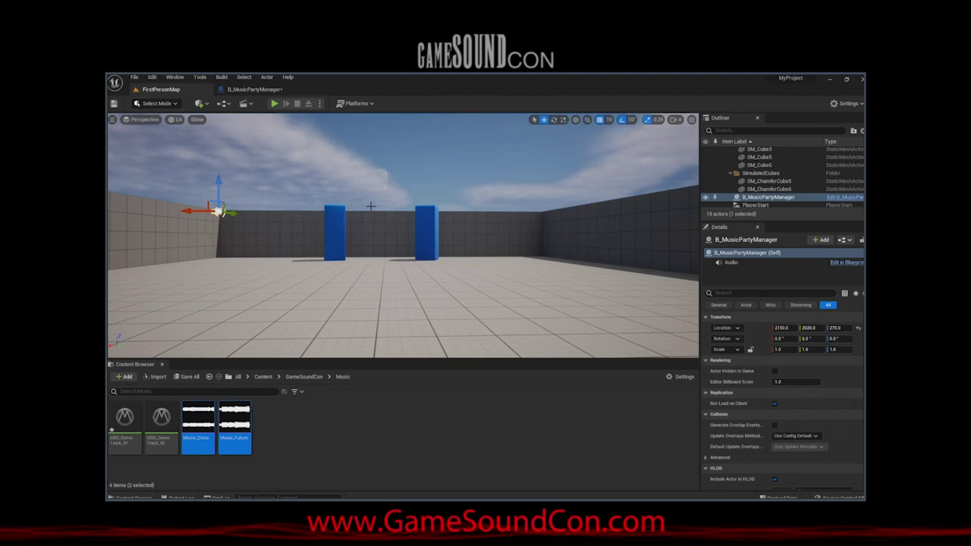
{"action": "left_click", "coordinate": [252, 88]}
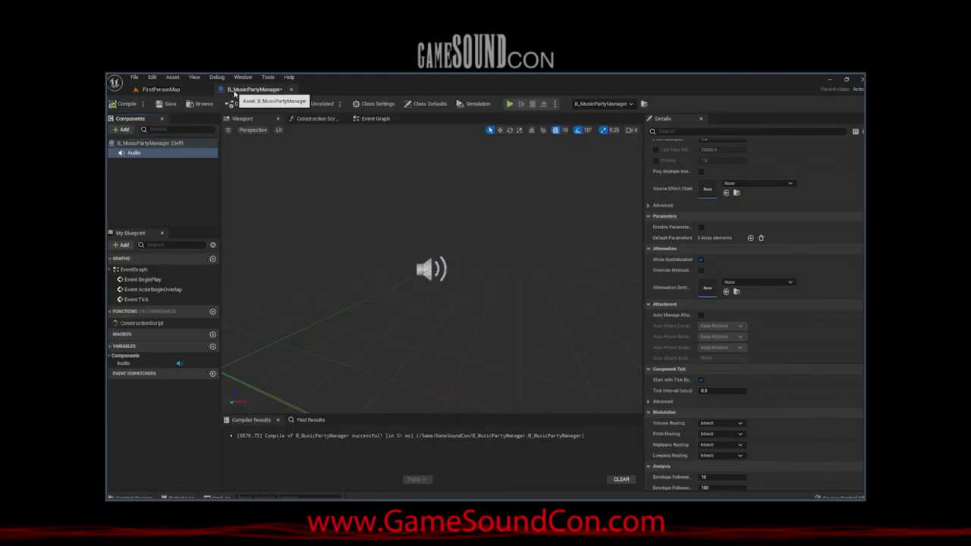
{"action": "left_click", "coordinate": [159, 106]}
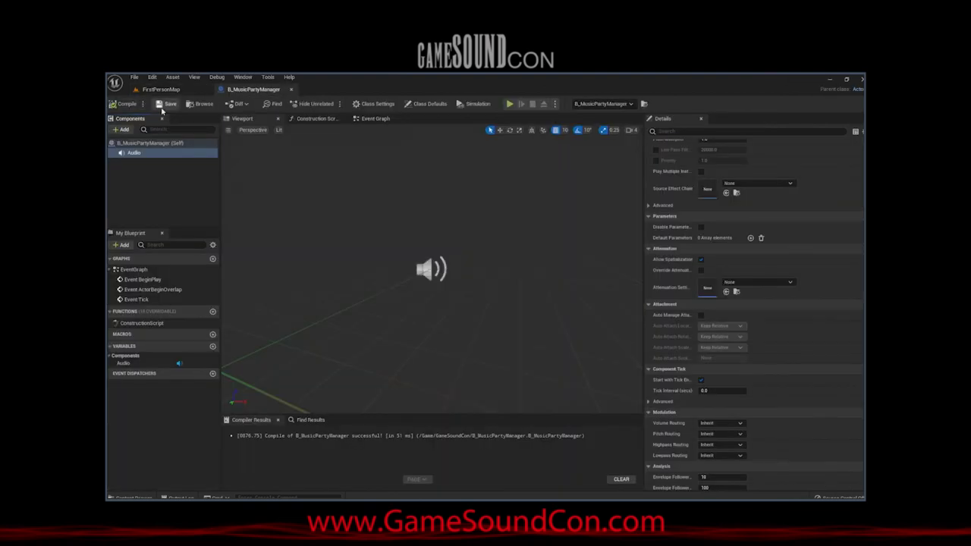
Delete the ActorBeginOverlap and Tick event nodes from the Event Graph of B_MusicPartyManager
{"action": "left_click", "coordinate": [369, 121]}
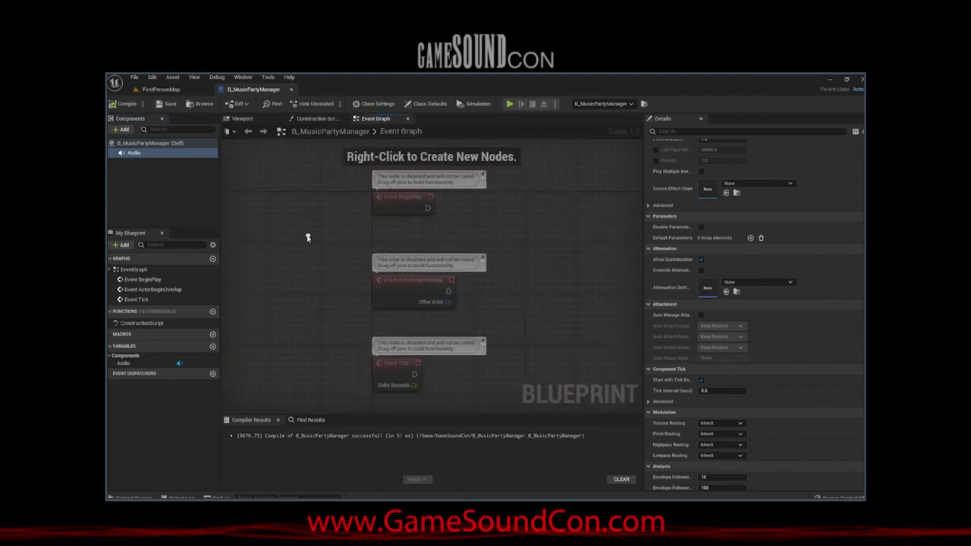
{"action": "left_click_drag", "start_coordinate": [295, 252], "coordinate": [483, 309]}
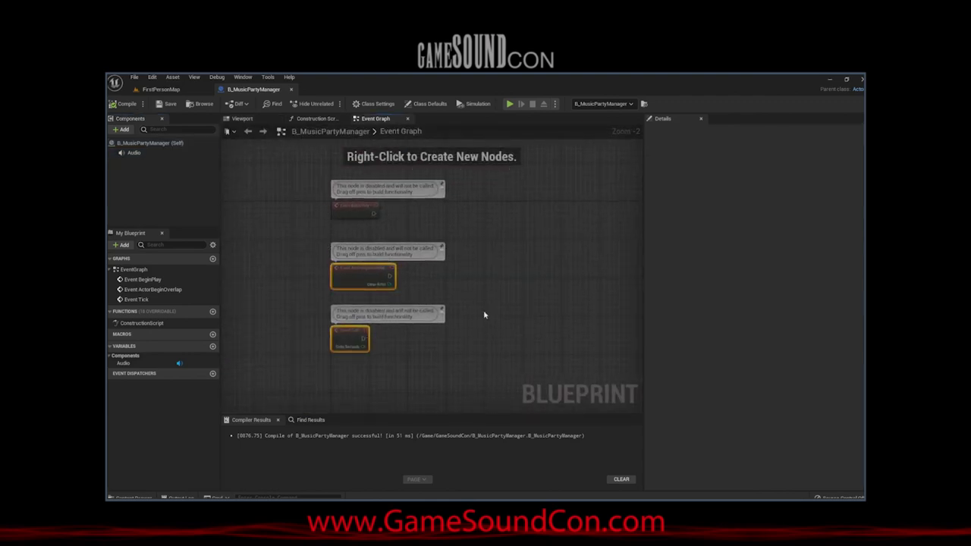
{"action": "key", "text": "Delete"}
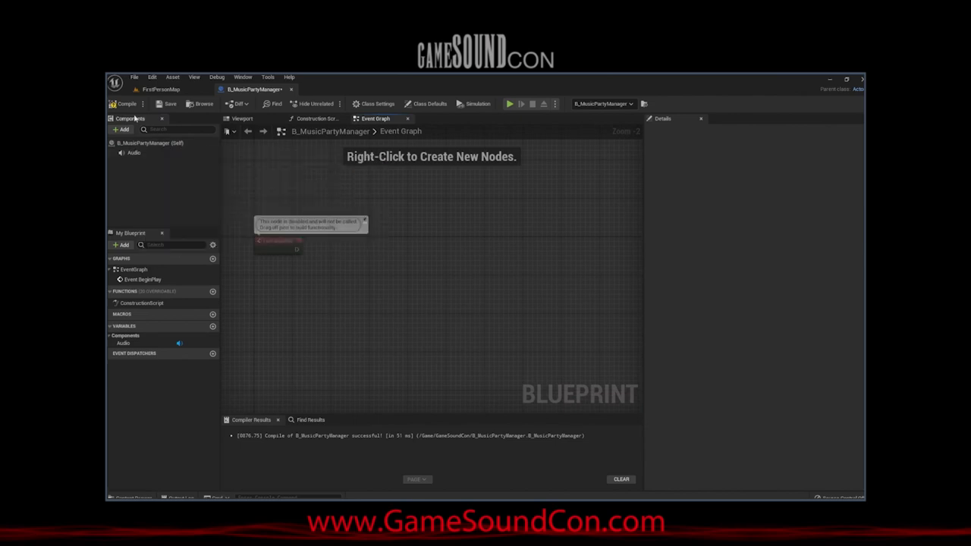
Add an Audio reference with a Set Audio Bus Send Pre Effect node and run it from Event BeginPlay
{"action": "left_click_drag", "start_coordinate": [136, 155], "coordinate": [325, 260]}
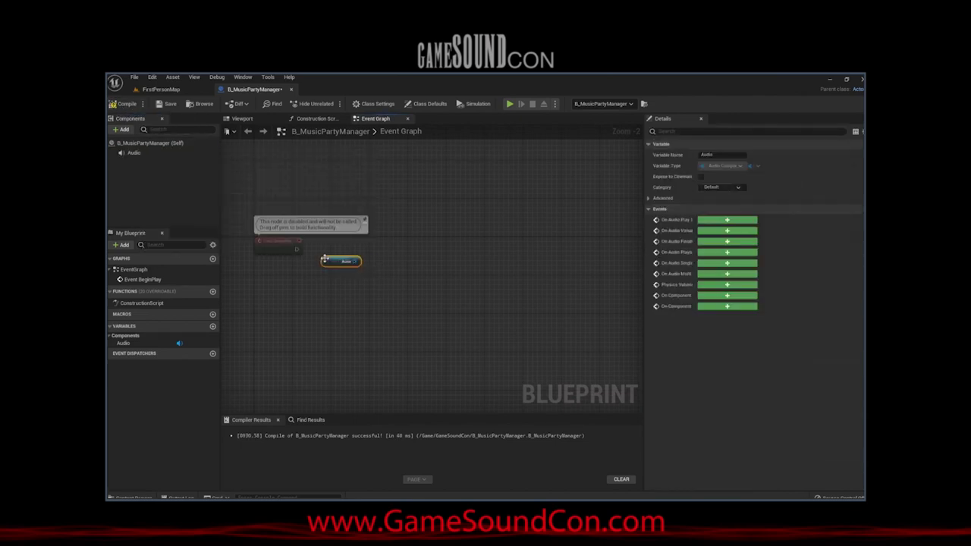
{"action": "scroll", "coordinate": [314, 279], "scroll_direction": "up", "scroll_amount": 2}
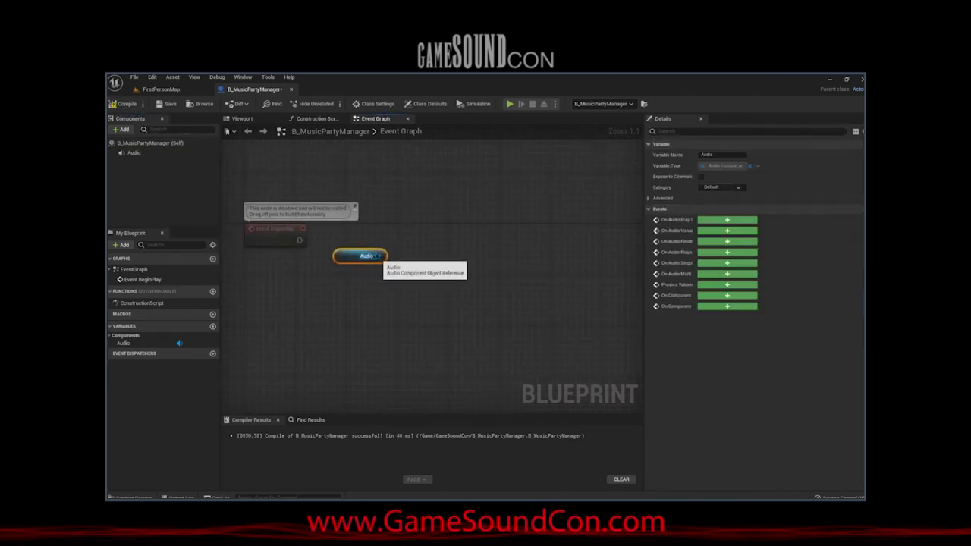
{"action": "mouse_move", "coordinate": [379, 255]}
{"action": "left_mouse_down"}
{"action": "mouse_move", "coordinate": [412, 251]}
{"action": "mouse_move", "coordinate": [394, 247]}
{"action": "left_mouse_up"}
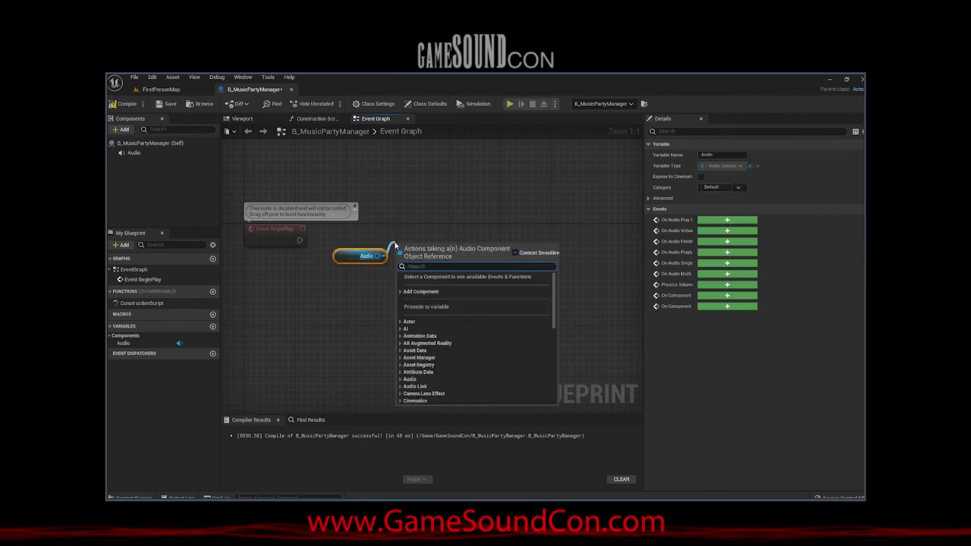
{"action": "type", "text": "set"}
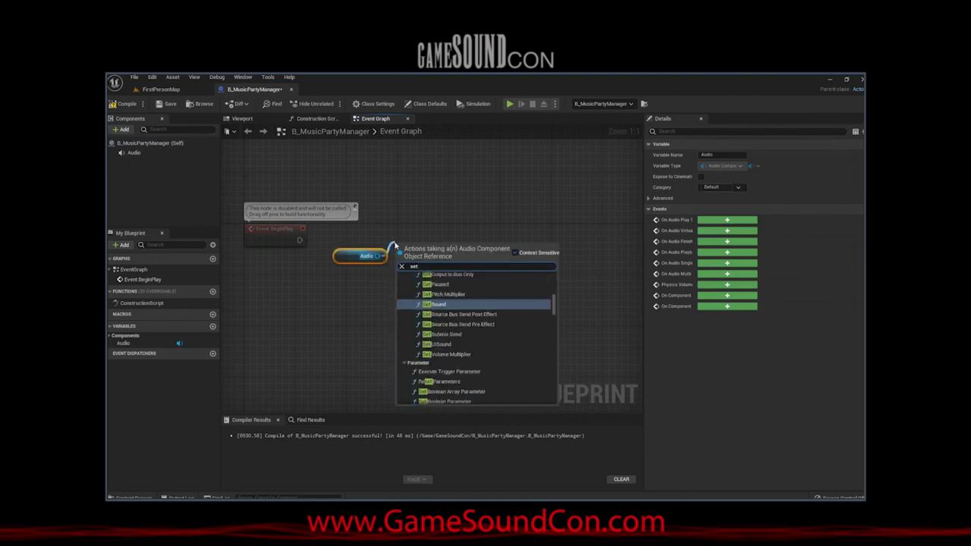
{"action": "type", "text": " audio bus"}
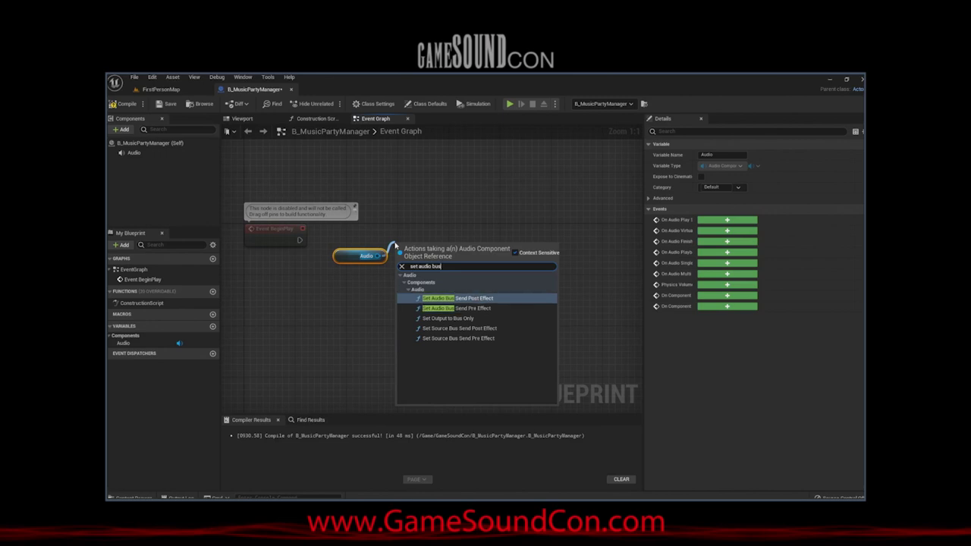
{"action": "key", "text": "Return"}
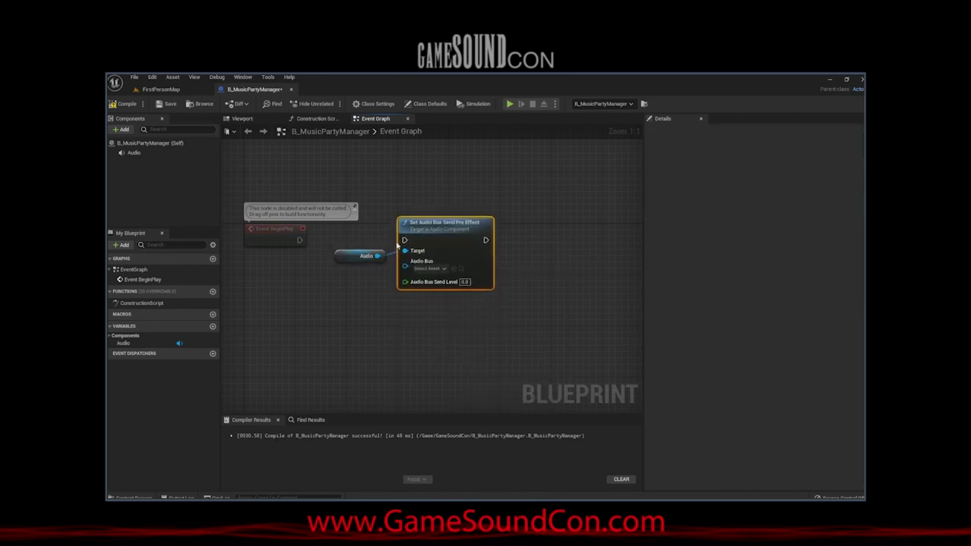
{"action": "left_click_drag", "start_coordinate": [404, 239], "coordinate": [300, 240]}
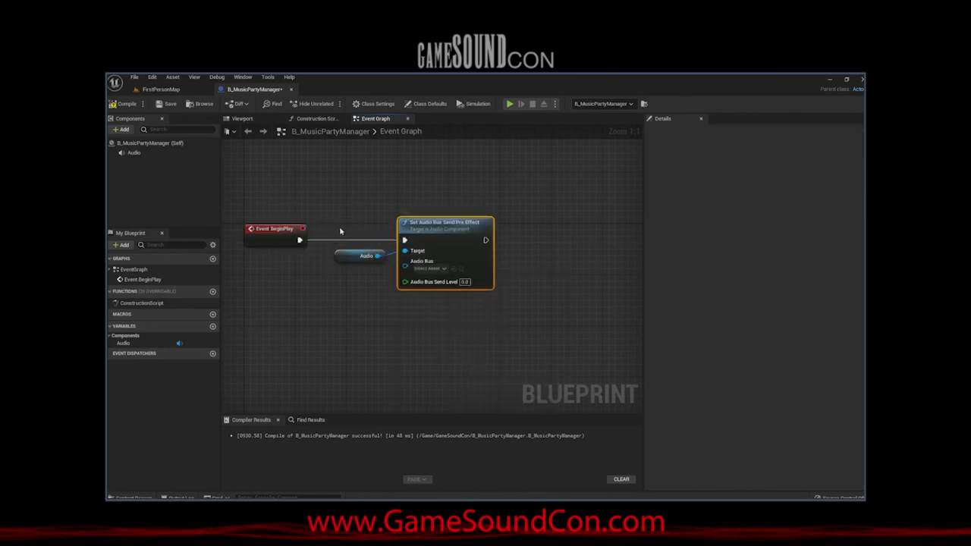
Set the send node's Audio Bus to AudioBus_MusicParty and its Audio Bus Send Level to 1.0, and compile
{"action": "left_click", "coordinate": [427, 269]}
{"action": "left_click", "coordinate": [451, 311]}
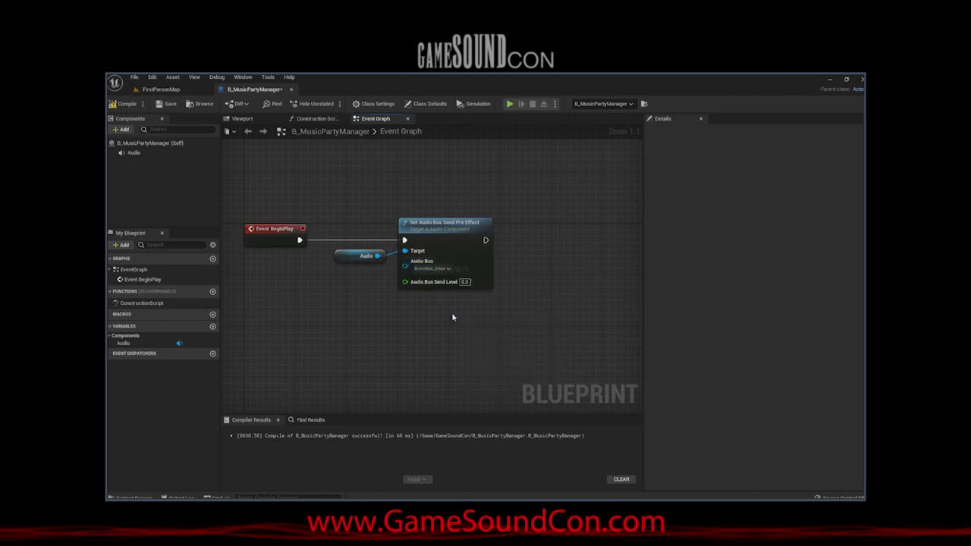
{"action": "left_click", "coordinate": [464, 282]}
{"action": "left_click", "coordinate": [123, 103]}
Duplicate the Audio reference and add a Set Output to Bus Only node for it, executed after the bus send node
{"action": "left_click", "coordinate": [364, 256]}
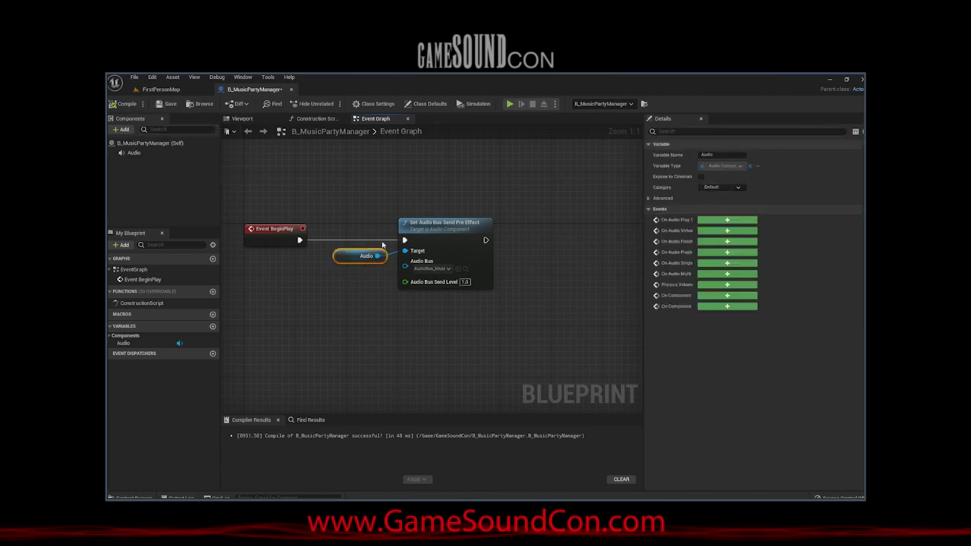
{"action": "key", "text": "ctrl+c"}
{"action": "key", "text": "ctrl+v"}
{"action": "left_click_drag", "start_coordinate": [544, 256], "coordinate": [485, 240]}
{"action": "type", "text": "output"}
{"action": "key", "text": "Return"}
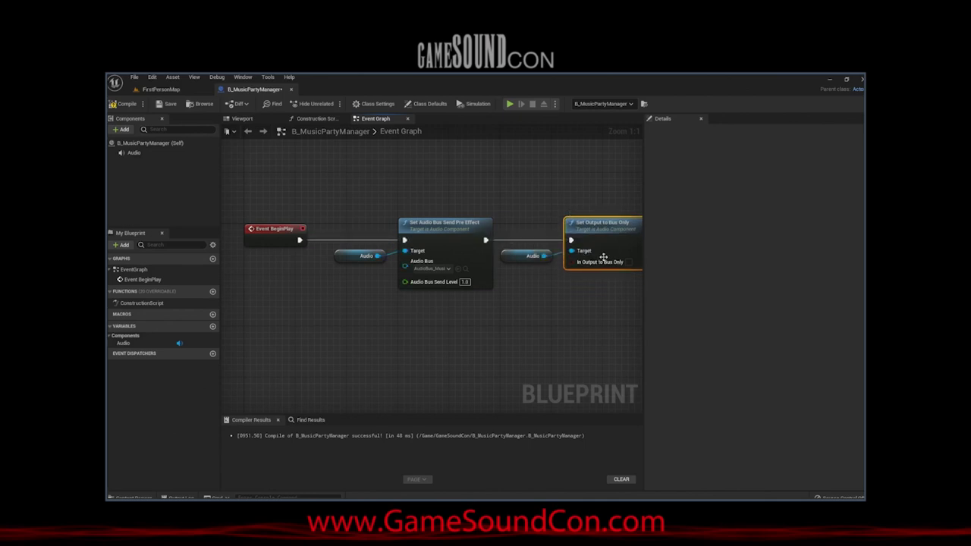
Enable In Output to Bus Only on the new node, then compile and save the Blueprint
{"action": "left_click", "coordinate": [629, 261]}
{"action": "left_click", "coordinate": [125, 104]}
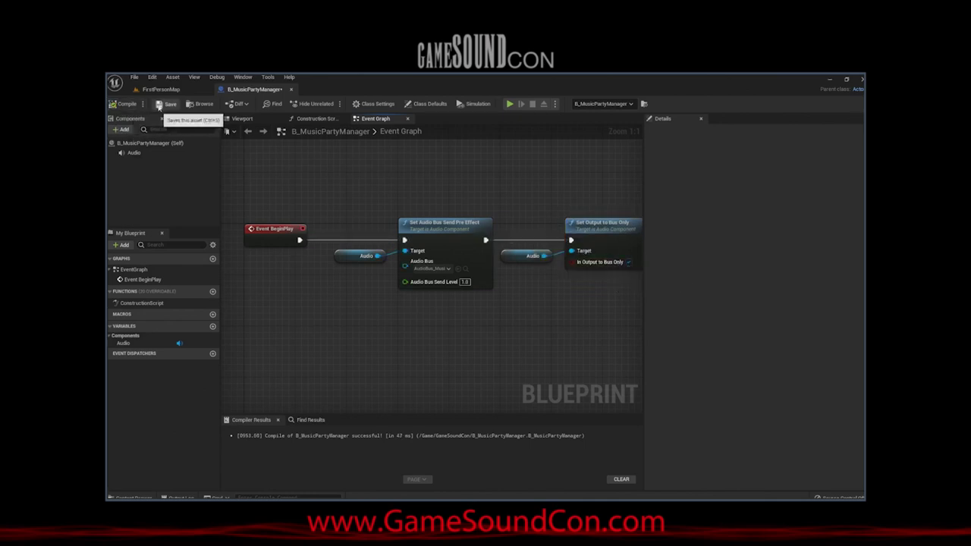
{"action": "right_click_drag", "start_coordinate": [569, 194], "coordinate": [519, 195]}
{"action": "scroll", "coordinate": [502, 197], "scroll_direction": "down", "scroll_amount": 1}
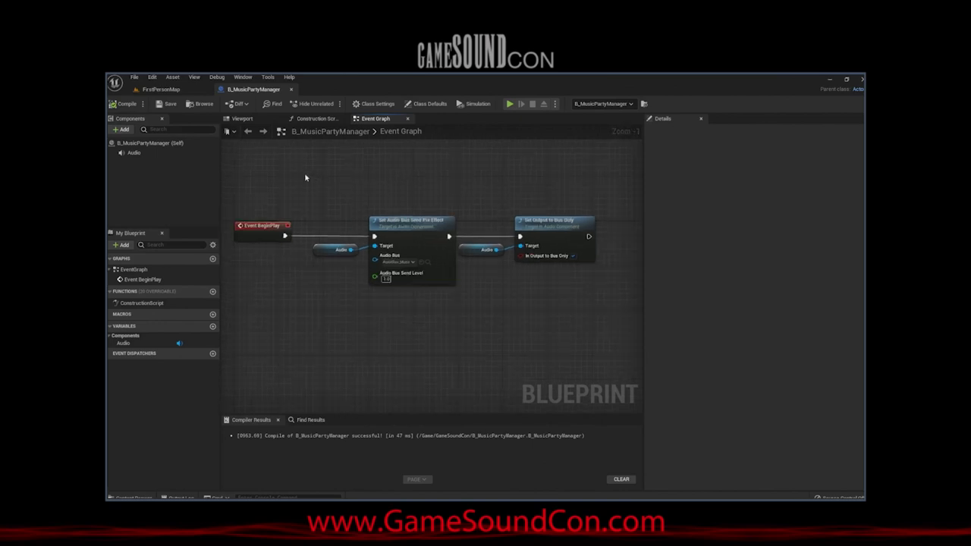
Play-test FirstPersonMap to check the music's bus-only output, then stop the session
{"action": "left_click", "coordinate": [161, 89]}
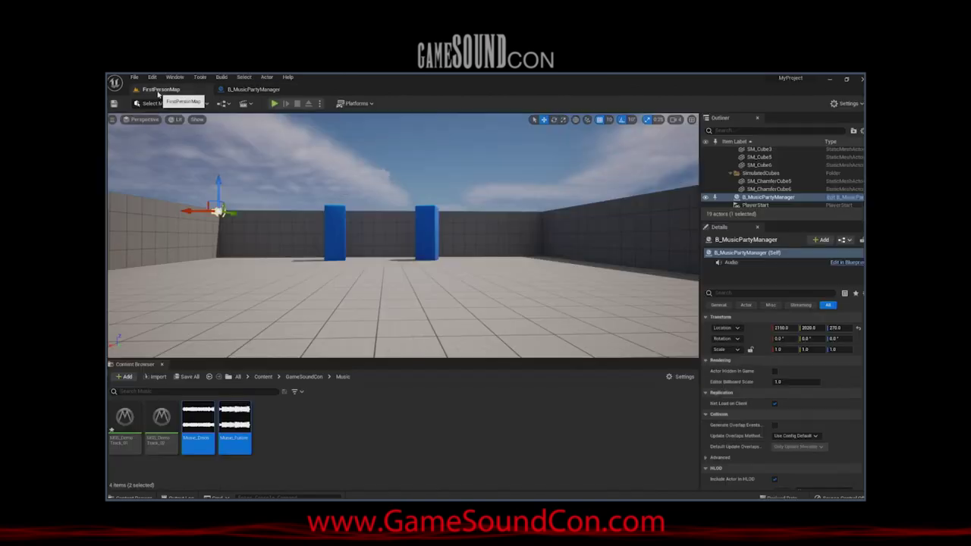
{"action": "left_click", "coordinate": [274, 104]}
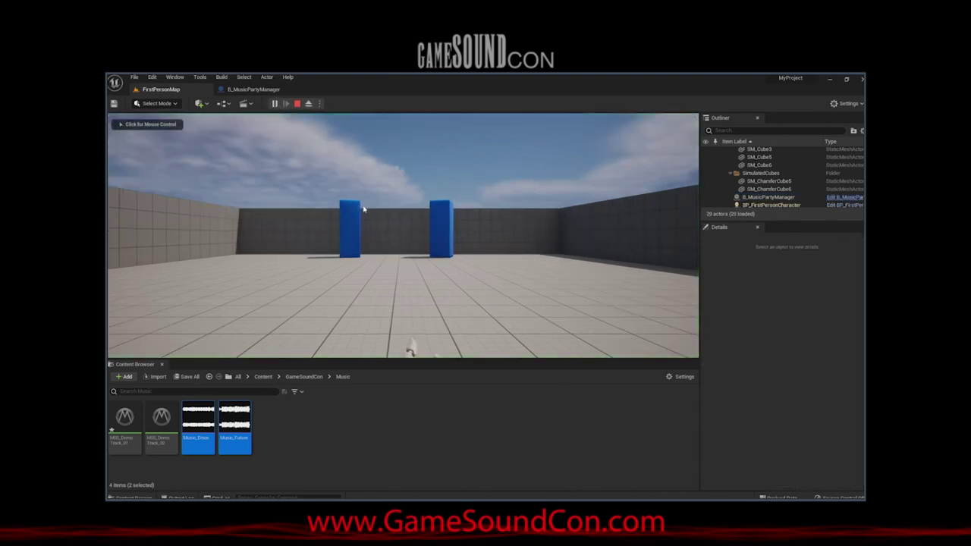
{"action": "key", "text": "Escape"}
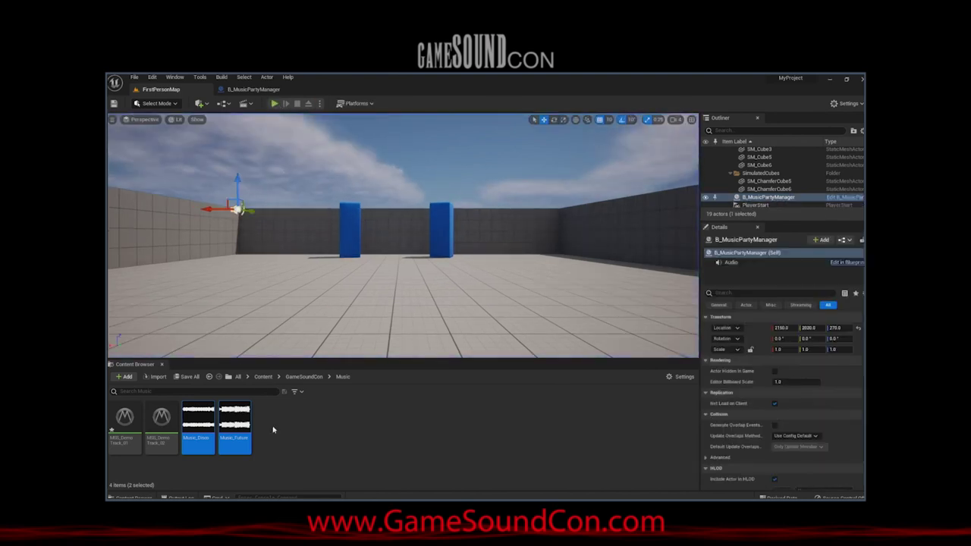
Return to the GameSoundCon folder in the Content Browser
{"action": "left_click", "coordinate": [271, 427]}
{"action": "left_click", "coordinate": [304, 376]}
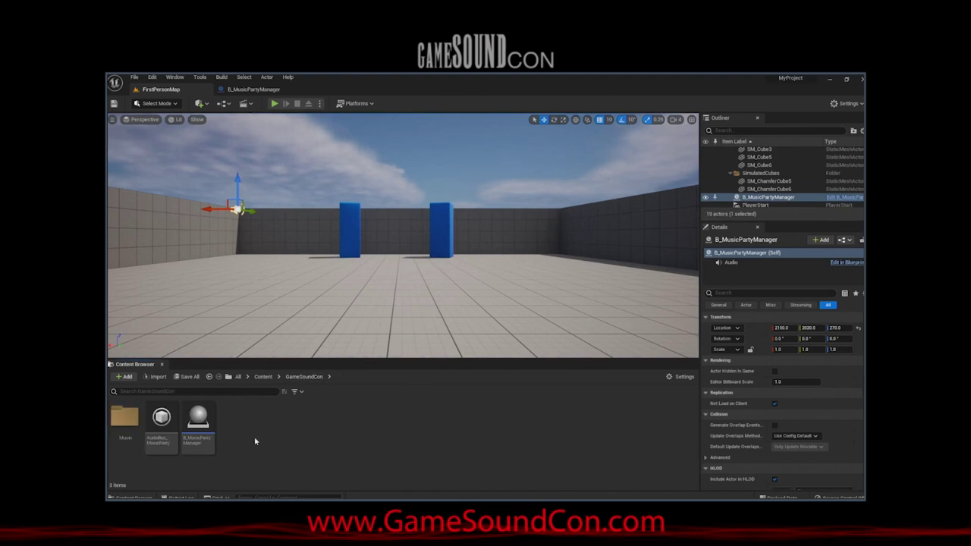
{"action": "right_click", "coordinate": [255, 442]}
{"action": "key", "text": "Escape"}
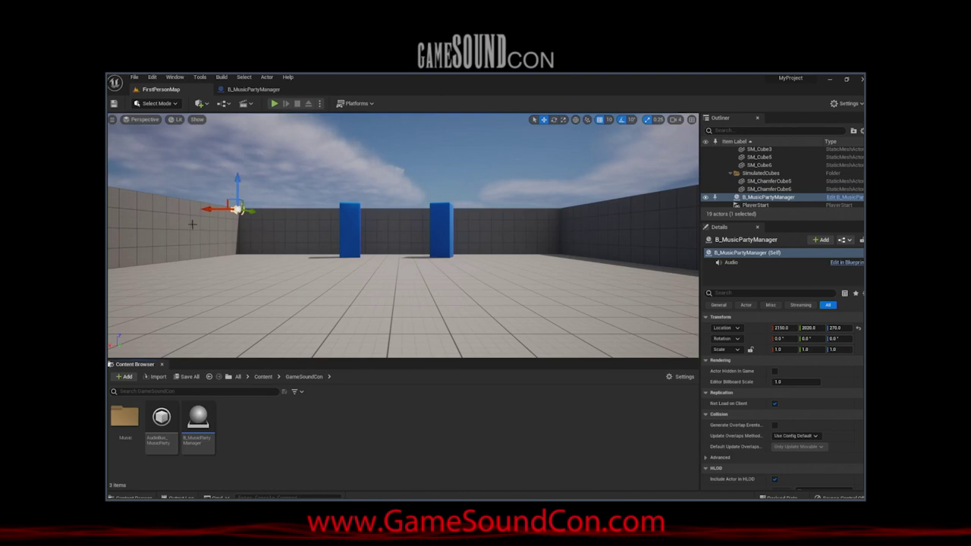
Create a Source Bus asset named SourceBus_MusicParty_Default in the GameSoundCon folder and place it near the level's far right corner
{"action": "right_click", "coordinate": [235, 432]}
{"action": "mouse_move", "coordinate": [275, 408]}
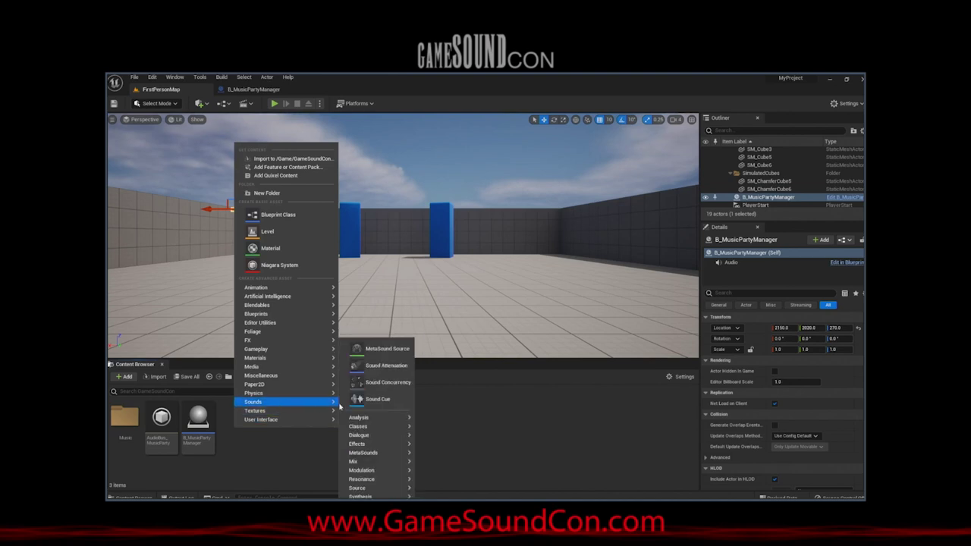
{"action": "mouse_move", "coordinate": [388, 446]}
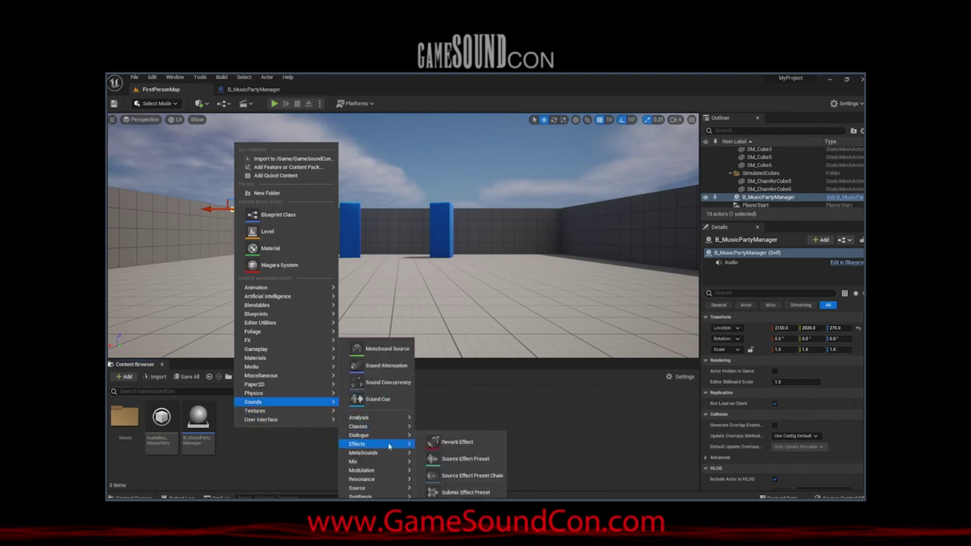
{"action": "left_click", "coordinate": [437, 494]}
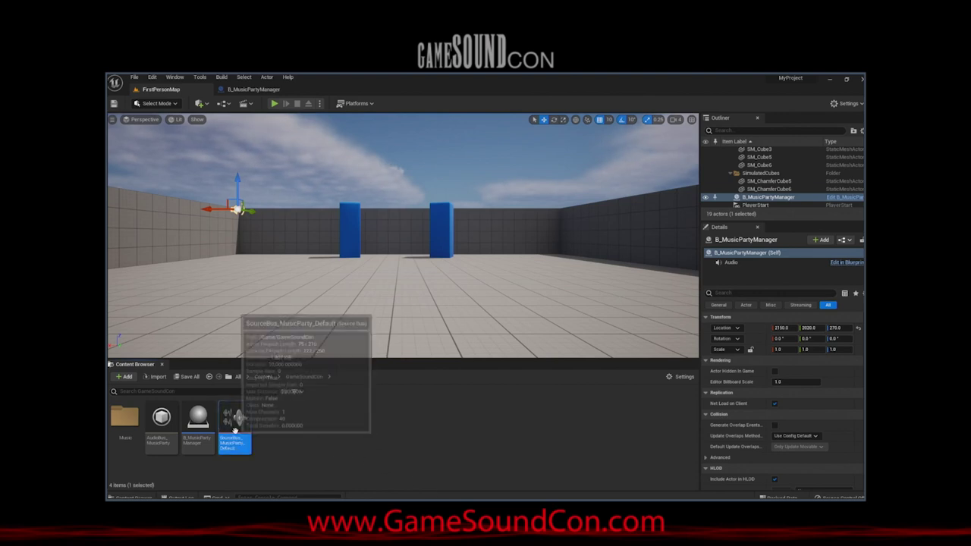
{"action": "left_click_drag", "start_coordinate": [234, 430], "coordinate": [564, 200]}
Override the placed source bus's attenuation, shorten its falloff distance to about 837, and save the level
{"action": "scroll", "coordinate": [759, 425], "scroll_direction": "down", "scroll_amount": 3}
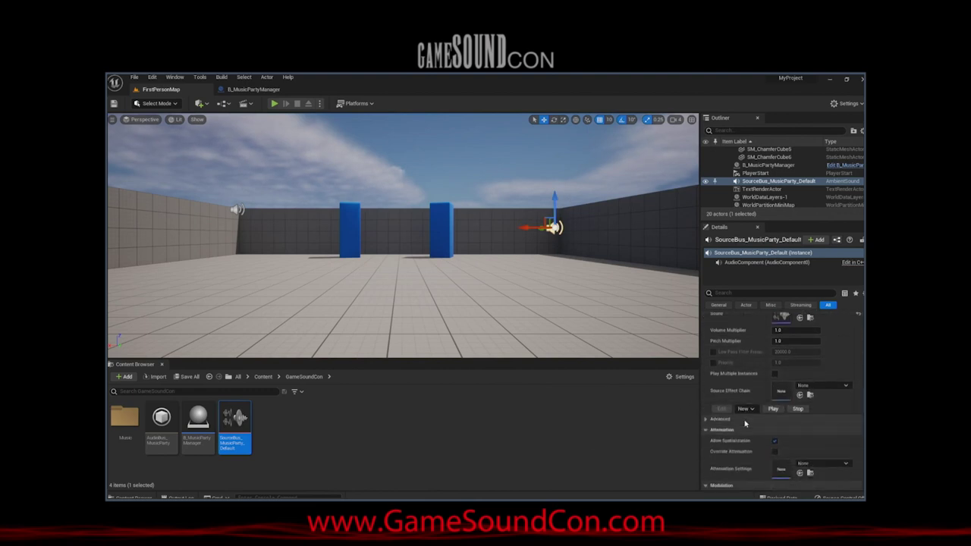
{"action": "left_click", "coordinate": [774, 439]}
{"action": "right_click_drag", "start_coordinate": [473, 285], "coordinate": [473, 338]}
{"action": "left_click_drag", "start_coordinate": [474, 279], "coordinate": [486, 226]}
{"action": "scroll", "coordinate": [751, 431], "scroll_direction": "down", "scroll_amount": 3}
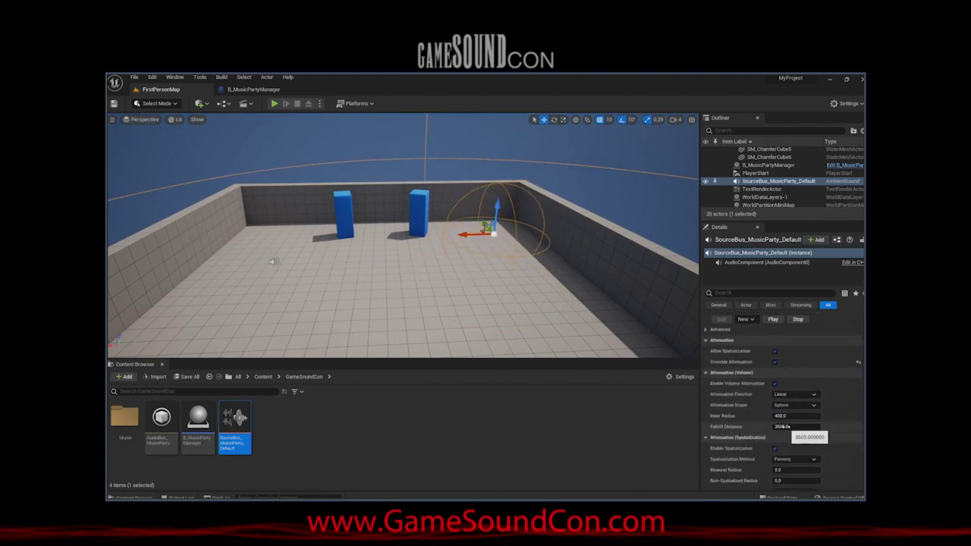
{"action": "left_click_drag", "start_coordinate": [782, 427], "coordinate": [770, 420]}
{"action": "key", "text": "w"}
{"action": "right_click_drag", "start_coordinate": [512, 274], "coordinate": [511, 274]}
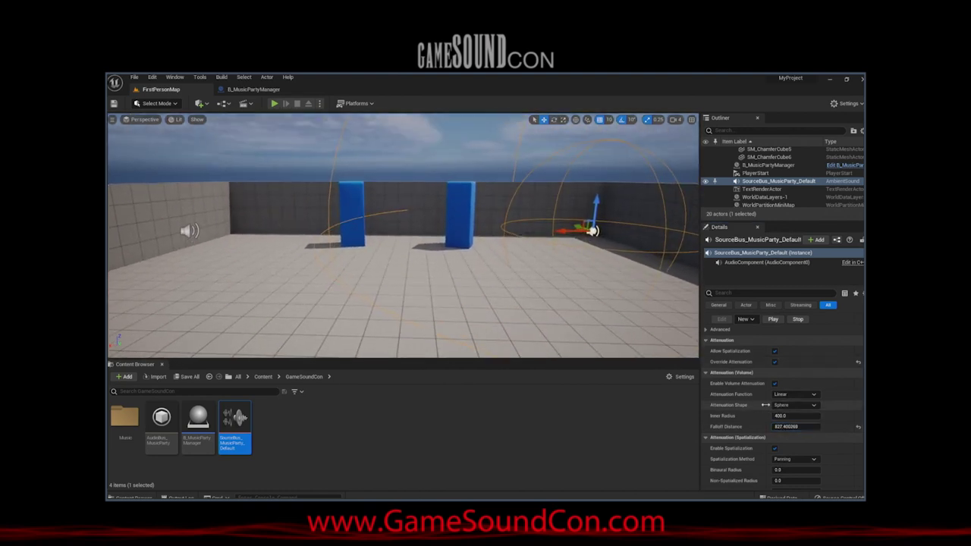
{"action": "scroll", "coordinate": [738, 382], "scroll_direction": "up", "scroll_amount": 5}
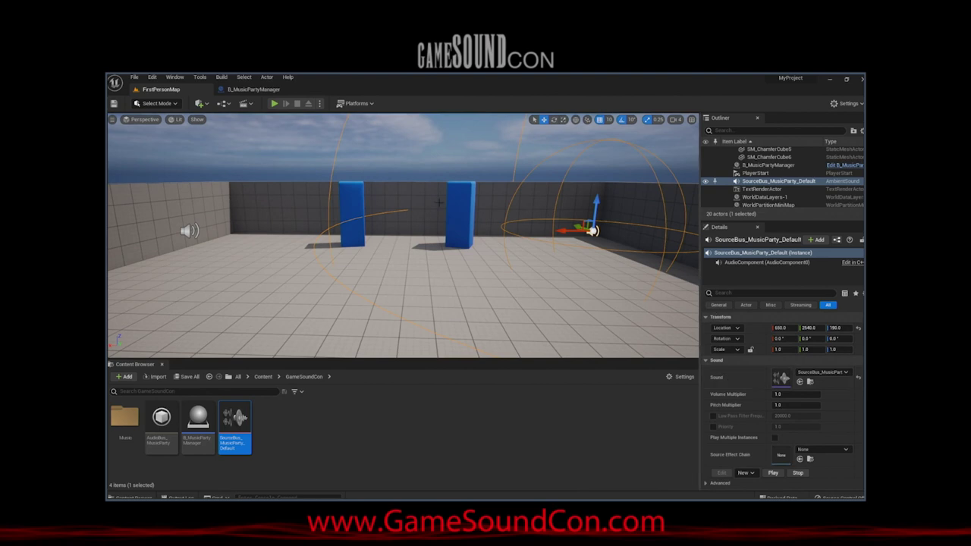
{"action": "left_click", "coordinate": [114, 104]}
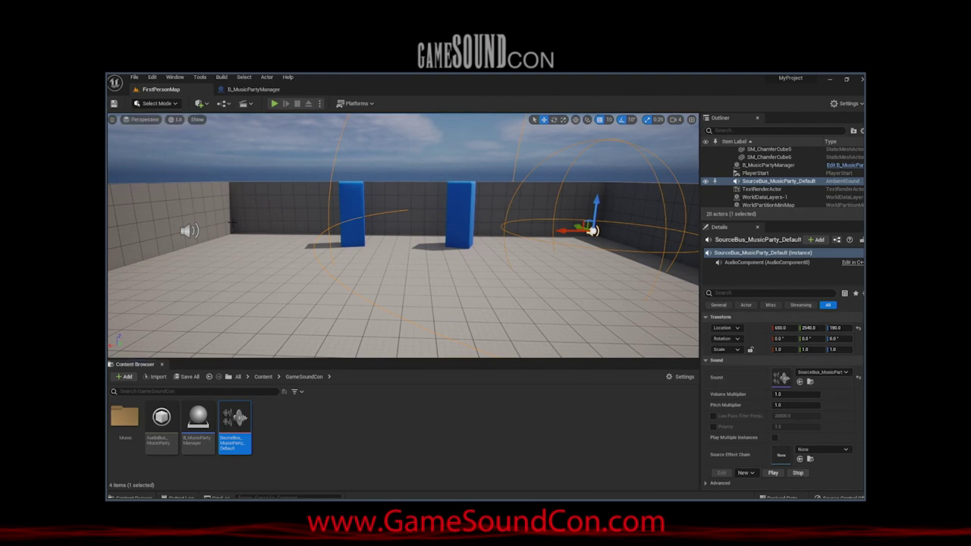
Play-test the level briefly to check the placed source bus, then stop the session
{"action": "left_click", "coordinate": [265, 446]}
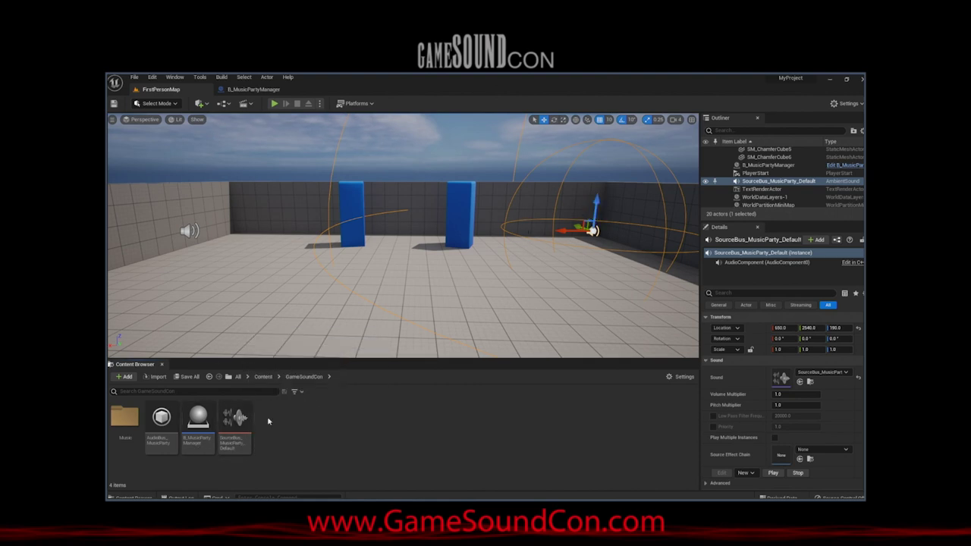
{"action": "left_click", "coordinate": [274, 104]}
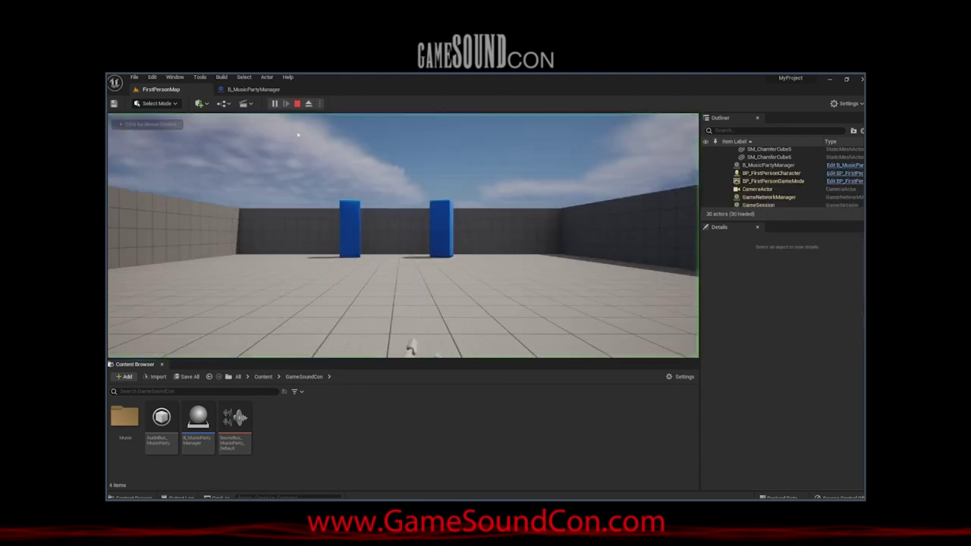
{"action": "key", "text": "Escape"}
Assign AudioBus_MusicParty to the SourceBus_MusicParty_Default asset, set its source bus channels to Stereo, and save it
{"action": "double_click", "coordinate": [249, 440]}
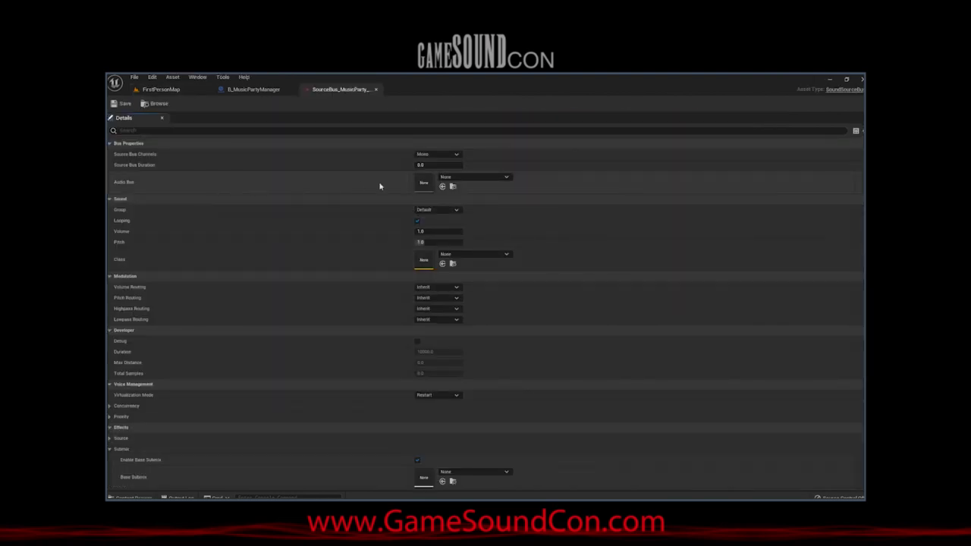
{"action": "left_click", "coordinate": [458, 179]}
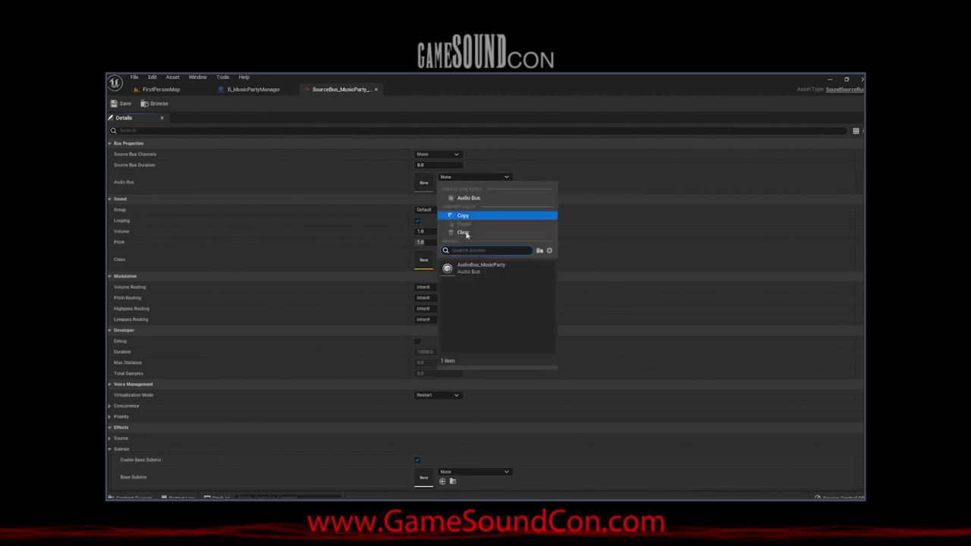
{"action": "left_click", "coordinate": [470, 268]}
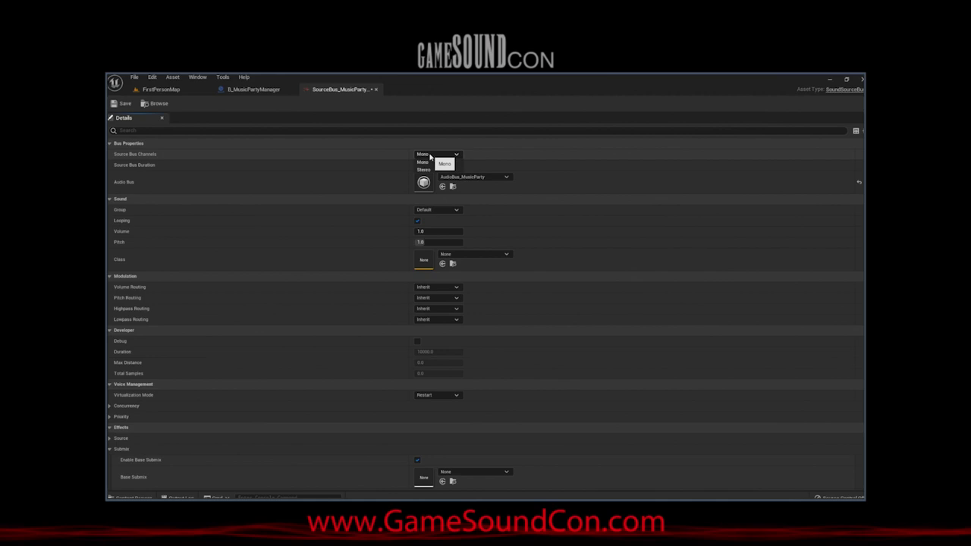
{"action": "left_click", "coordinate": [425, 169]}
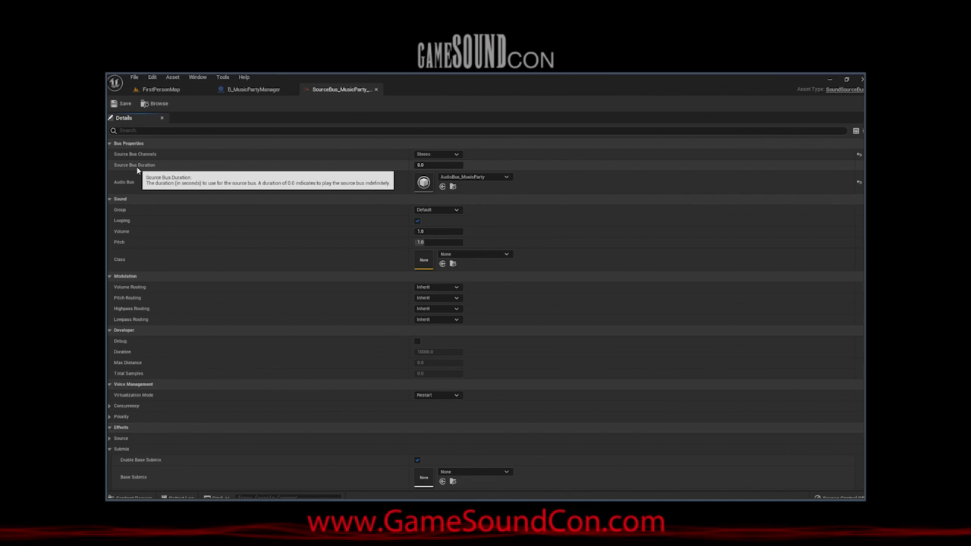
Play-test FirstPersonMap, walking toward and away from the source bus to hear its attenuation, then stop the session
{"action": "left_click", "coordinate": [162, 90]}
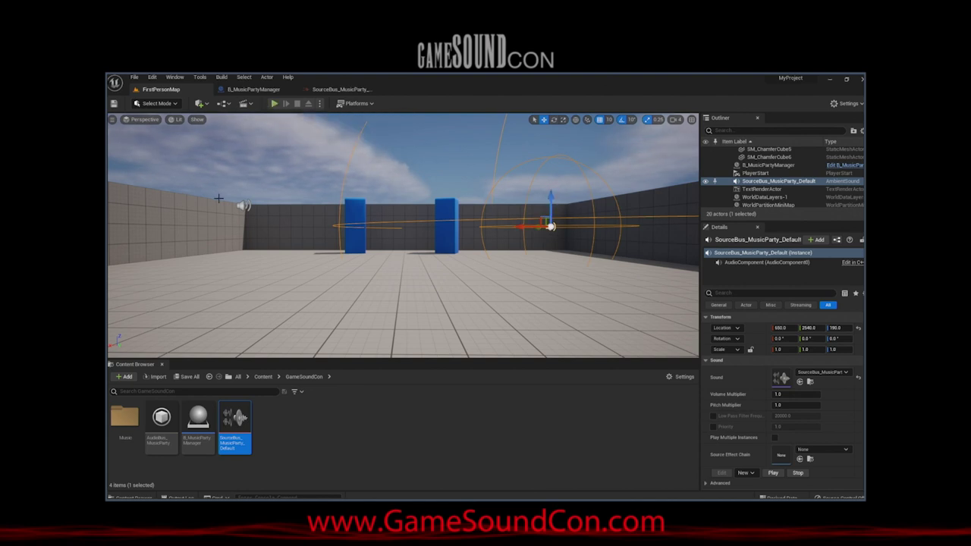
{"action": "left_click", "coordinate": [274, 103]}
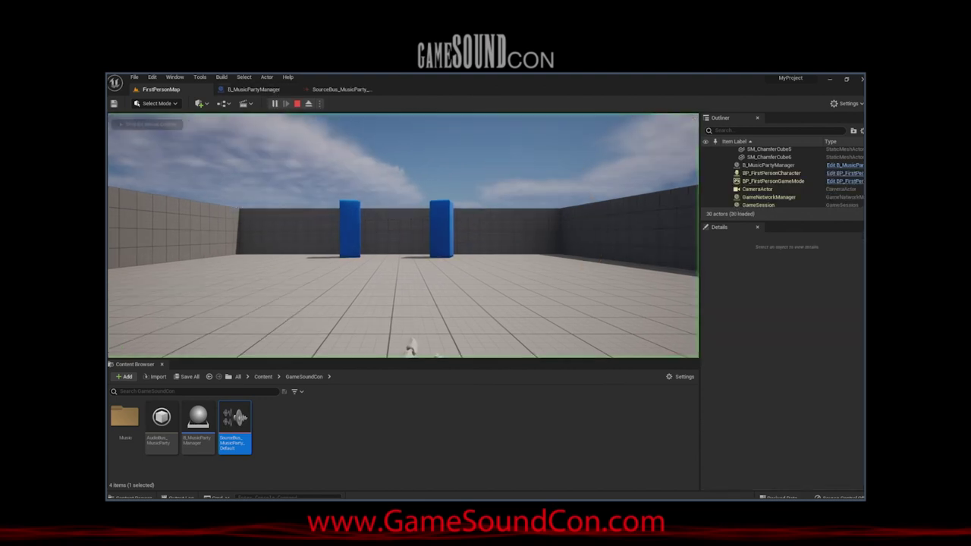
{"action": "key", "text": "w"}
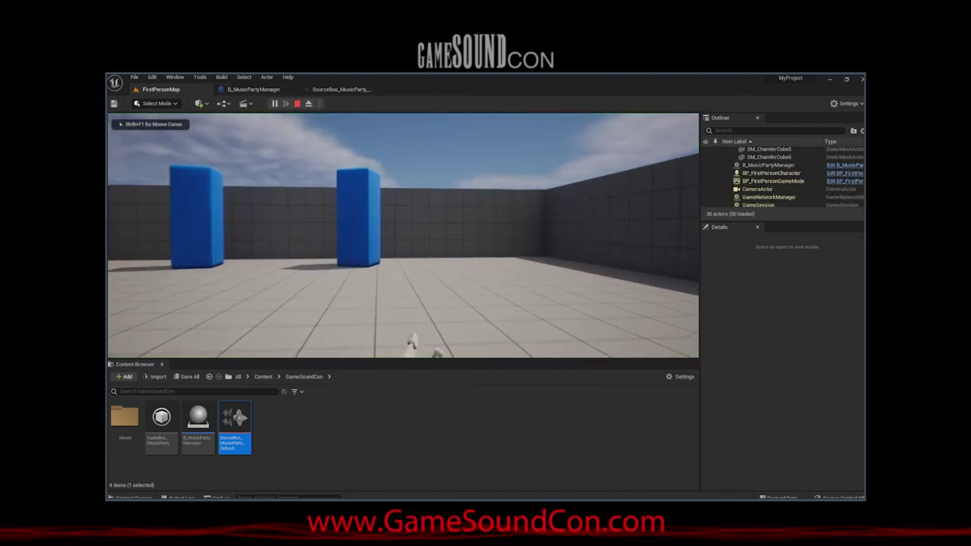
{"action": "key", "text": "s"}
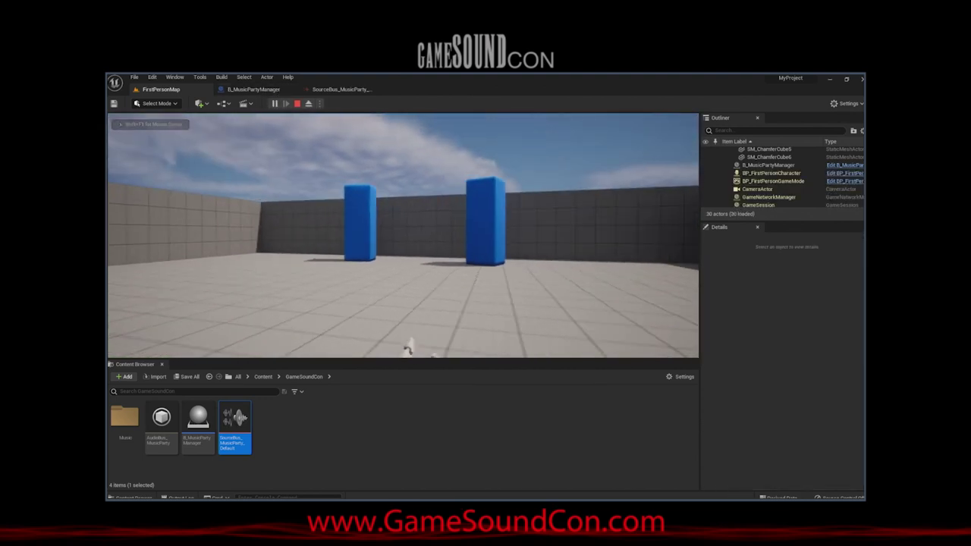
{"action": "key", "text": "Escape"}
Duplicate the placed source bus along the Y axis to the other corner of the room, at Y 410
{"action": "right_click_drag", "start_coordinate": [320, 197], "coordinate": [326, 266]}
{"action": "key", "text": "s"}
{"action": "right_click_drag", "start_coordinate": [437, 196], "coordinate": [352, 183]}
{"action": "key", "text": "a"}
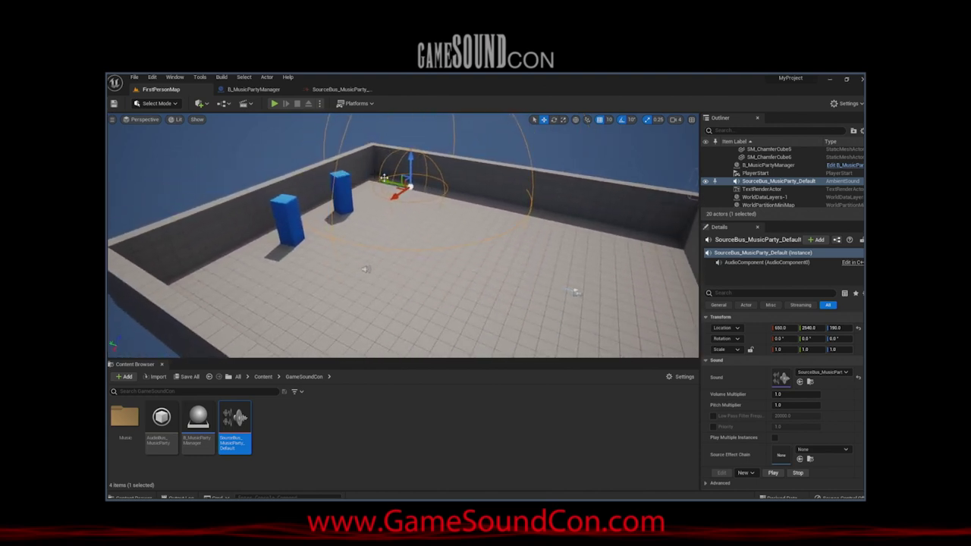
{"action": "left_click_drag", "start_coordinate": [384, 181], "coordinate": [604, 232], "text": "alt"}
{"action": "mouse_move", "coordinate": [577, 236]}
{"action": "right_mouse_down"}
{"action": "mouse_move", "coordinate": [590, 242]}
{"action": "mouse_move", "coordinate": [587, 223]}
{"action": "right_mouse_up"}
{"action": "key", "text": "w"}
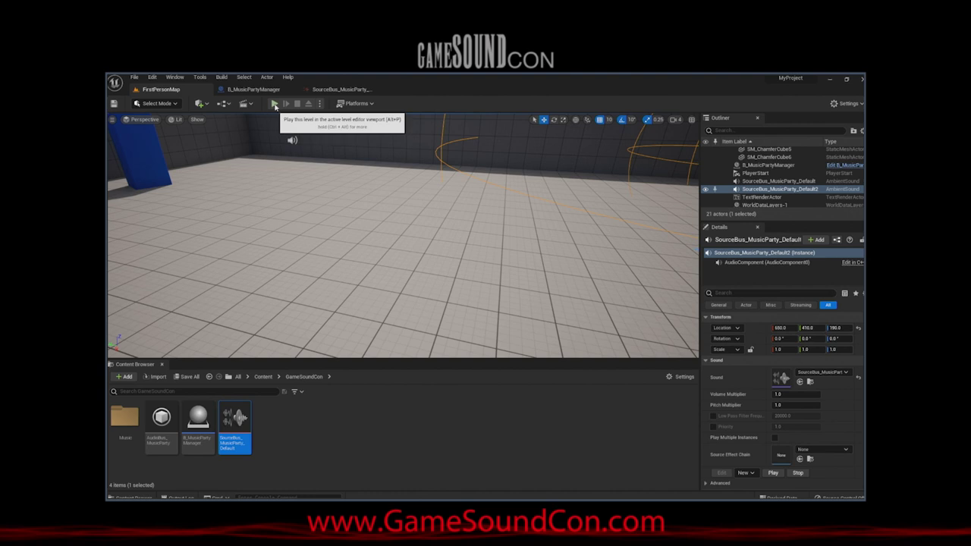
Play-test the level, moving around between the two source buses to compare their sound, then stop the session
{"action": "left_click", "coordinate": [275, 104]}
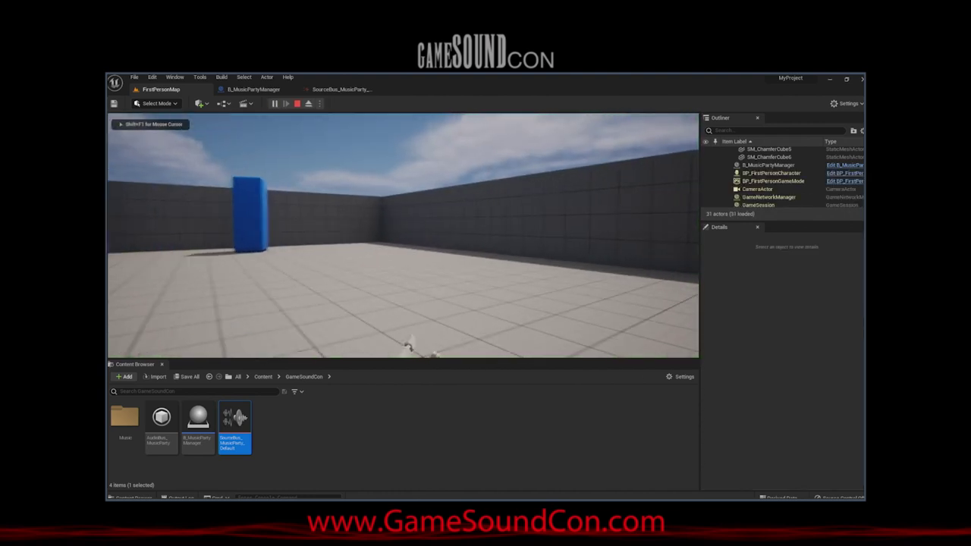
{"action": "key", "text": "w"}
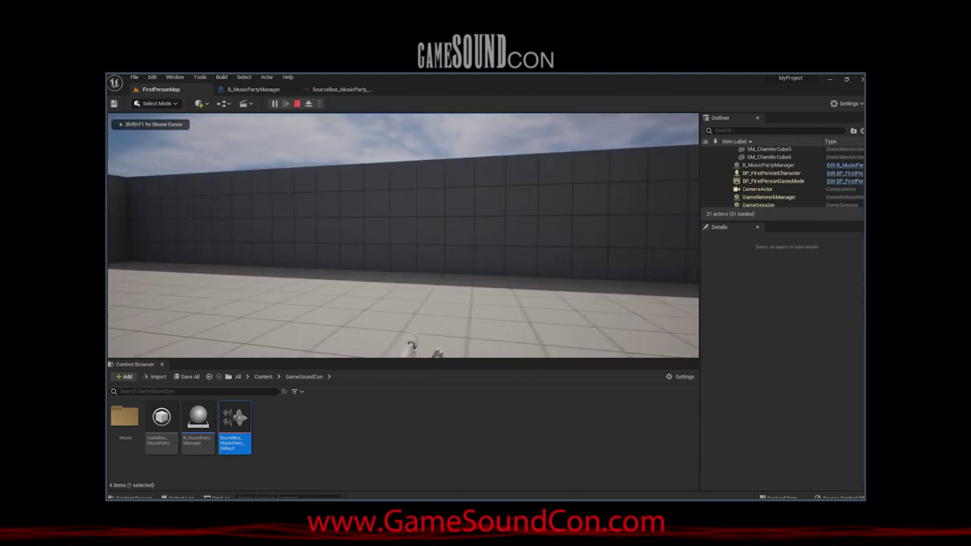
{"action": "key", "text": "s"}
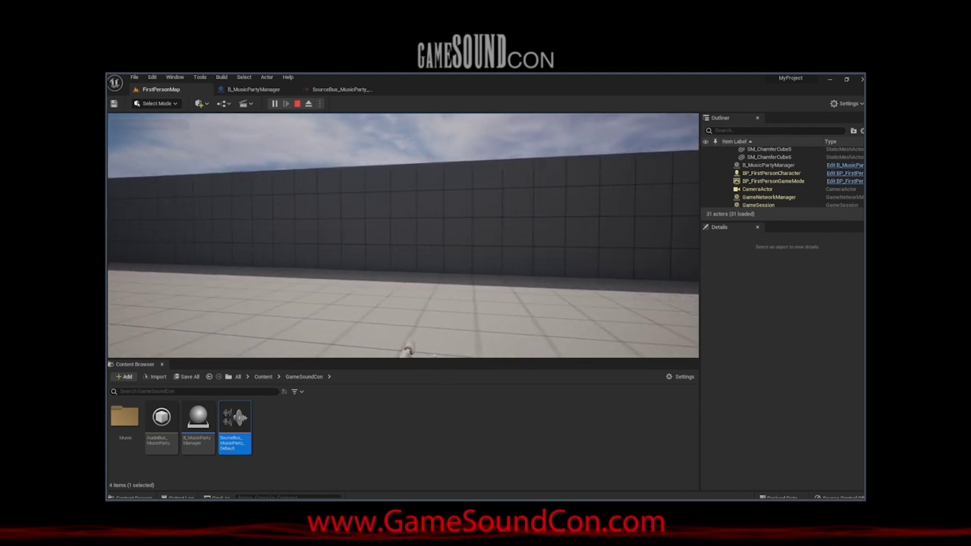
{"action": "key", "text": "d"}
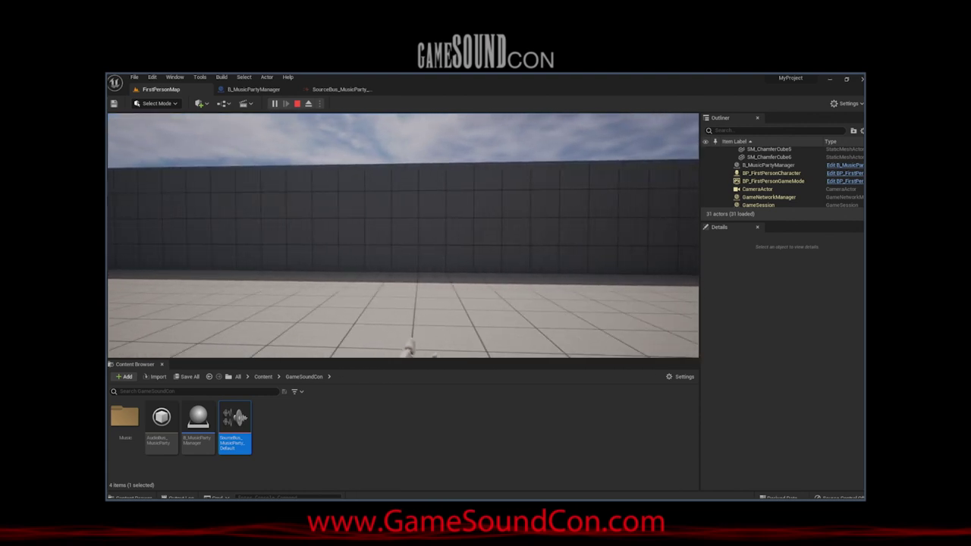
{"action": "key", "text": "a"}
{"action": "key", "text": "d"}
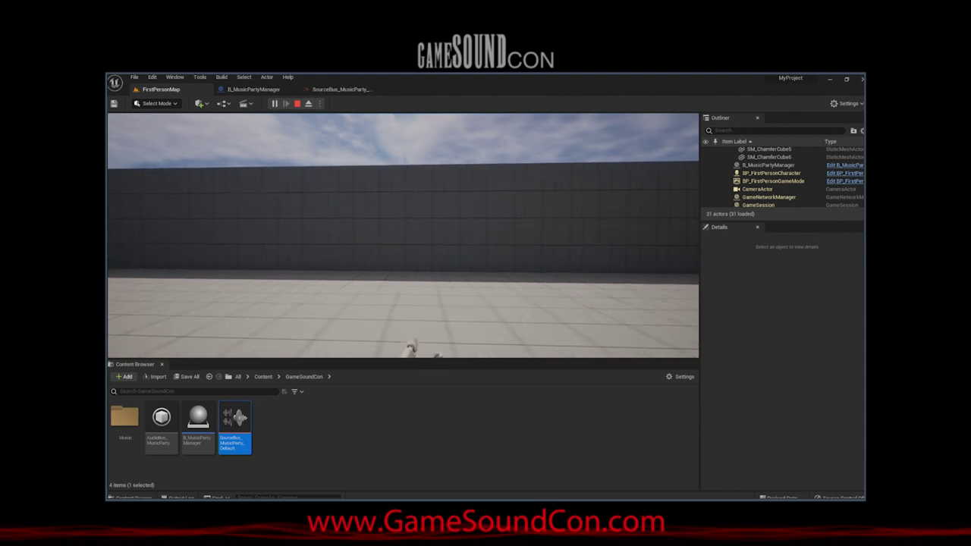
{"action": "key", "text": "Escape"}
Select both placed source buses together to view their attenuation ranges in the level
{"action": "right_click_drag", "start_coordinate": [338, 158], "coordinate": [228, 190]}
{"action": "scroll", "coordinate": [290, 153], "scroll_direction": "down", "scroll_amount": 7}
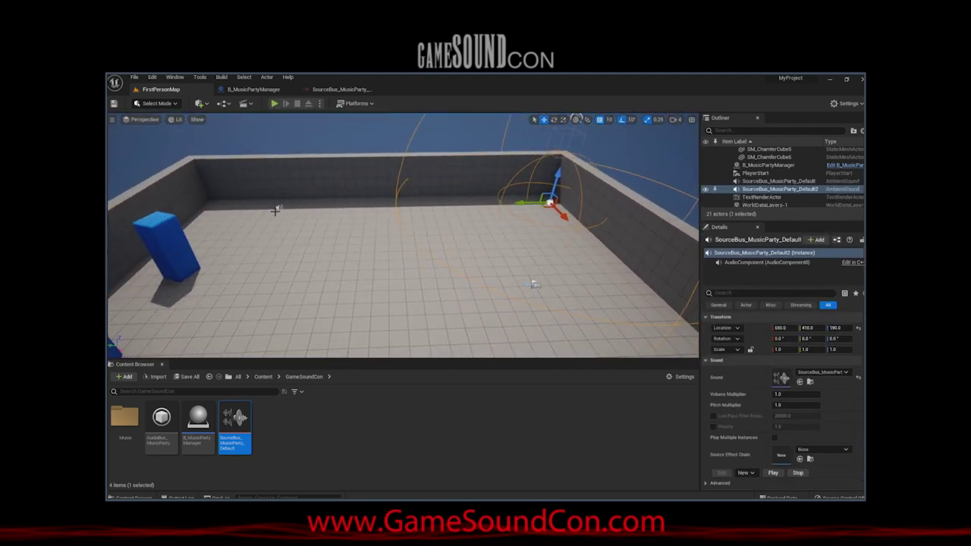
{"action": "left_click", "coordinate": [278, 209], "text": "ctrl"}
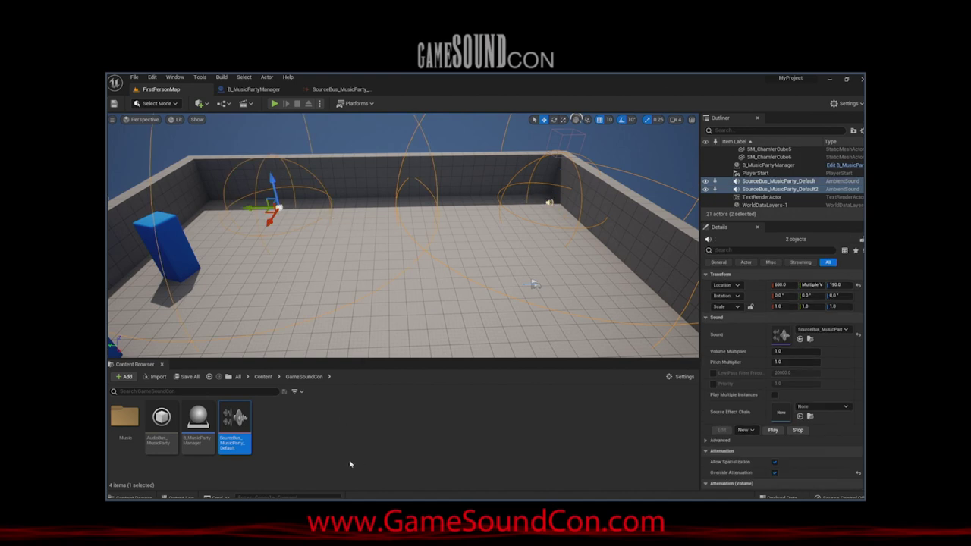
Change the sound of the Audio component in B_MusicPartyManager to MSS_DemoTrack_01
{"action": "double_click", "coordinate": [196, 436]}
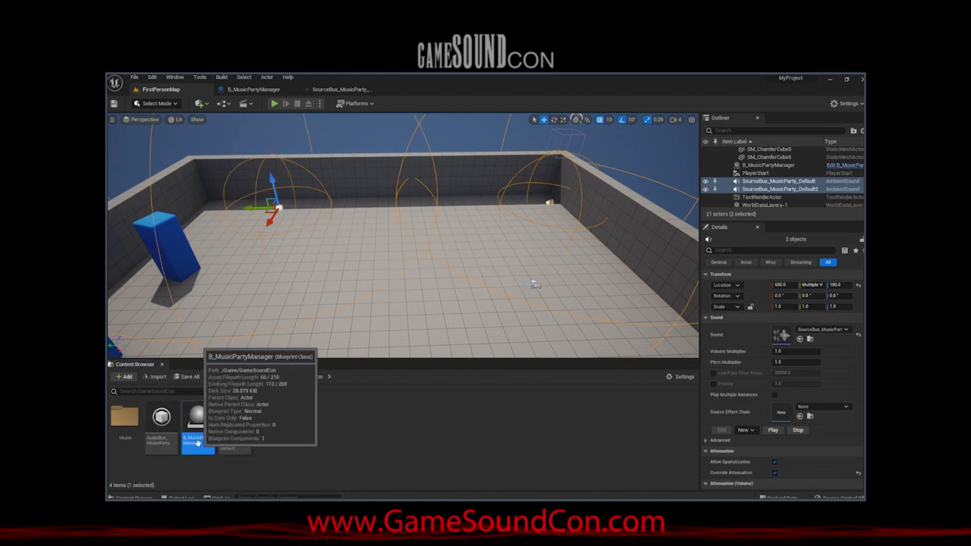
{"action": "left_click", "coordinate": [176, 153]}
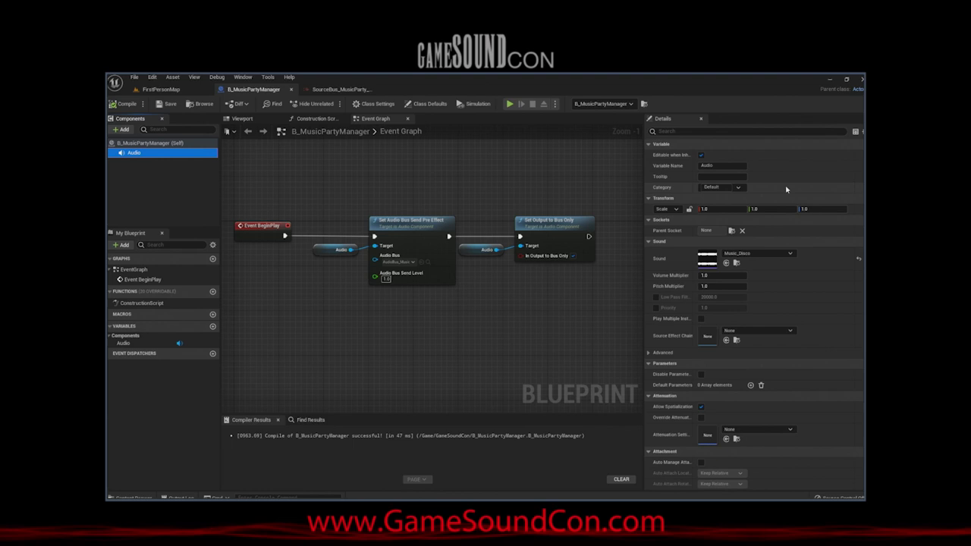
{"action": "left_click", "coordinate": [758, 253]}
{"action": "scroll", "coordinate": [767, 398], "scroll_direction": "up", "scroll_amount": 1}
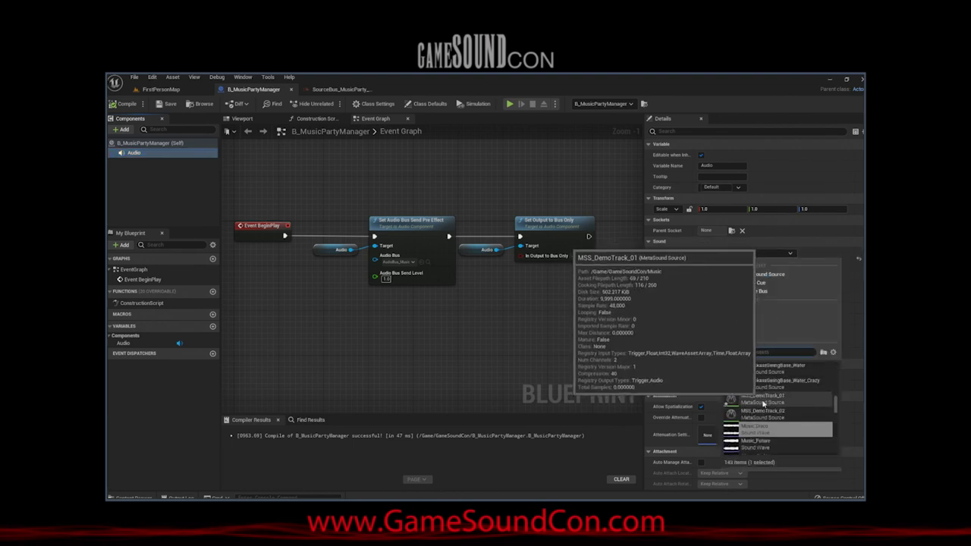
{"action": "left_click", "coordinate": [763, 403]}
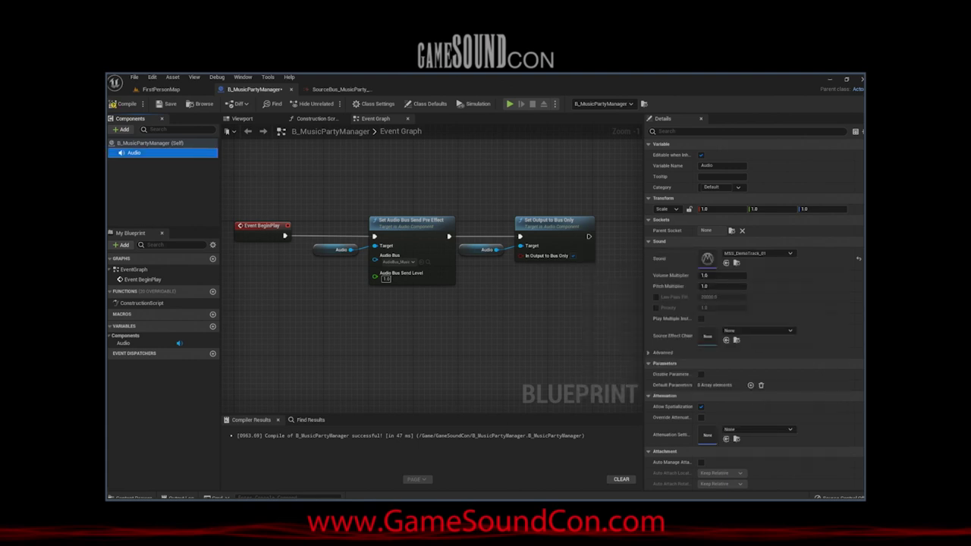
Start a play session in FirstPersonMap and walk around the room to listen to the manager's new track
{"action": "left_click", "coordinate": [160, 89]}
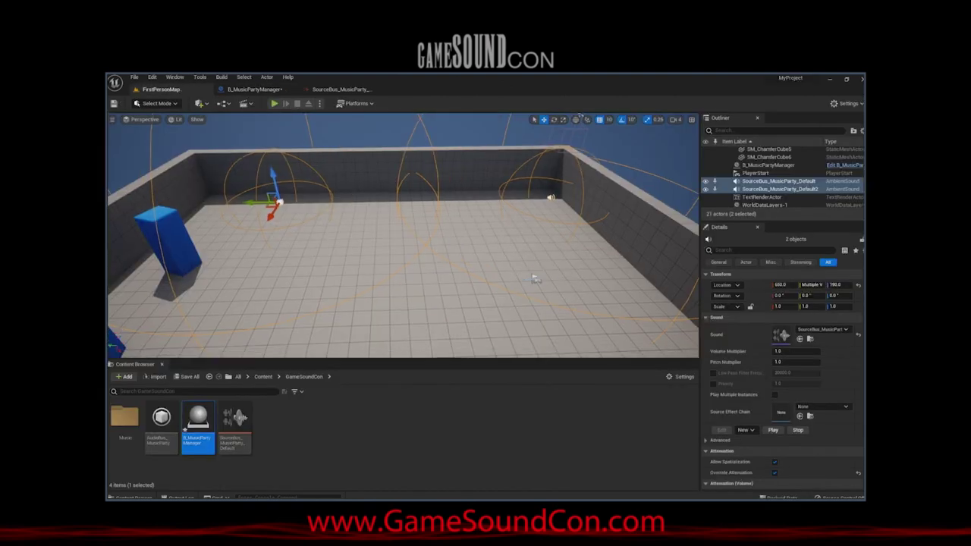
{"action": "left_click", "coordinate": [274, 103]}
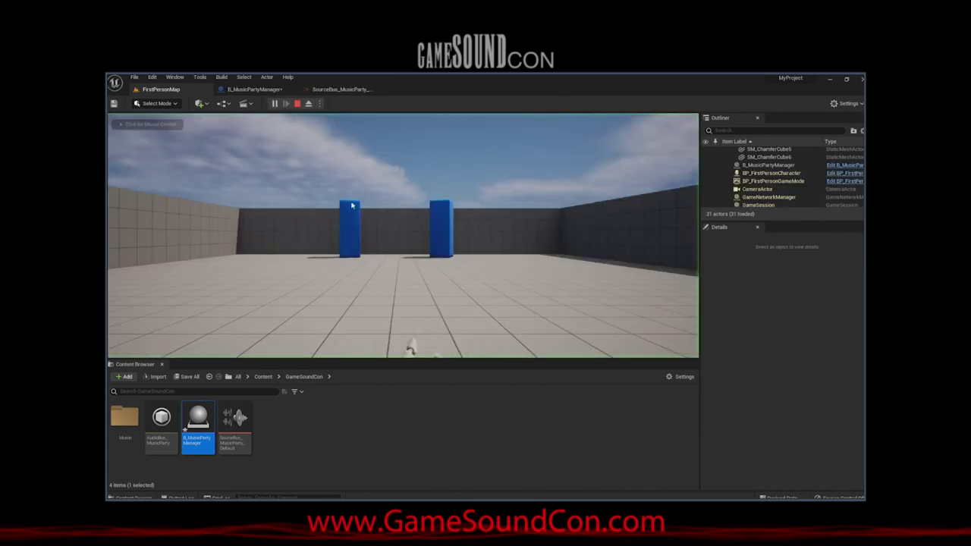
{"action": "key", "text": "w"}
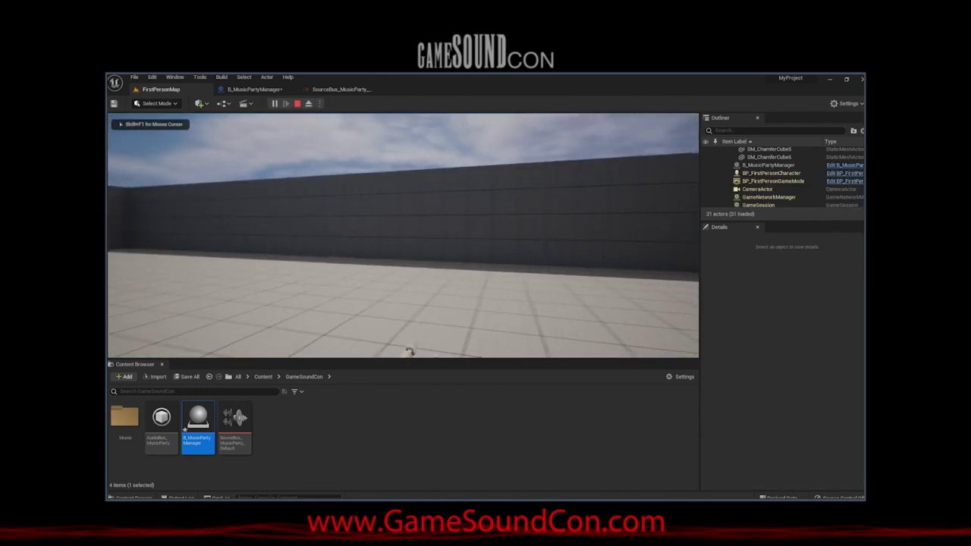
{"action": "key", "text": "w"}
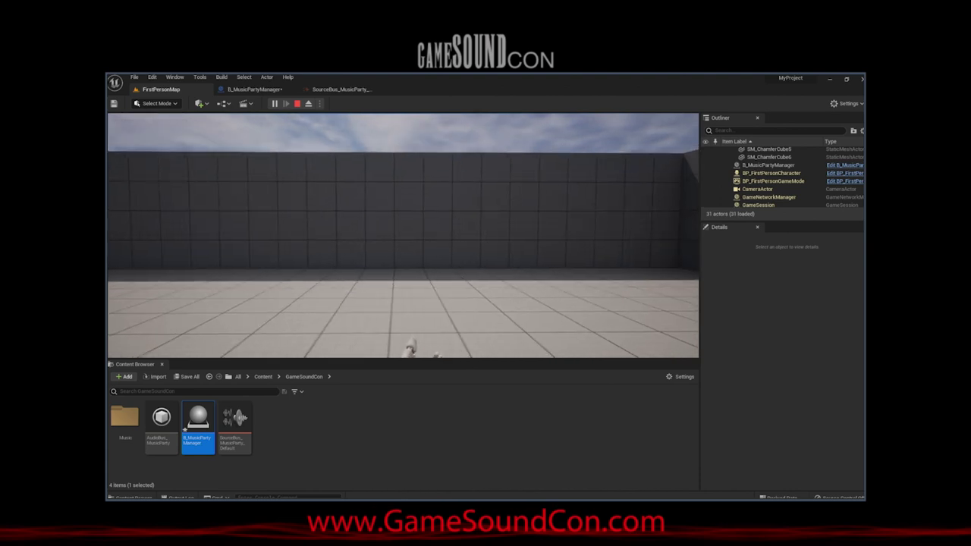
Release the mouse from the running game and open the MSS_DemoTrack_01 MetaSound from the Music folder
{"action": "key", "text": "shift+F1"}
{"action": "double_click", "coordinate": [129, 423]}
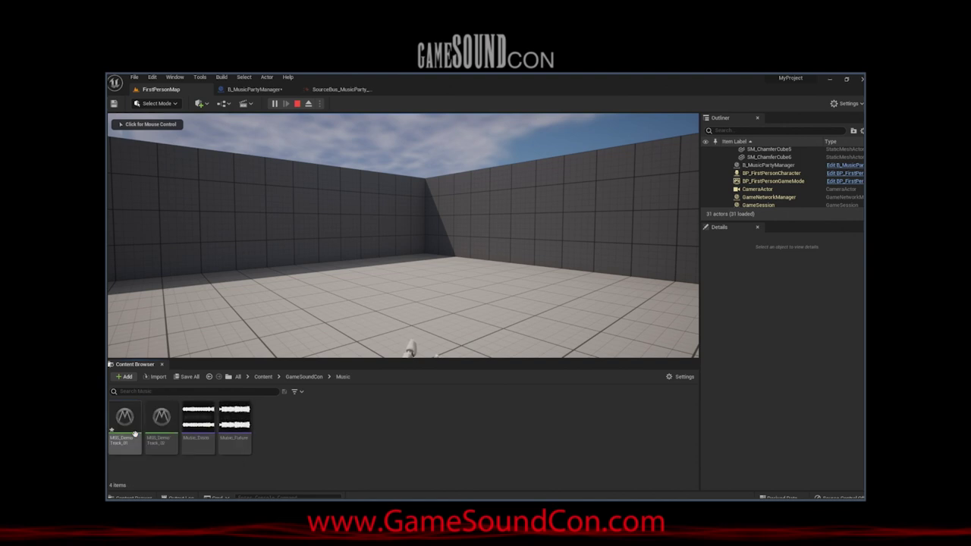
{"action": "double_click", "coordinate": [125, 418]}
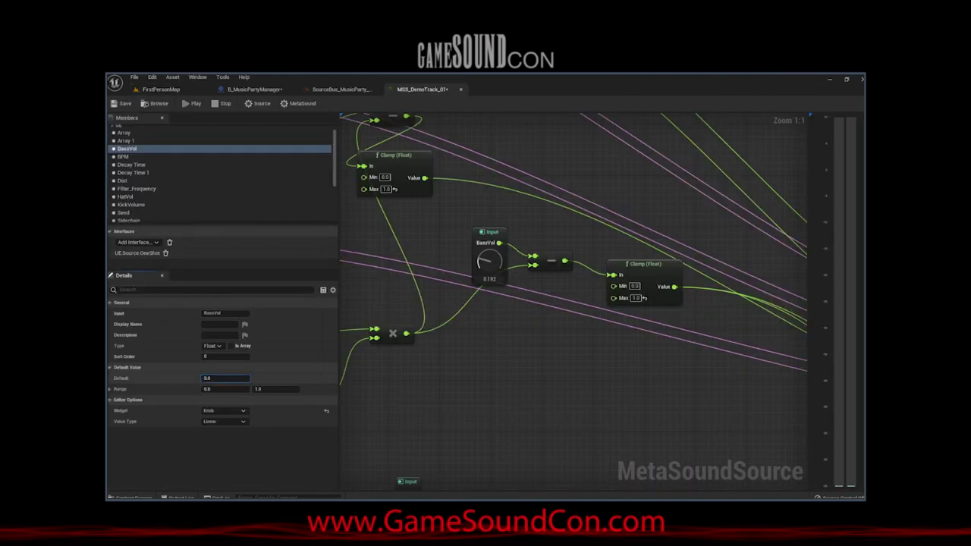
Return to FirstPersonMap, listen to the track in the play session, and end the session
{"action": "left_click", "coordinate": [161, 89]}
{"action": "left_click", "coordinate": [274, 105]}
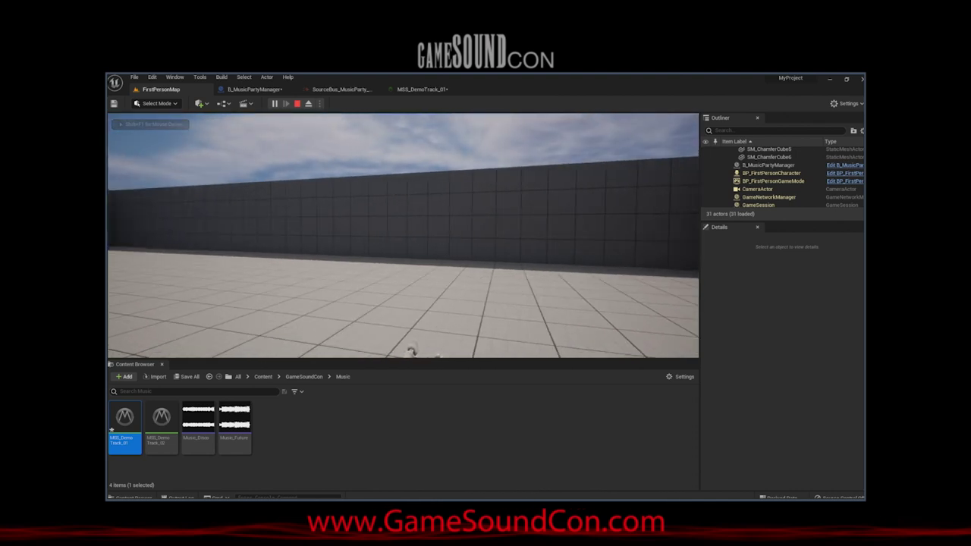
{"action": "key", "text": "Escape"}
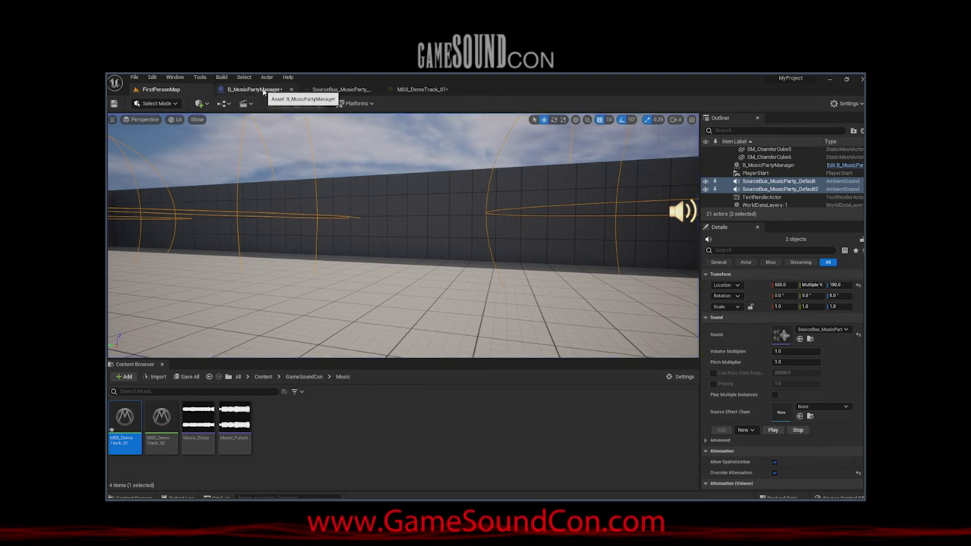
Delete both placed SourceBus_MusicParty_Default actors from FirstPersonMap
{"action": "left_click", "coordinate": [258, 90]}
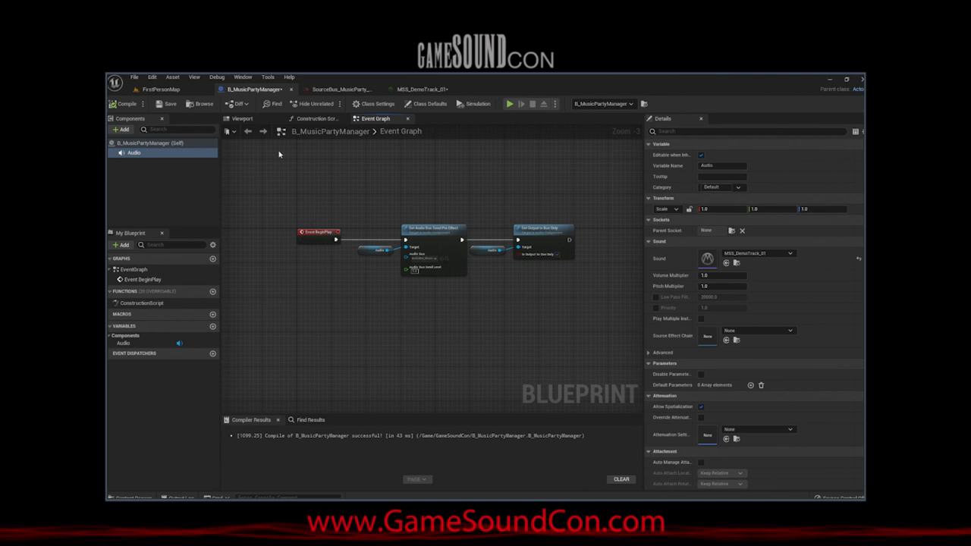
{"action": "left_click", "coordinate": [159, 90]}
{"action": "right_click_drag", "start_coordinate": [394, 191], "coordinate": [296, 191]}
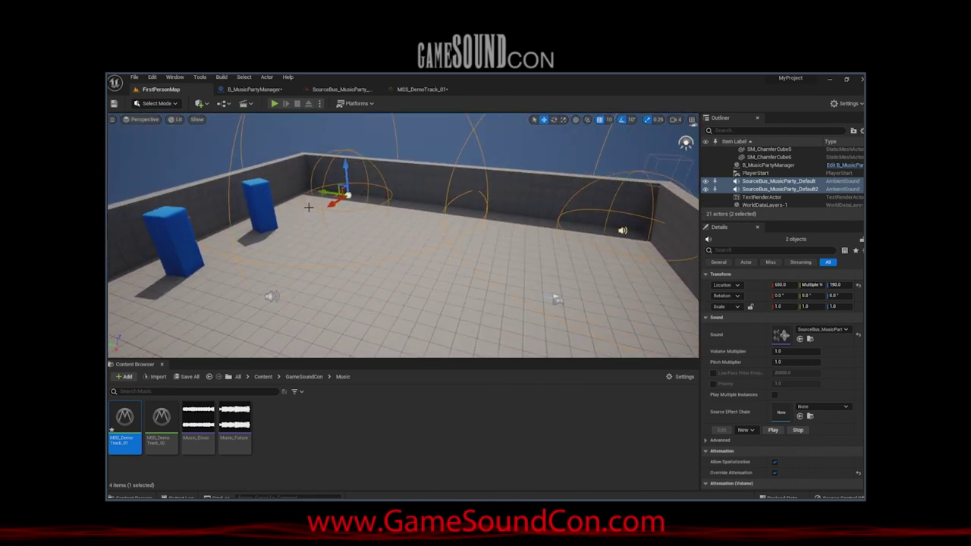
{"action": "right_click_drag", "start_coordinate": [283, 251], "coordinate": [234, 251]}
{"action": "right_click_drag", "start_coordinate": [630, 131], "coordinate": [622, 133]}
{"action": "right_click_drag", "start_coordinate": [269, 257], "coordinate": [329, 223]}
{"action": "left_click_drag", "start_coordinate": [271, 185], "coordinate": [352, 188]}
{"action": "key", "text": "Delete"}
{"action": "right_click_drag", "start_coordinate": [592, 207], "coordinate": [523, 204]}
Inspect the two tall blue cubes in the room from close up and from farther away
{"action": "left_click", "coordinate": [254, 88]}
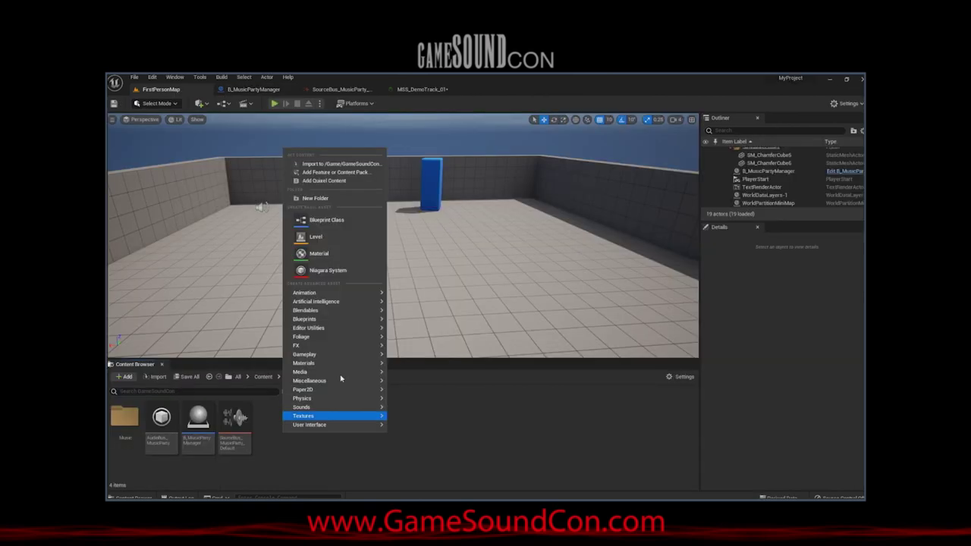
{"action": "left_click", "coordinate": [463, 429]}
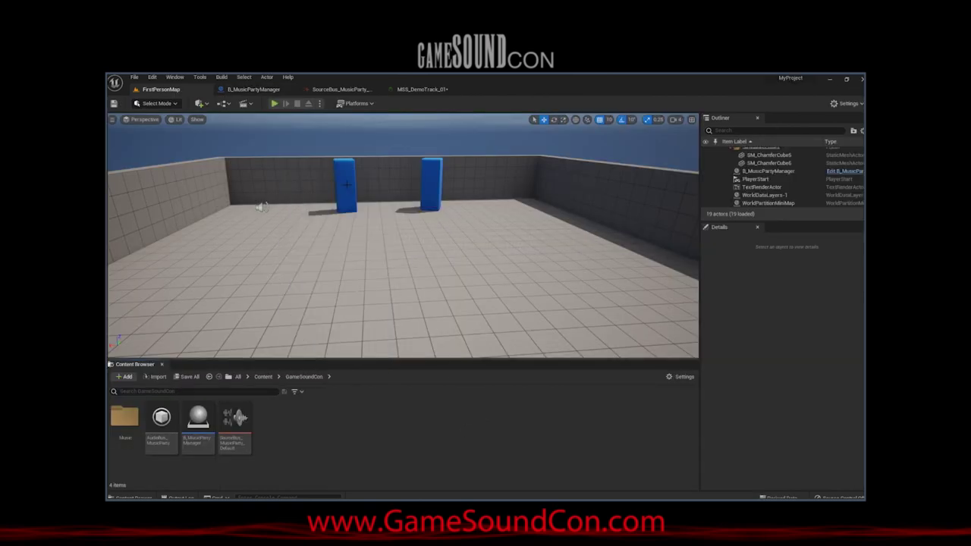
{"action": "key", "text": "w"}
{"action": "right_click_drag", "start_coordinate": [345, 182], "coordinate": [356, 197]}
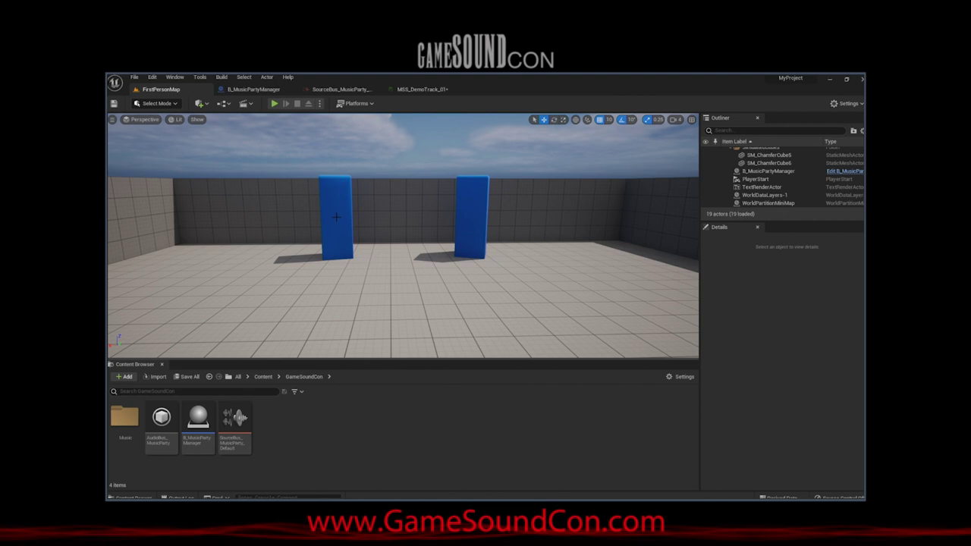
{"action": "right_click_drag", "start_coordinate": [336, 217], "coordinate": [311, 214]}
{"action": "key", "text": "w"}
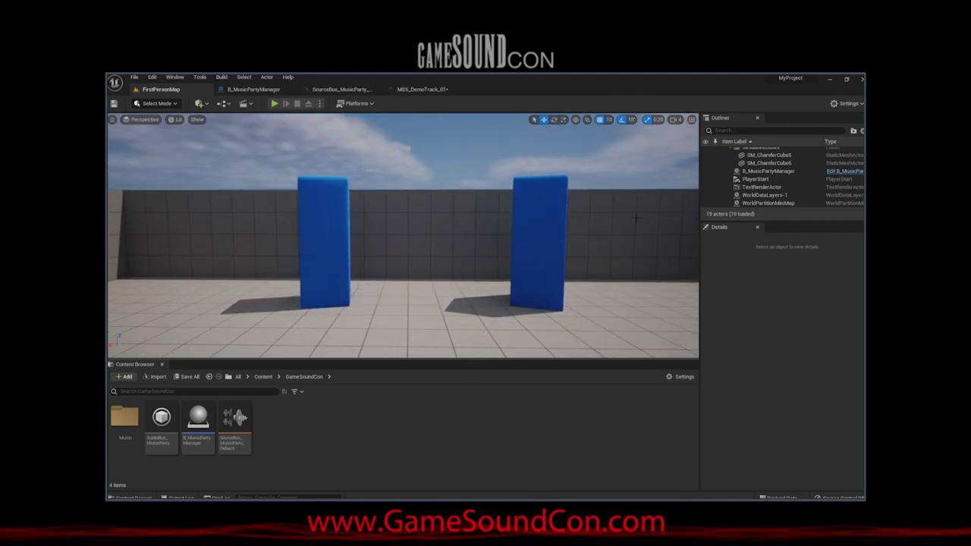
{"action": "right_click_drag", "start_coordinate": [399, 232], "coordinate": [390, 227]}
{"action": "key", "text": "s"}
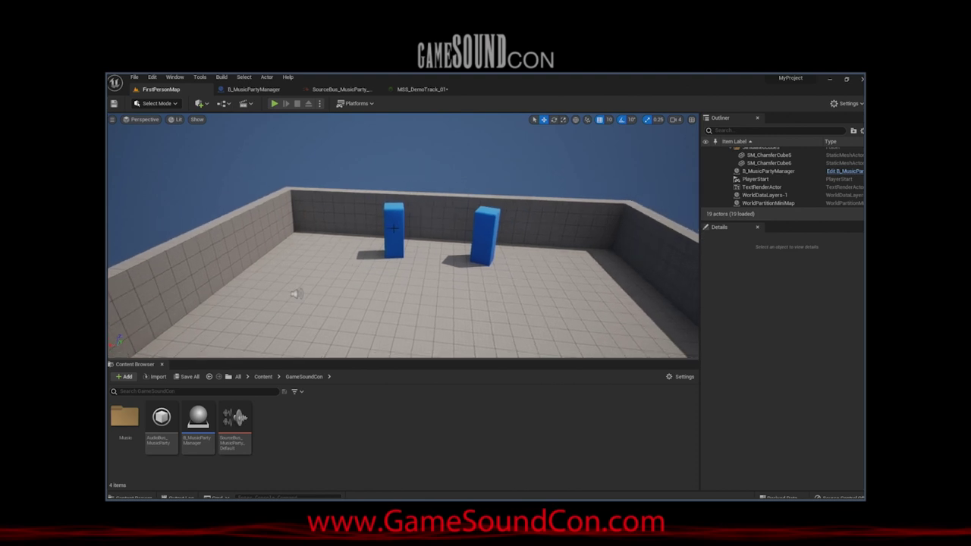
Select both blue cubes, view the options for replacing the selected actors, and dismiss them without replacing anything
{"action": "left_click", "coordinate": [393, 228]}
{"action": "left_click", "coordinate": [486, 236], "text": "ctrl"}
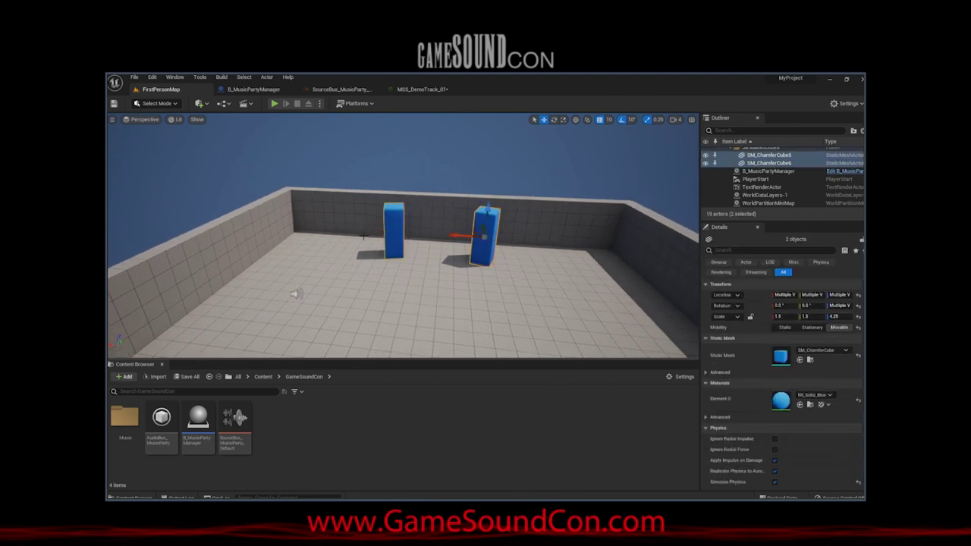
{"action": "left_click", "coordinate": [483, 236], "text": "ctrl"}
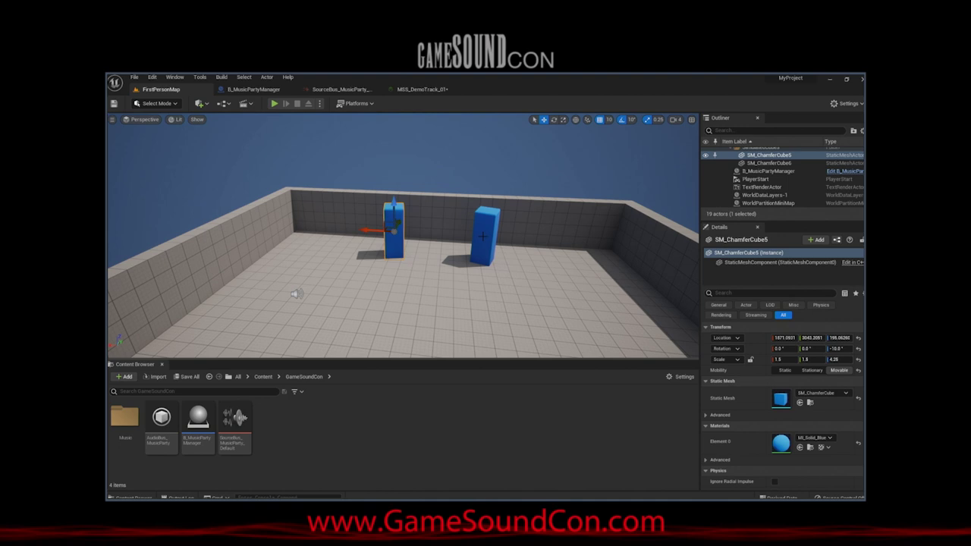
{"action": "left_click", "coordinate": [483, 236], "text": "ctrl"}
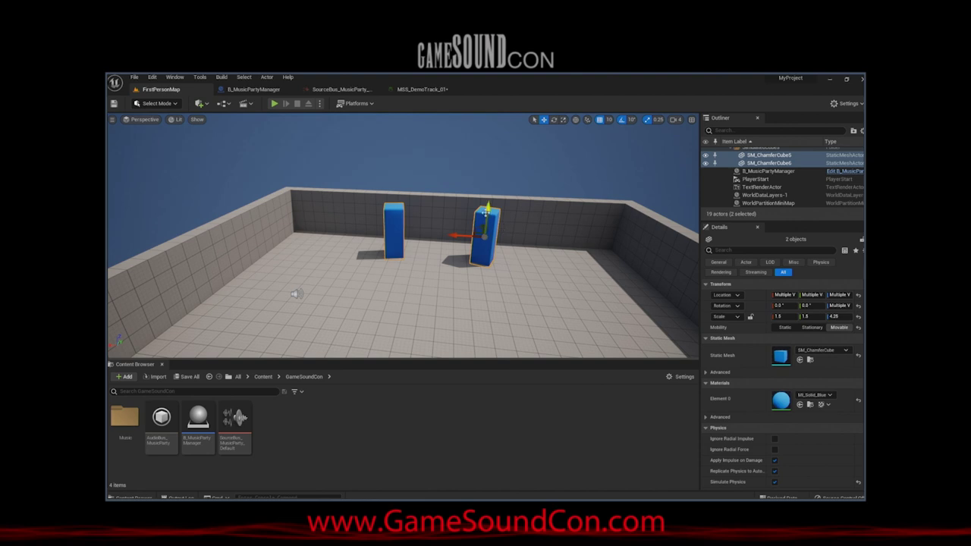
{"action": "right_click", "coordinate": [477, 241]}
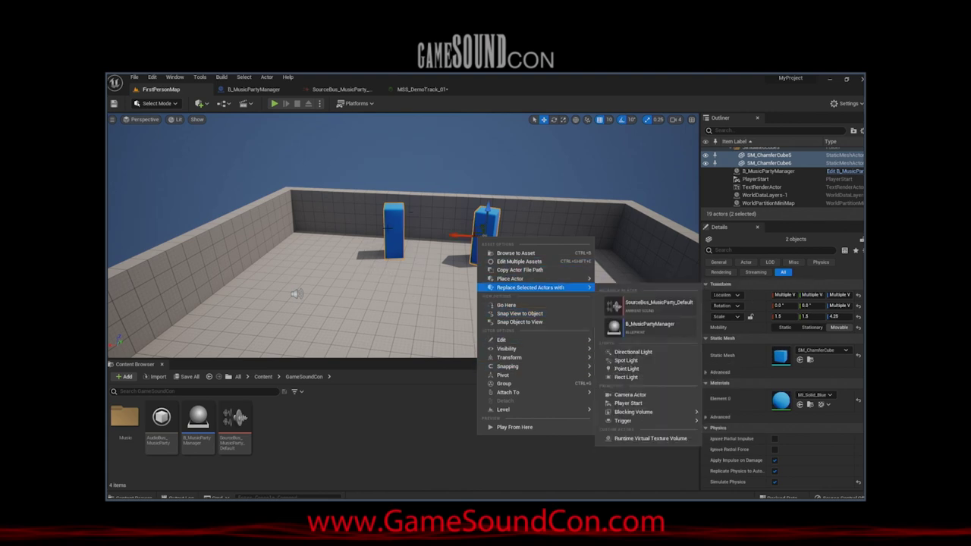
{"action": "right_click_drag", "start_coordinate": [368, 256], "coordinate": [208, 204]}
{"action": "right_click_drag", "start_coordinate": [416, 276], "coordinate": [447, 288]}
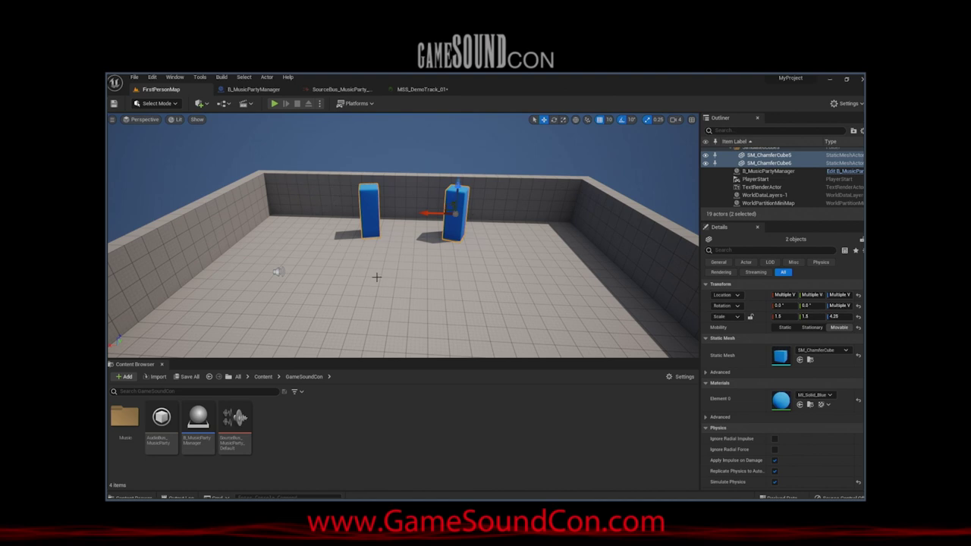
{"action": "left_click", "coordinate": [336, 233]}
{"action": "right_click_drag", "start_coordinate": [336, 234], "coordinate": [322, 277]}
{"action": "left_click", "coordinate": [393, 119]}
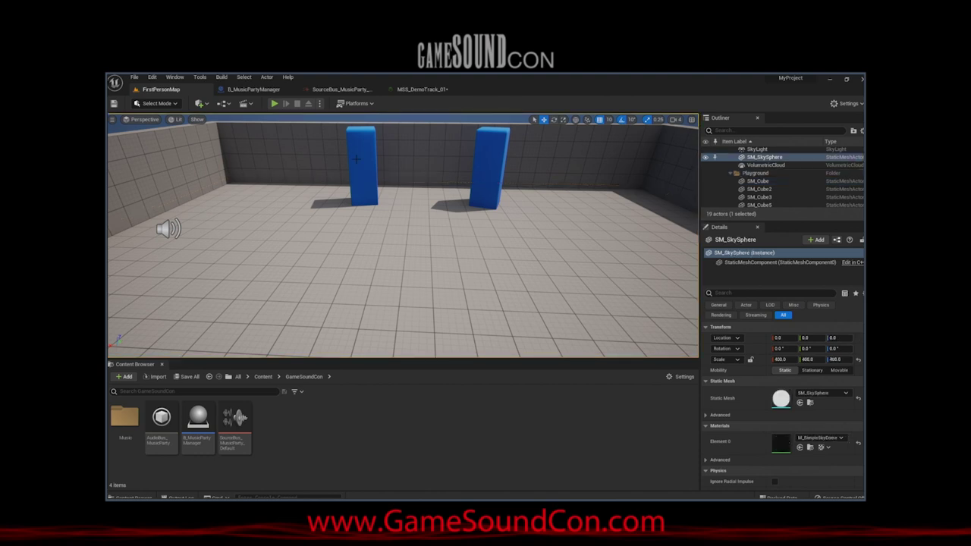
Create a Blueprint class with Actor Component as parent in the GameSoundCon folder and name it MusicPartyComponent
{"action": "right_click", "coordinate": [279, 437]}
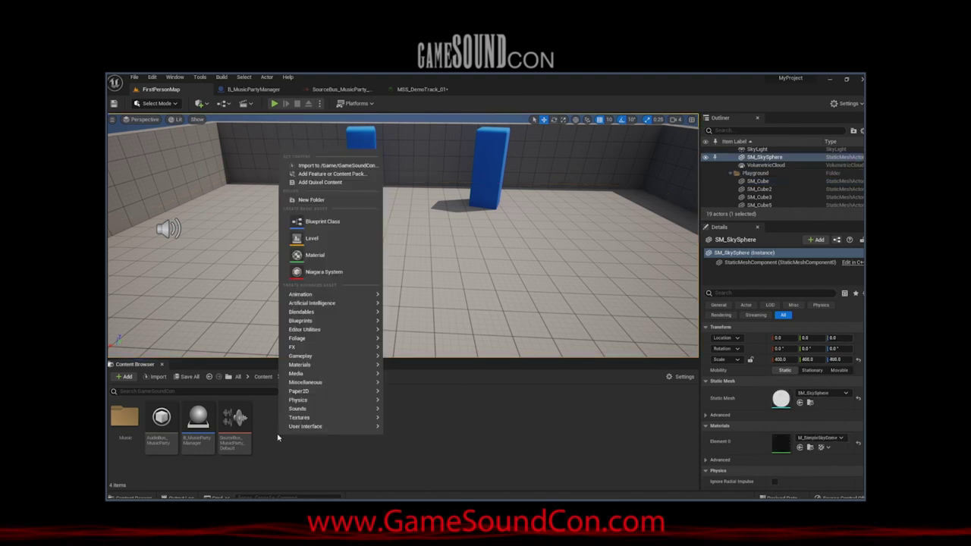
{"action": "left_click", "coordinate": [313, 227]}
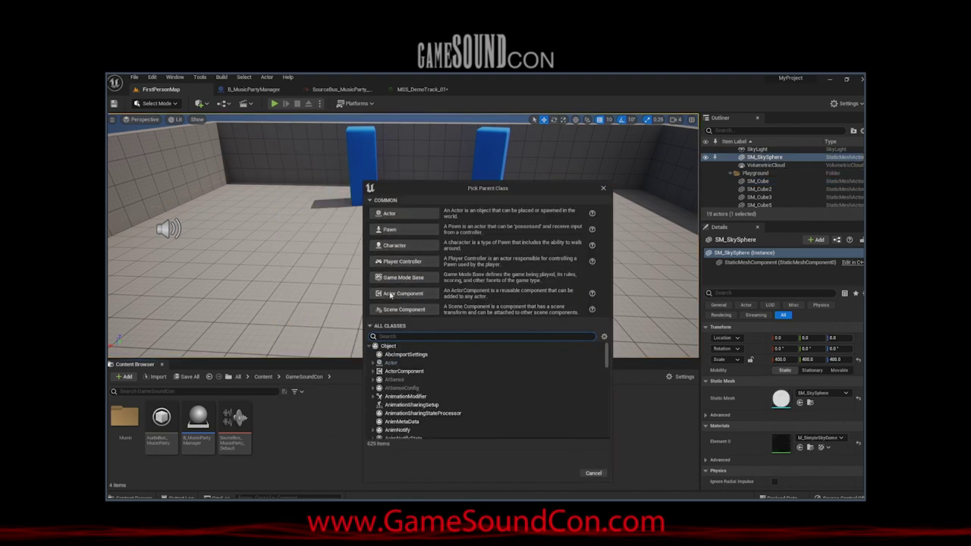
{"action": "left_click", "coordinate": [394, 299]}
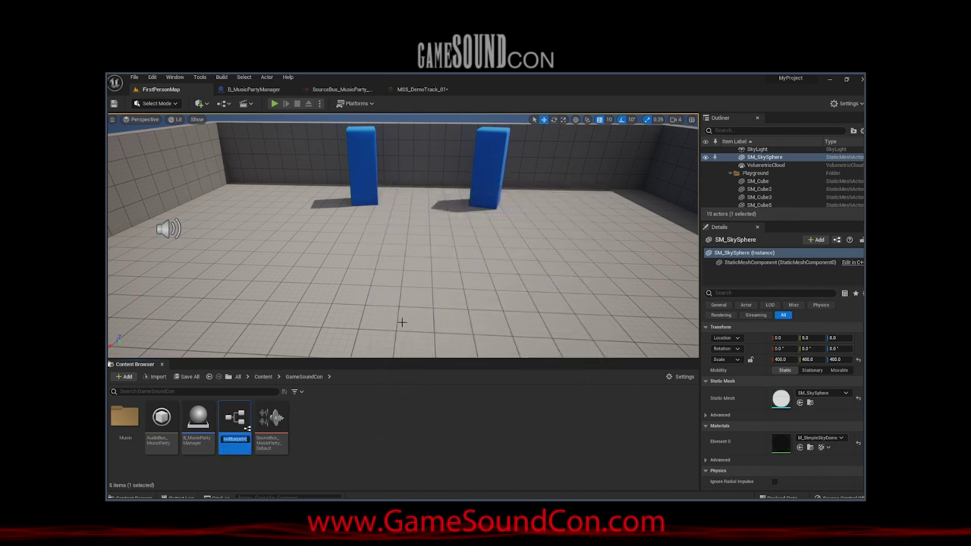
{"action": "type", "text": "MusicPartyComponent"}
{"action": "key", "text": "Return"}
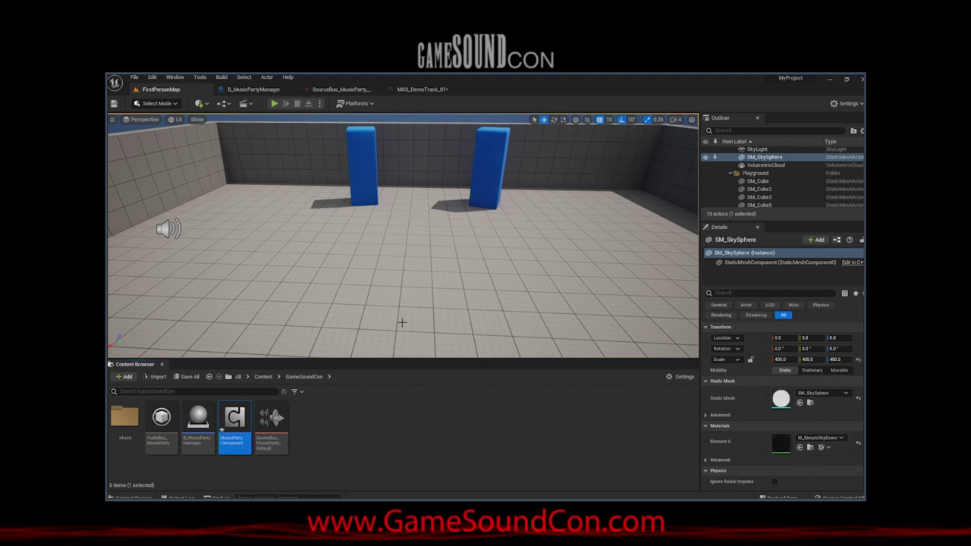
Open MusicPartyComponent and add a variable of type Sound Base Object Reference
{"action": "double_click", "coordinate": [237, 429]}
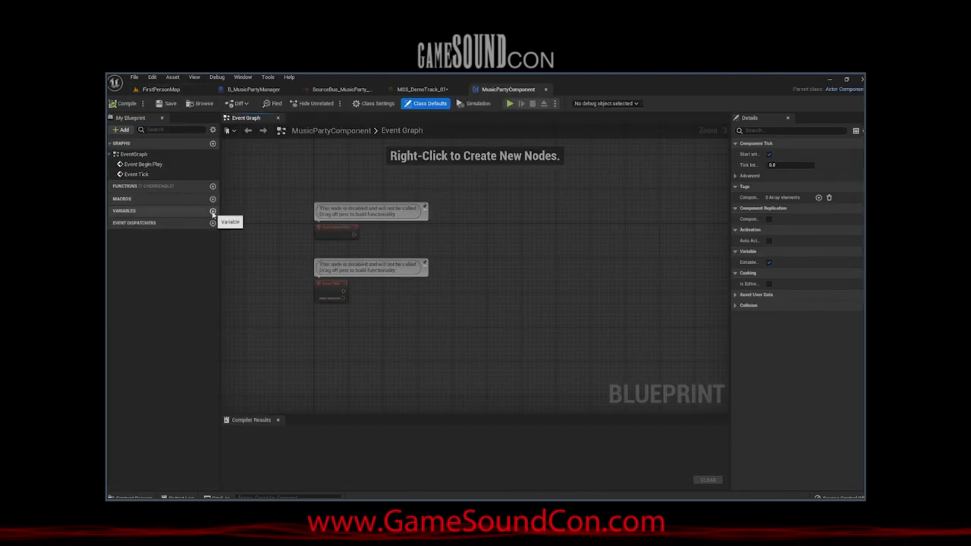
{"action": "left_click", "coordinate": [213, 211]}
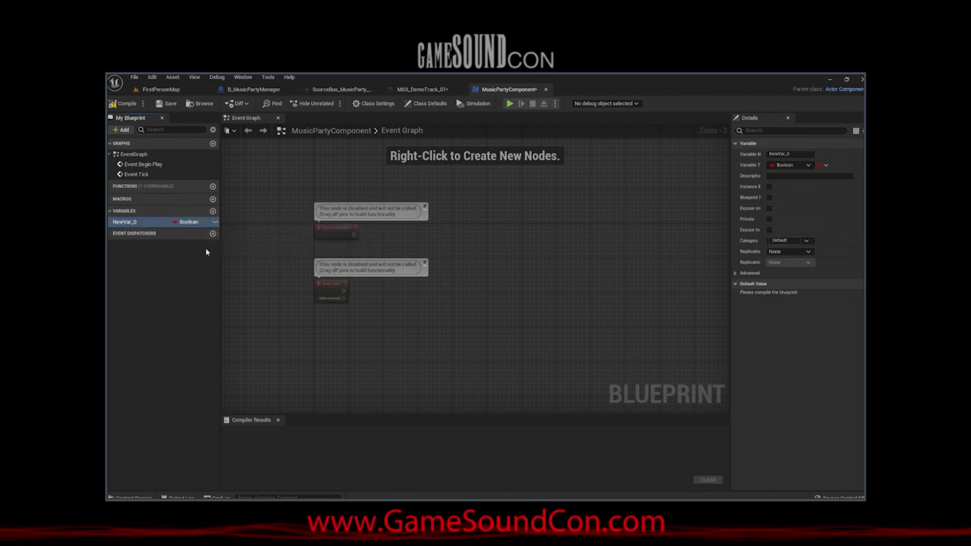
{"action": "left_click", "coordinate": [190, 222]}
{"action": "type", "text": "SoundBase"}
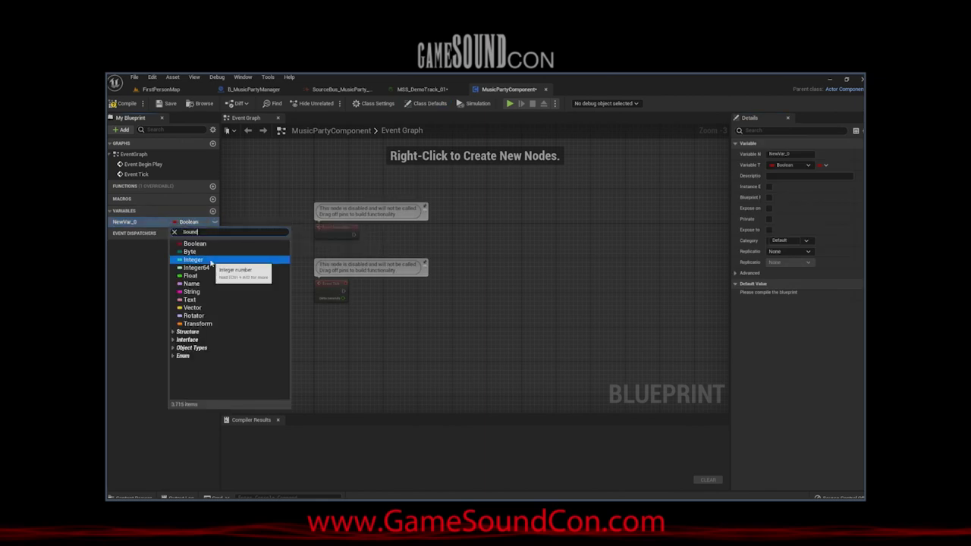
{"action": "mouse_move", "coordinate": [214, 256]}
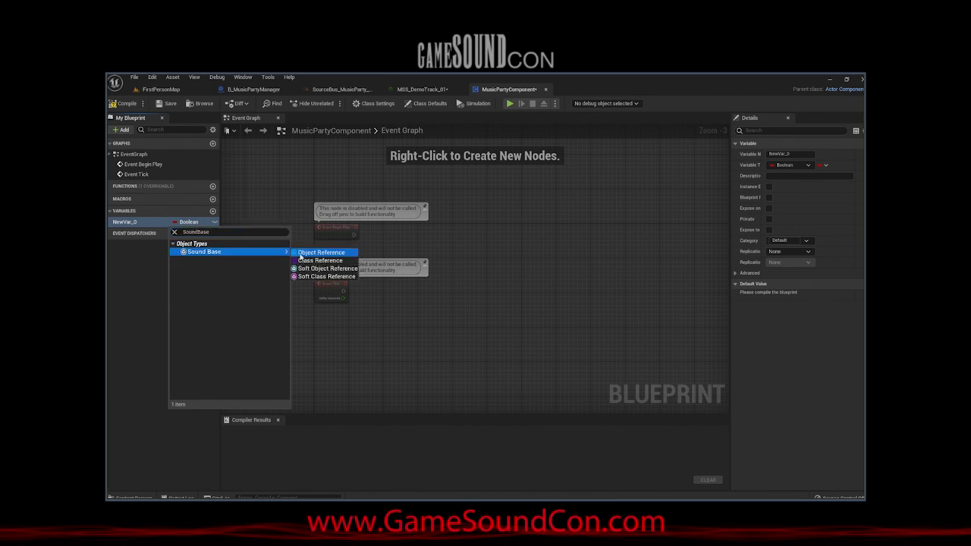
{"action": "left_click", "coordinate": [313, 252]}
Rename the new variable SoundToPlay, make it instance editable, and compile the Blueprint
{"action": "left_click", "coordinate": [152, 226]}
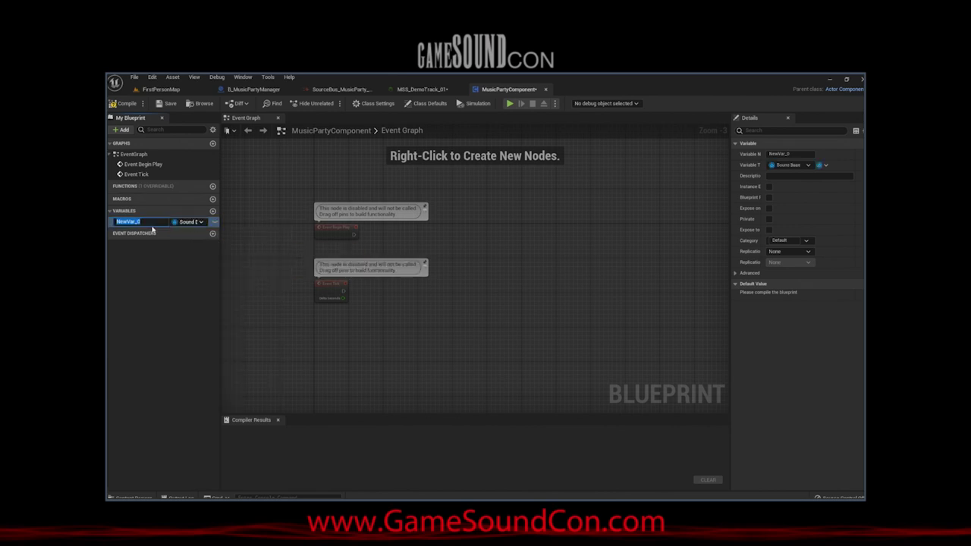
{"action": "type", "text": "SoundToPlay"}
{"action": "key", "text": "Return"}
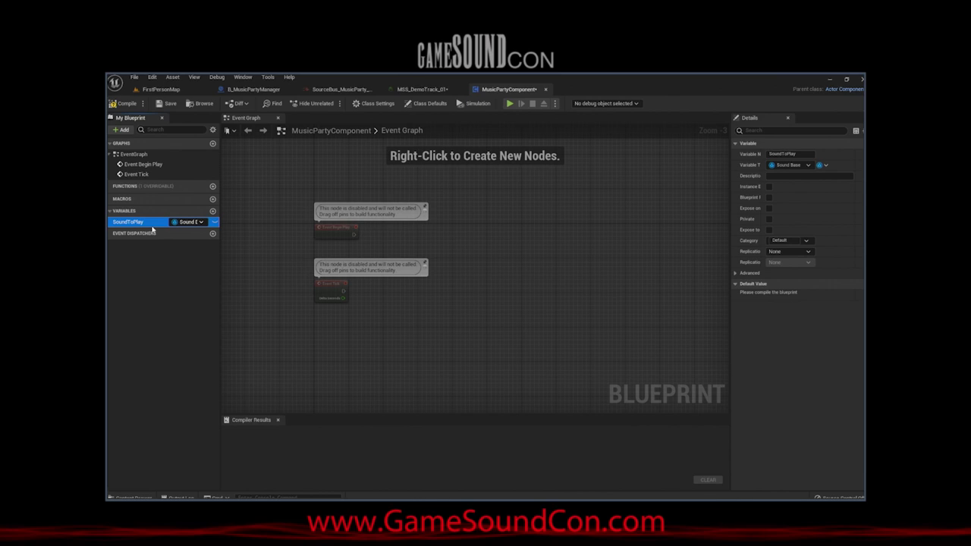
{"action": "left_click", "coordinate": [216, 222]}
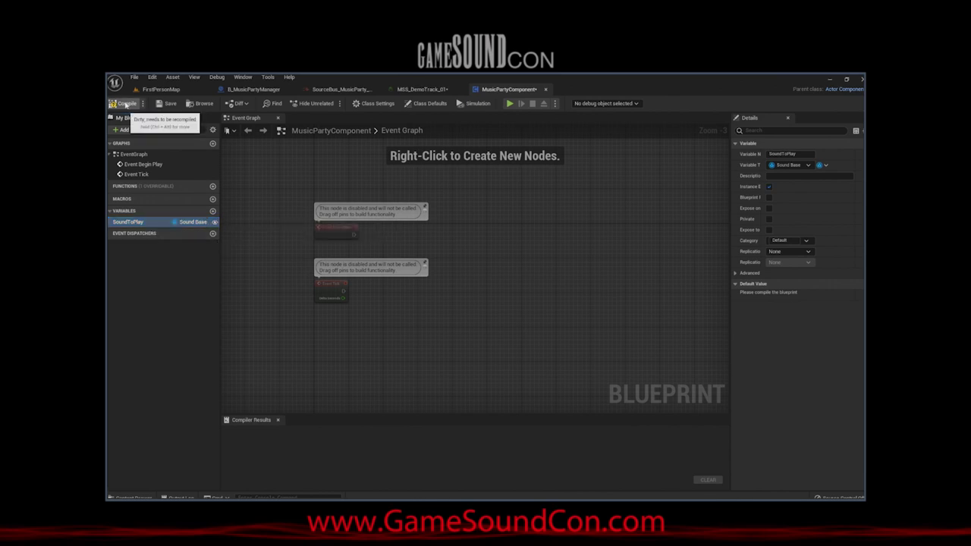
{"action": "left_click", "coordinate": [123, 103]}
Add a Music Party Component to SM_ChamferCube5 in FirstPersonMap and select it to show its Sound to Play property
{"action": "left_click", "coordinate": [158, 92]}
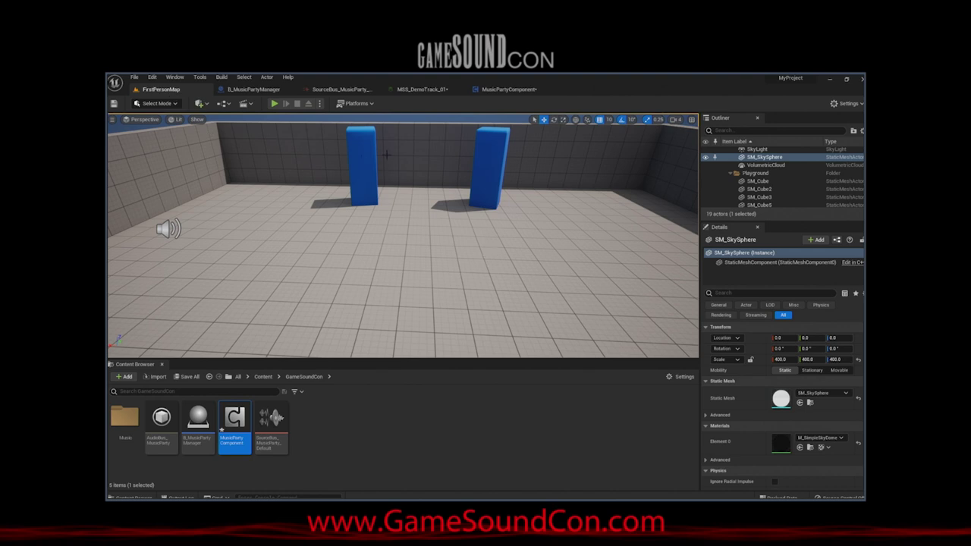
{"action": "left_click", "coordinate": [363, 163]}
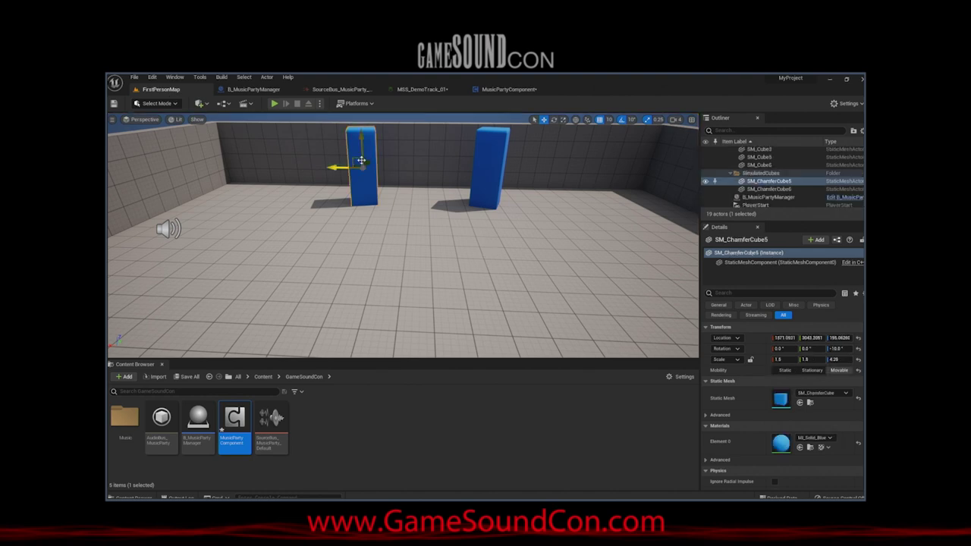
{"action": "left_click", "coordinate": [816, 239]}
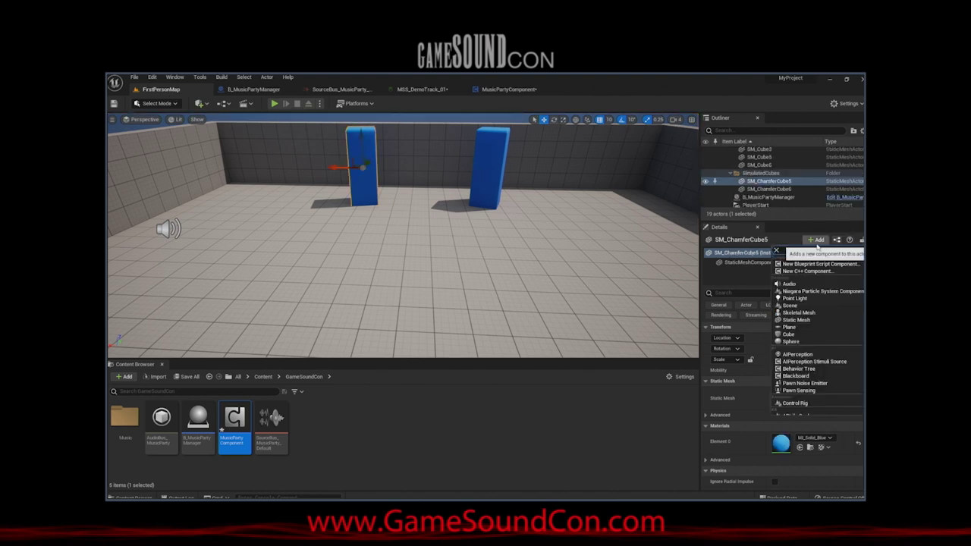
{"action": "type", "text": "musicpar"}
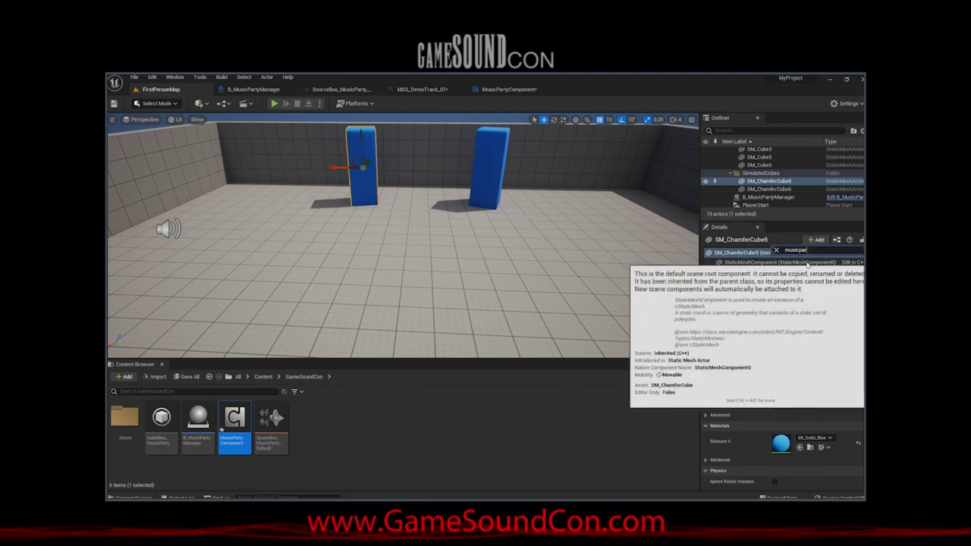
{"action": "key", "text": "BackSpace"}
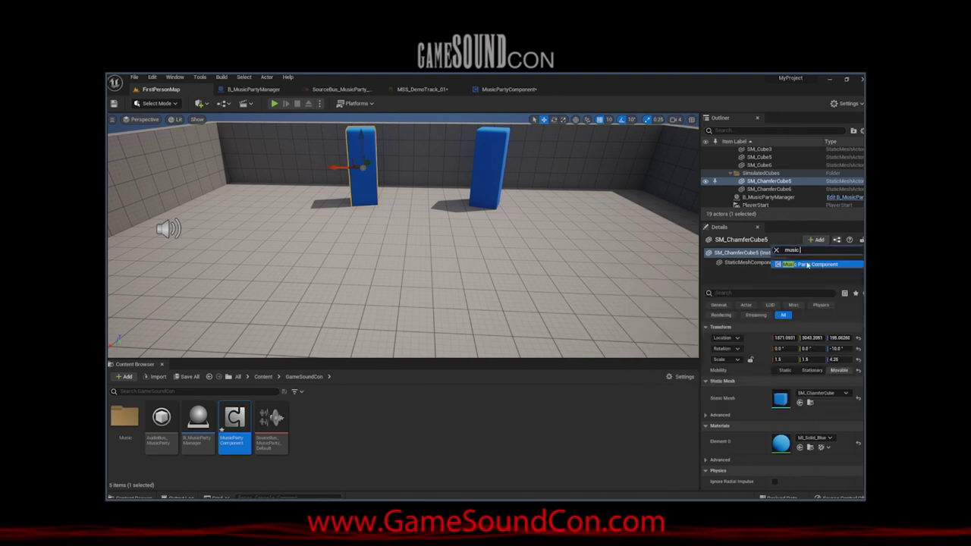
{"action": "left_click", "coordinate": [808, 265]}
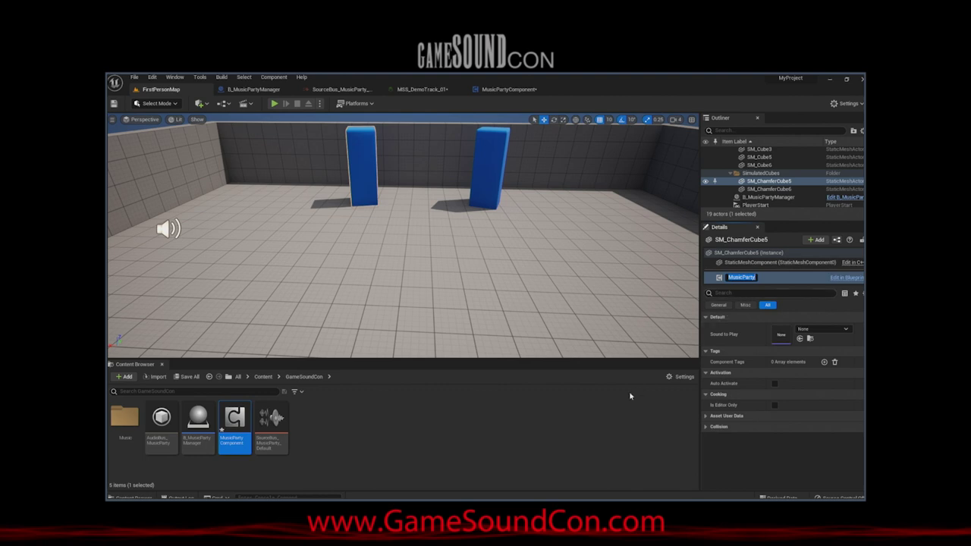
{"action": "left_click", "coordinate": [456, 398]}
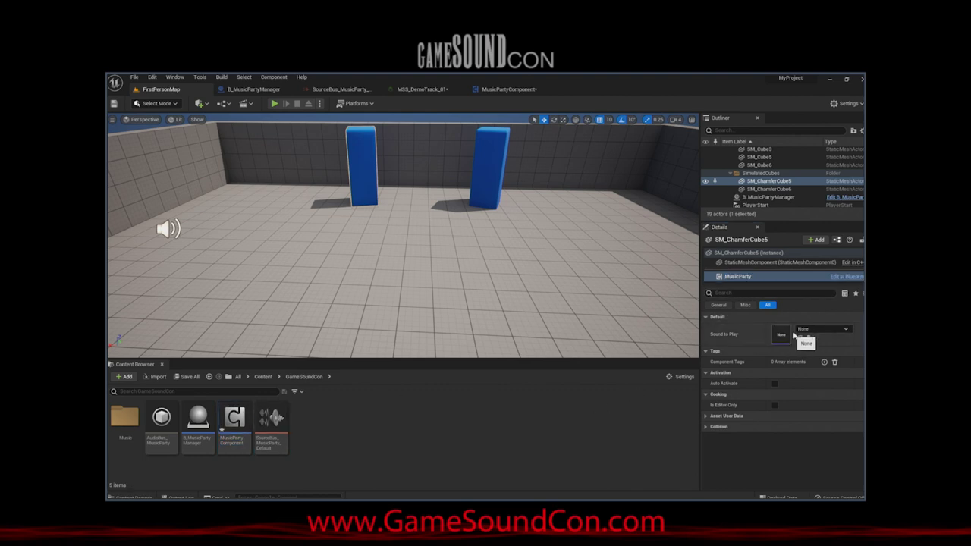
{"action": "left_click", "coordinate": [363, 158]}
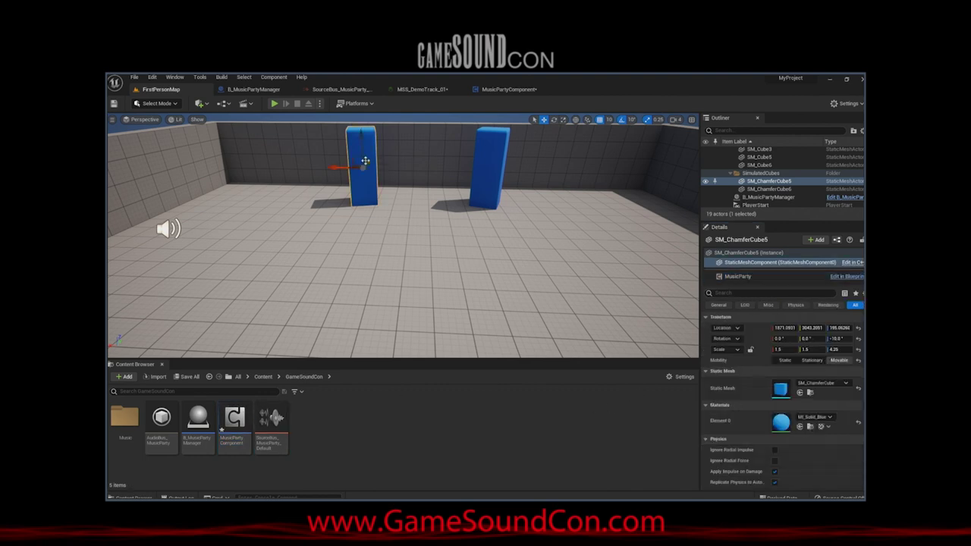
{"action": "left_click", "coordinate": [749, 280]}
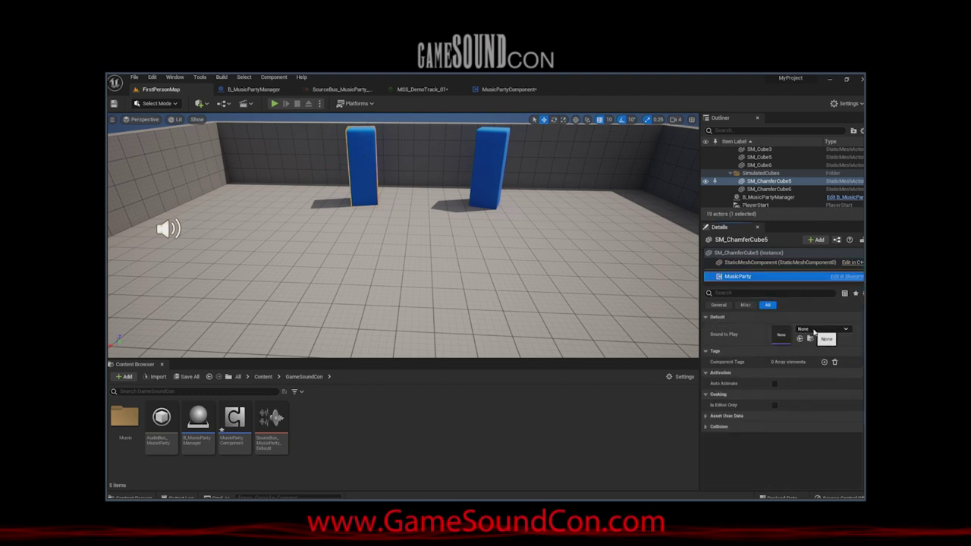
Add a Music Party Component to SM_ChamferCube6, keeping the suggested component name
{"action": "left_click", "coordinate": [483, 171]}
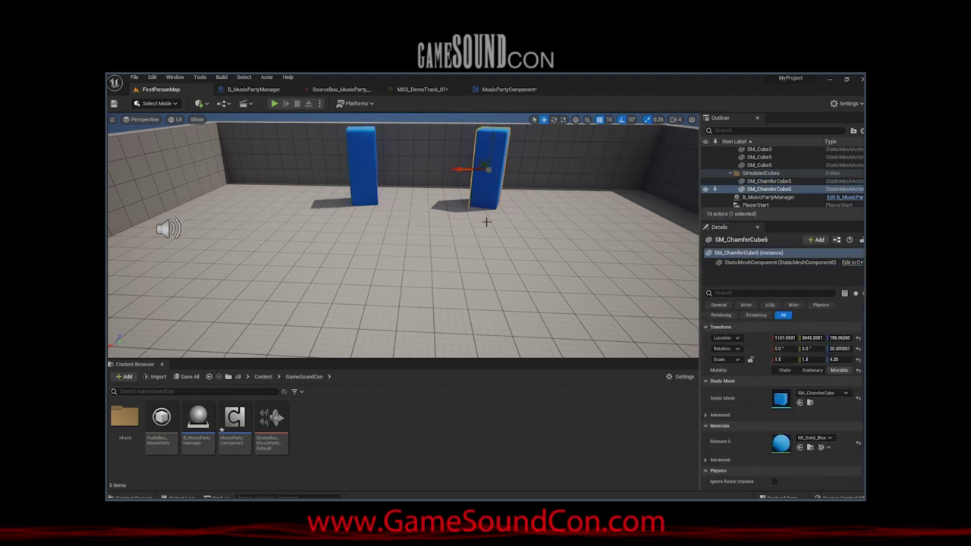
{"action": "left_click", "coordinate": [816, 239]}
{"action": "type", "text": "music "}
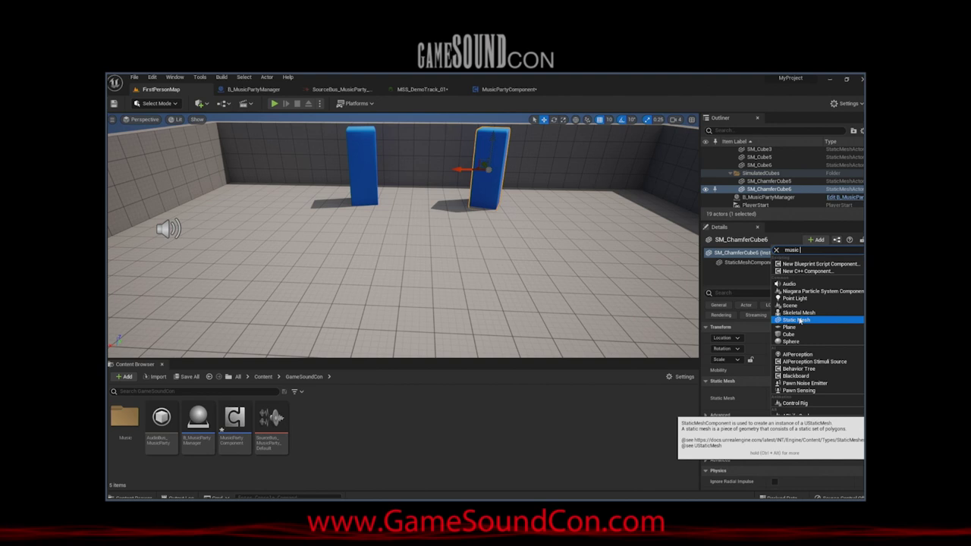
{"action": "type", "text": "par"}
{"action": "left_click", "coordinate": [783, 269]}
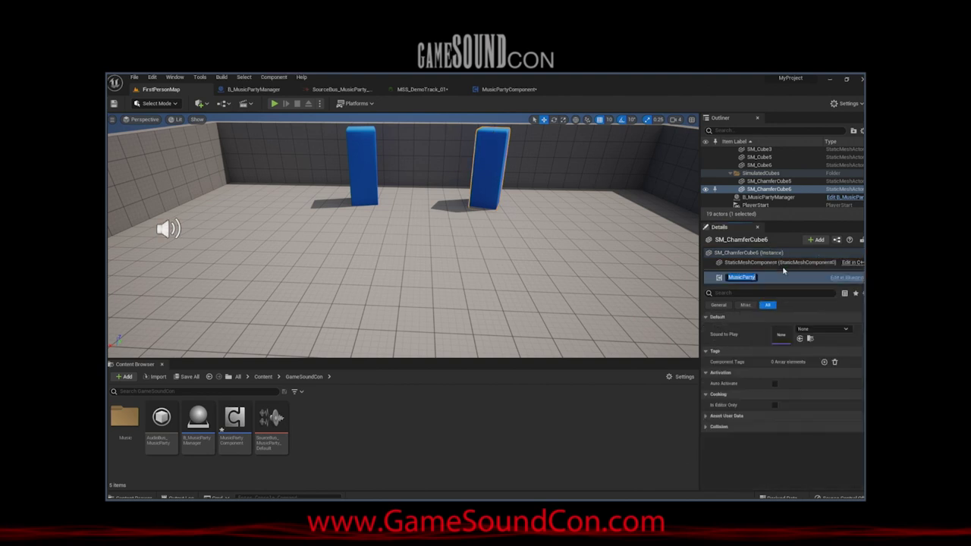
Check the MusicParty component on both cubes and view the assets available for Sound to Play without choosing one
{"action": "left_click", "coordinate": [363, 171]}
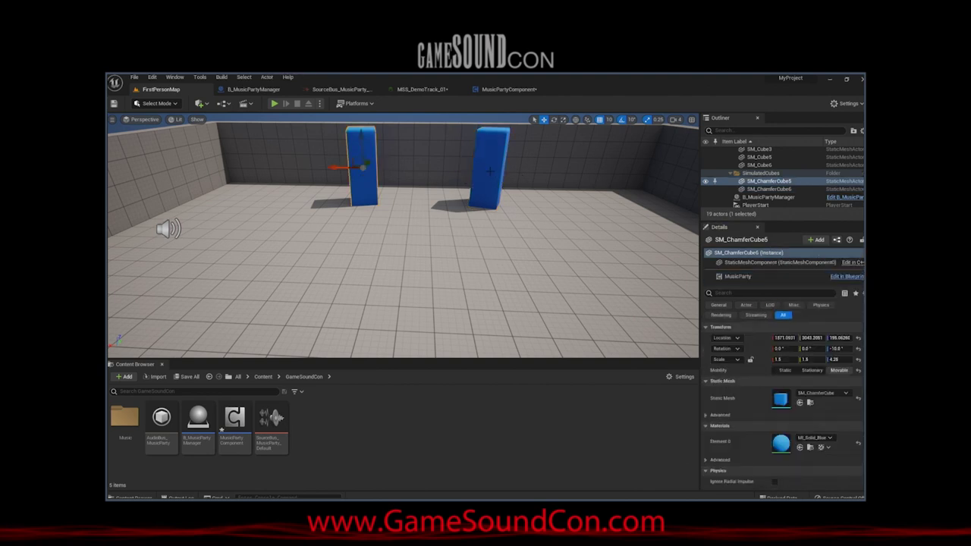
{"action": "left_click", "coordinate": [489, 170]}
{"action": "left_click", "coordinate": [755, 276]}
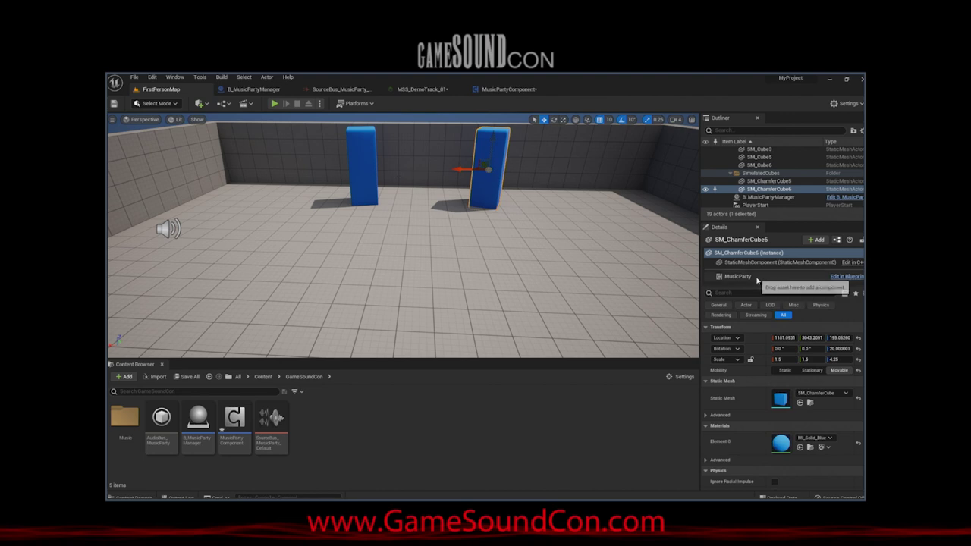
{"action": "left_click", "coordinate": [817, 330]}
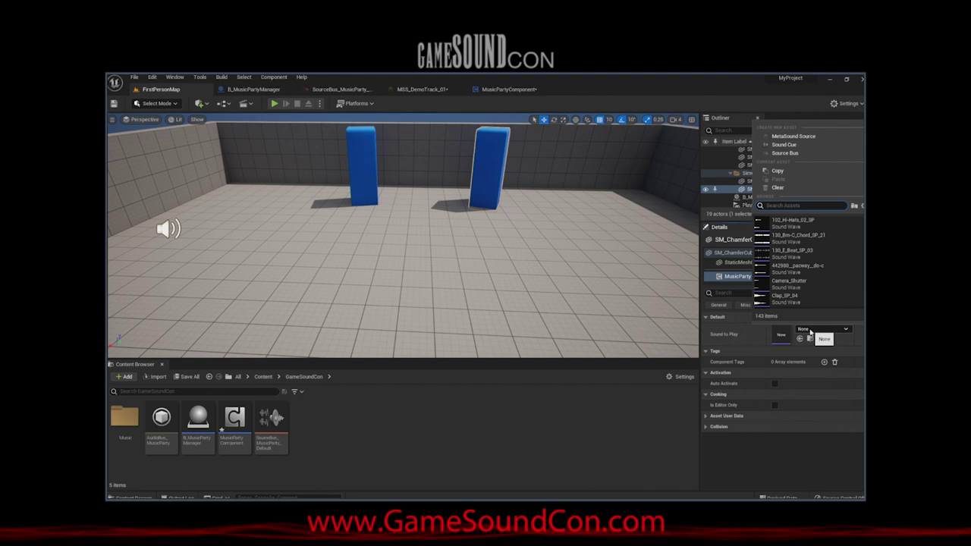
{"action": "left_click", "coordinate": [390, 436]}
{"action": "left_click", "coordinate": [363, 170]}
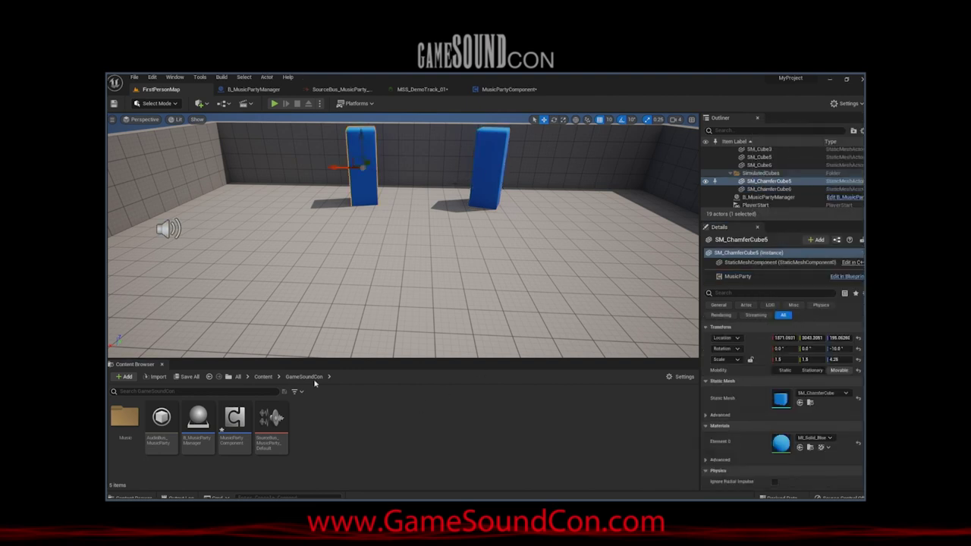
Set SoundToPlay's default value in MusicPartyComponent to SourceBus_MusicParty_Default, compile, and save the Blueprint
{"action": "double_click", "coordinate": [235, 418]}
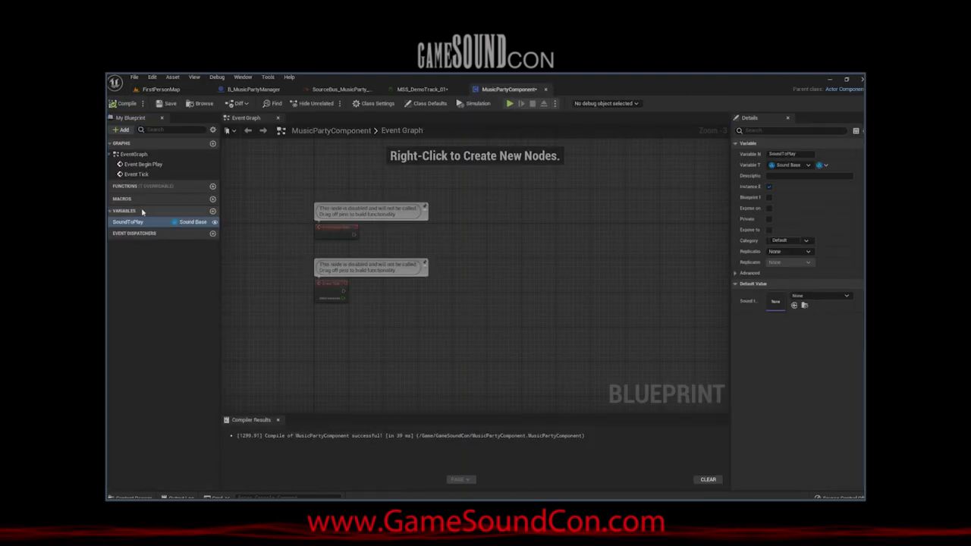
{"action": "left_click", "coordinate": [841, 297]}
{"action": "type", "text": "music"}
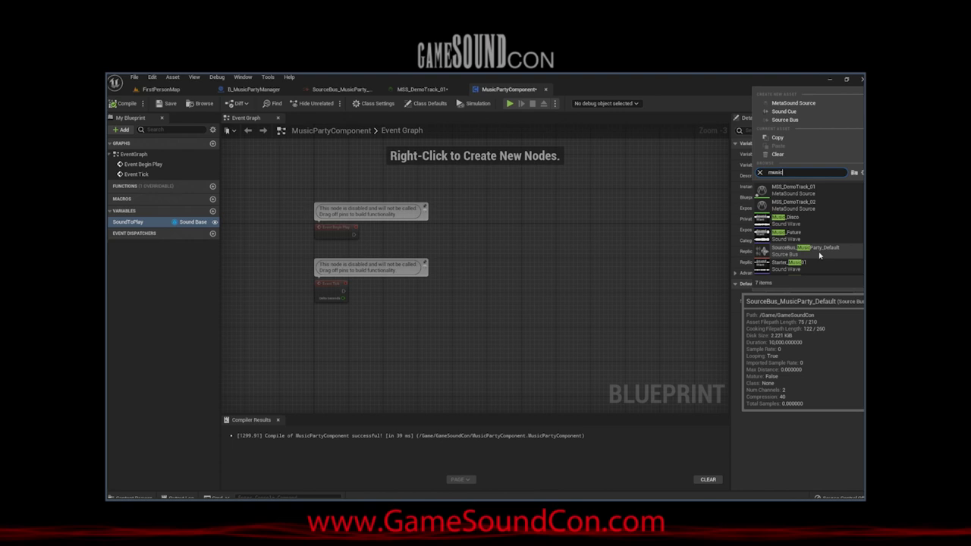
{"action": "left_click", "coordinate": [819, 256]}
{"action": "left_click", "coordinate": [123, 104]}
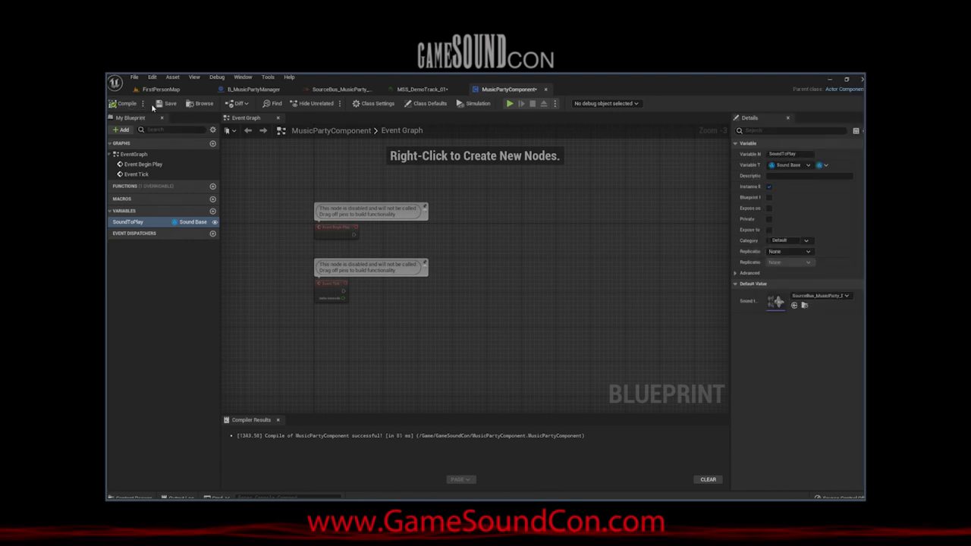
{"action": "left_click", "coordinate": [161, 104]}
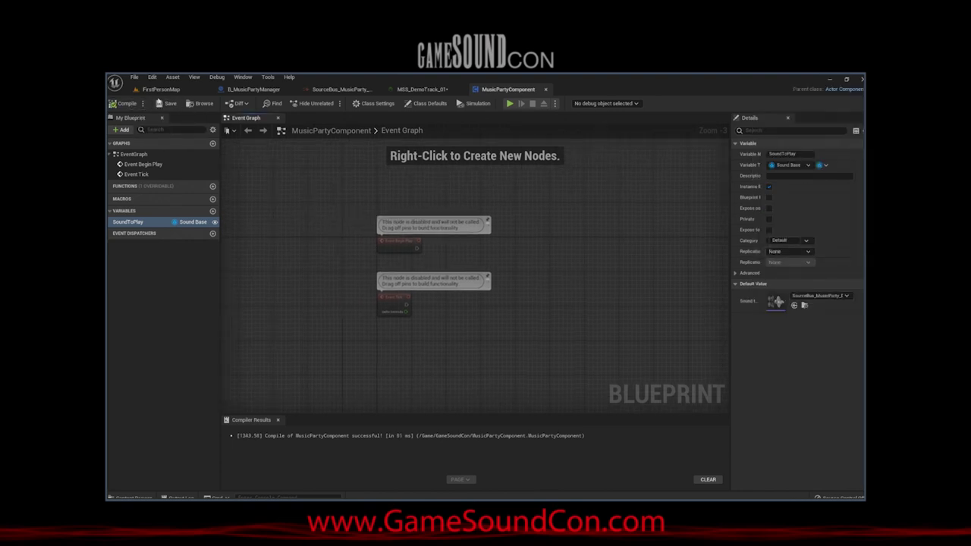
Check the Sound to Play value of the MusicParty component on SM_ChamferCube6 in FirstPersonMap
{"action": "left_click", "coordinate": [161, 88]}
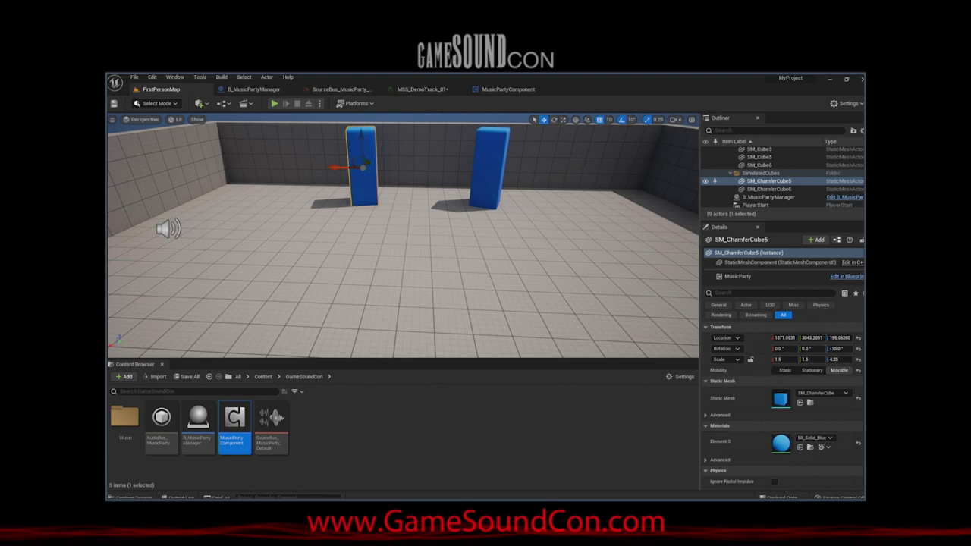
{"action": "left_click", "coordinate": [490, 171]}
{"action": "left_click", "coordinate": [747, 276]}
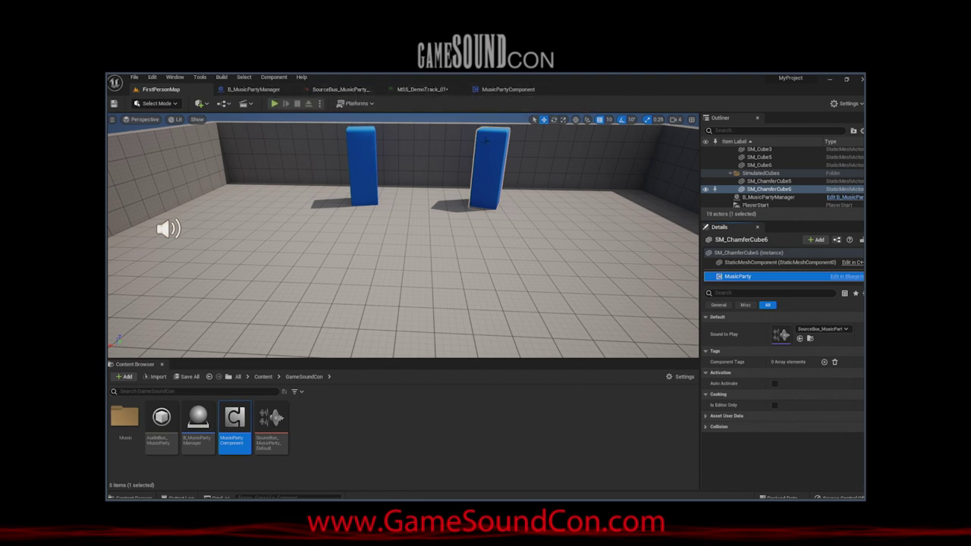
{"action": "left_click", "coordinate": [486, 154]}
Add an Audio component to SM_ChamferCube5
{"action": "left_click", "coordinate": [361, 157]}
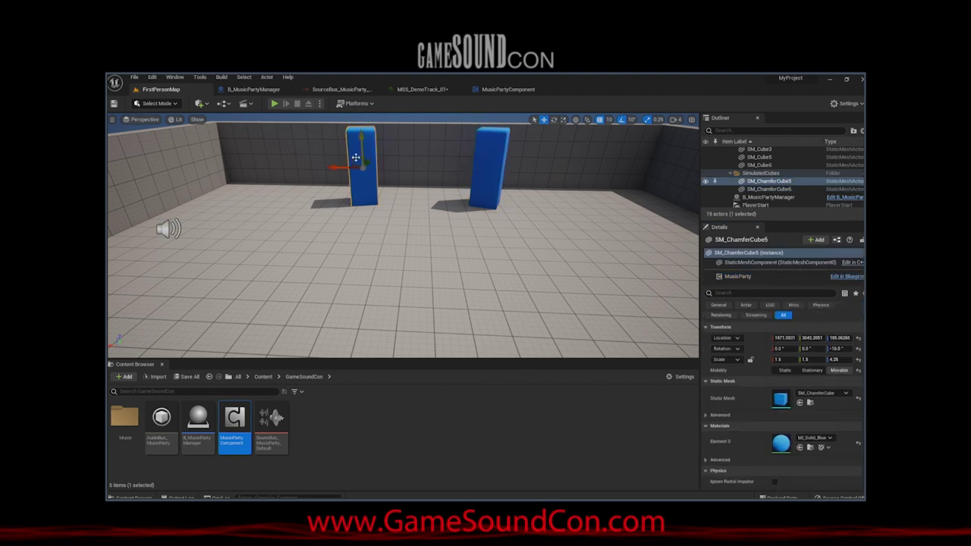
{"action": "right_click_drag", "start_coordinate": [409, 201], "coordinate": [397, 173]}
{"action": "key", "text": "w"}
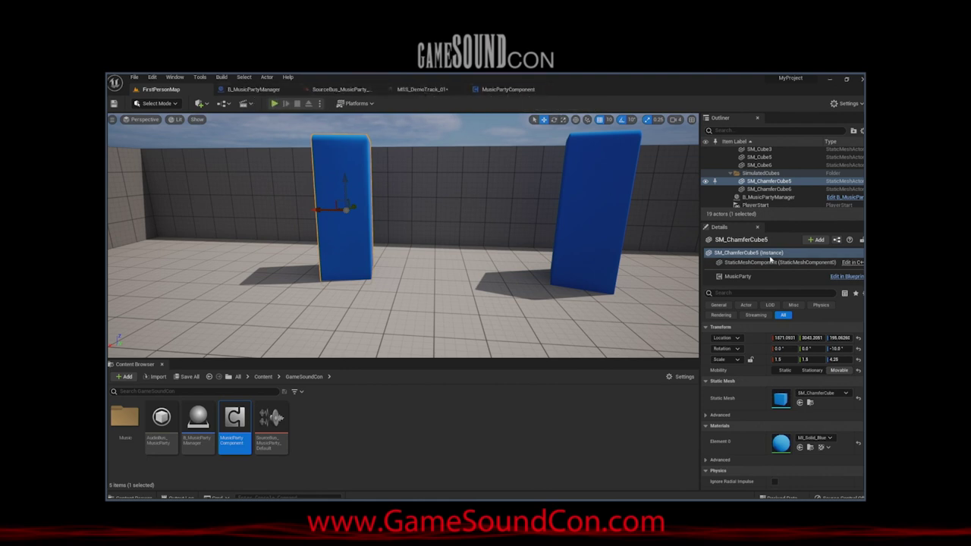
{"action": "left_click", "coordinate": [817, 240]}
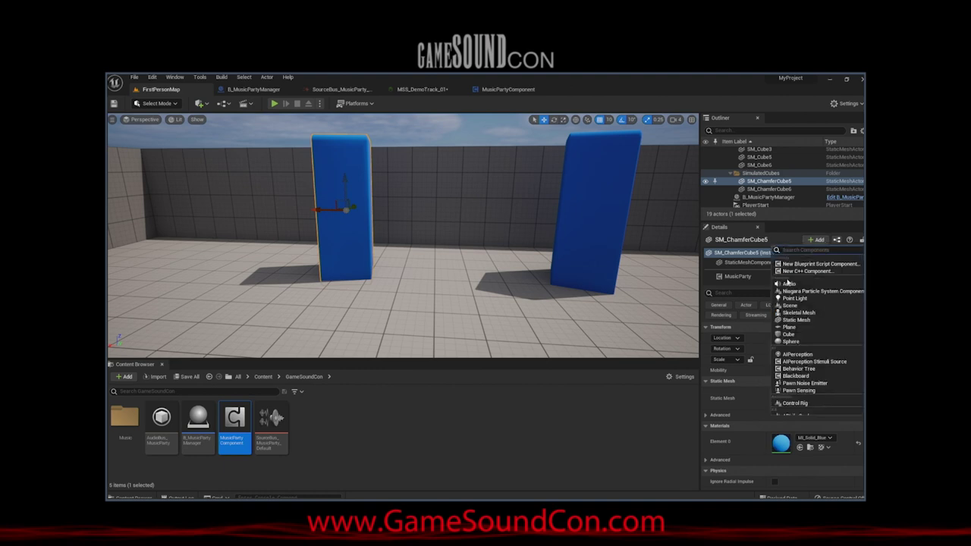
{"action": "left_click", "coordinate": [787, 282]}
Move SM_ChamferCube5's Audio component to the lower front of the cube, to a relative location of about Y -81.1, Z -11.8
{"action": "mouse_move", "coordinate": [528, 268]}
{"action": "right_mouse_down"}
{"action": "mouse_move", "coordinate": [478, 268]}
{"action": "mouse_move", "coordinate": [528, 268]}
{"action": "right_mouse_up"}
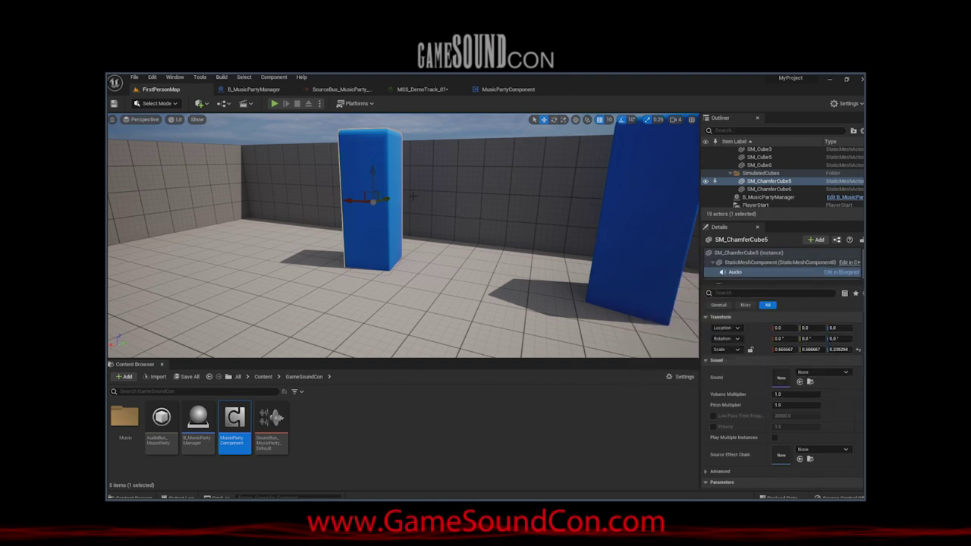
{"action": "key", "text": "w"}
{"action": "right_click_drag", "start_coordinate": [414, 196], "coordinate": [406, 266]}
{"action": "key", "text": "s"}
{"action": "left_click_drag", "start_coordinate": [400, 258], "coordinate": [338, 243]}
{"action": "key", "text": "a"}
{"action": "right_click_drag", "start_coordinate": [384, 242], "coordinate": [460, 157]}
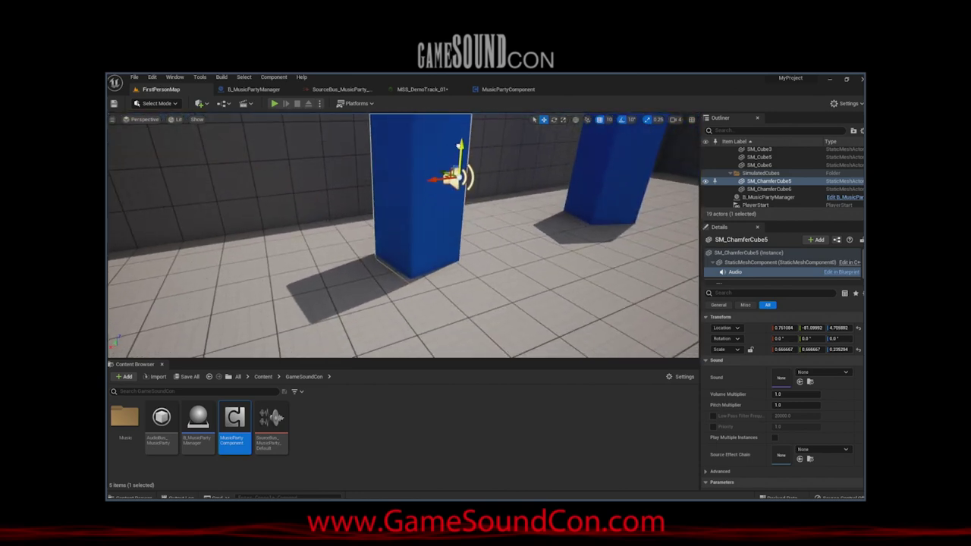
{"action": "left_click_drag", "start_coordinate": [459, 167], "coordinate": [458, 191]}
Copy the location of SM_ChamferCube5's Audio component, add an Audio component to SM_ChamferCube6, and paste the location onto it
{"action": "key", "text": "s"}
{"action": "key", "text": "d"}
{"action": "right_click_drag", "start_coordinate": [516, 201], "coordinate": [297, 215]}
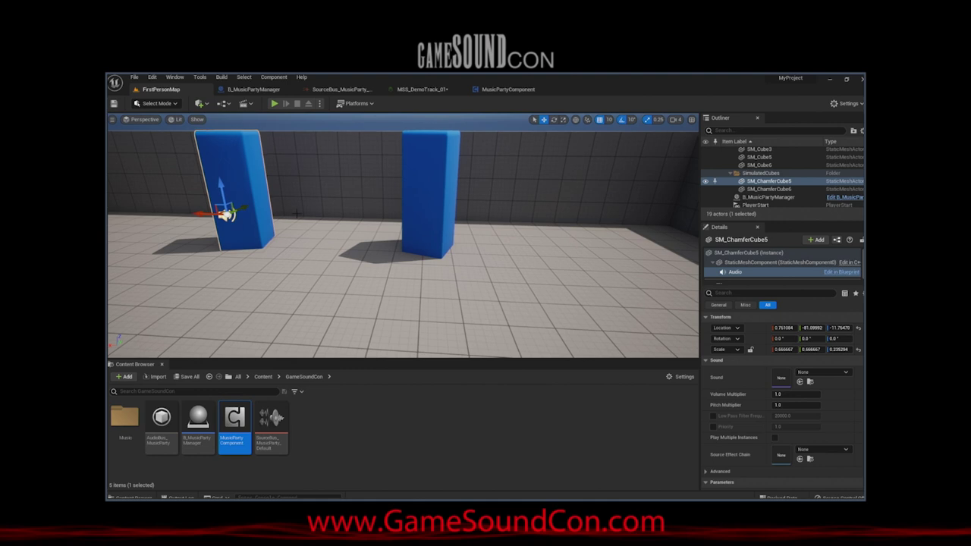
{"action": "right_click", "coordinate": [754, 330]}
{"action": "left_click", "coordinate": [769, 334]}
{"action": "left_click", "coordinate": [436, 228]}
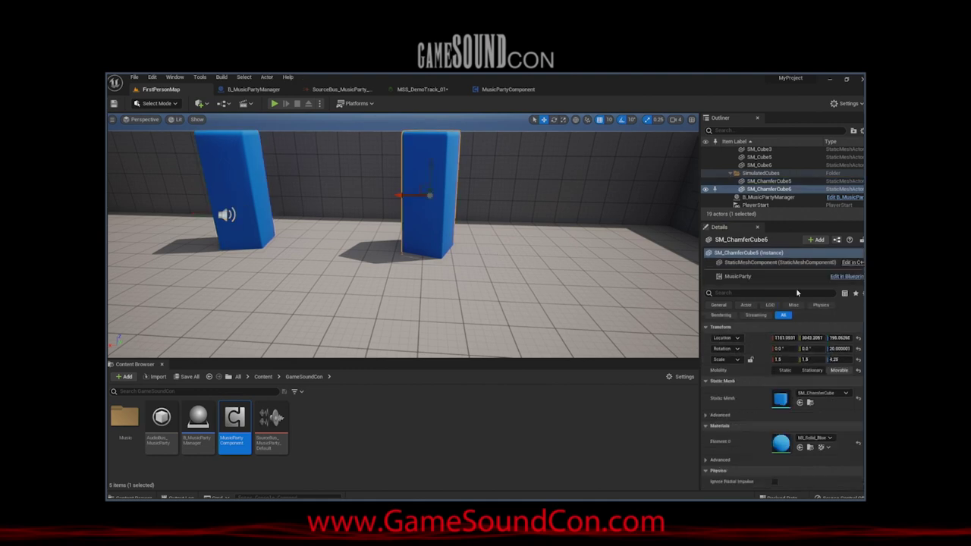
{"action": "left_click", "coordinate": [817, 239]}
{"action": "left_click", "coordinate": [806, 286]}
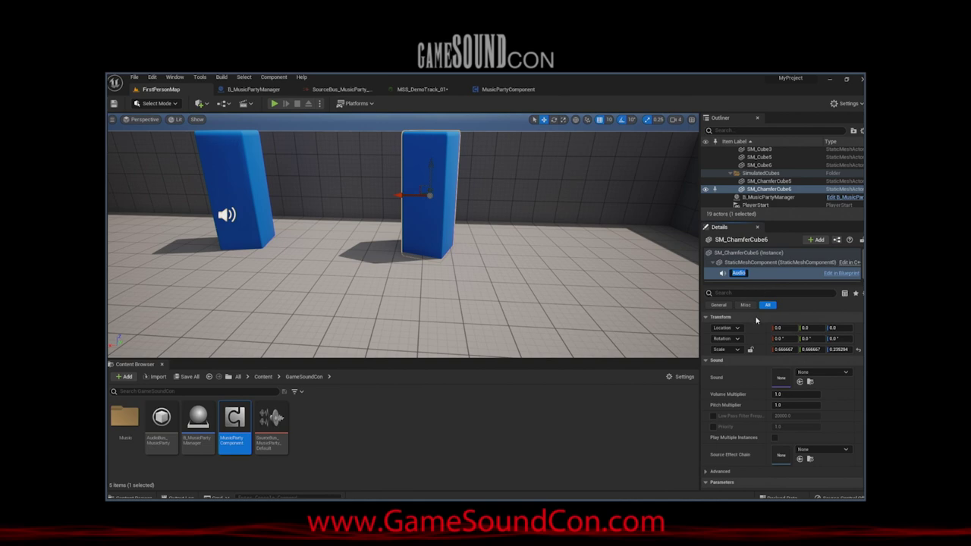
{"action": "left_click", "coordinate": [755, 330], "text": "shift"}
Review the audio placement on both cubes and examine SM_ChamferCube6's component list and the MusicPartyComponent graph
{"action": "key", "text": "d"}
{"action": "right_click_drag", "start_coordinate": [471, 230], "coordinate": [500, 227]}
{"action": "key", "text": "a"}
{"action": "key", "text": "a"}
{"action": "key", "text": "d"}
{"action": "key", "text": "s"}
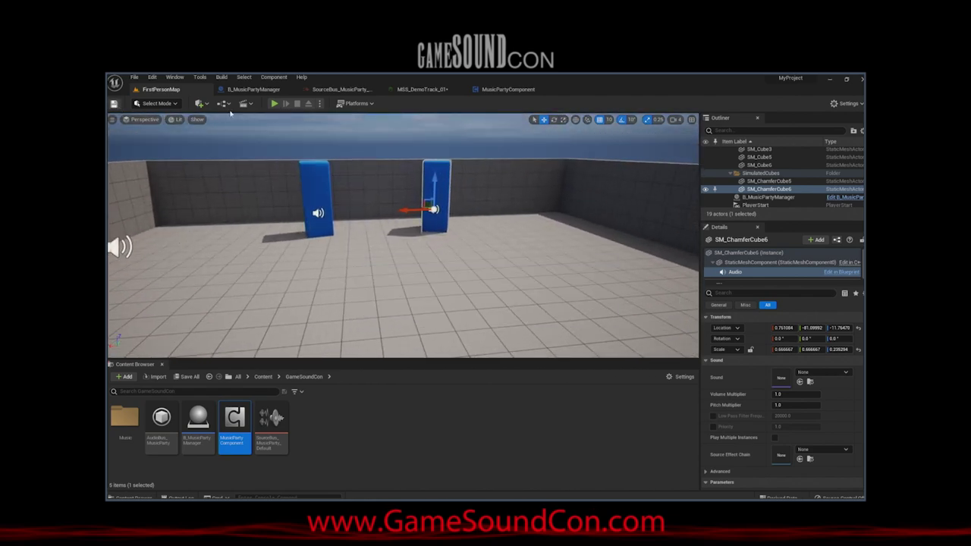
{"action": "left_click", "coordinate": [503, 89]}
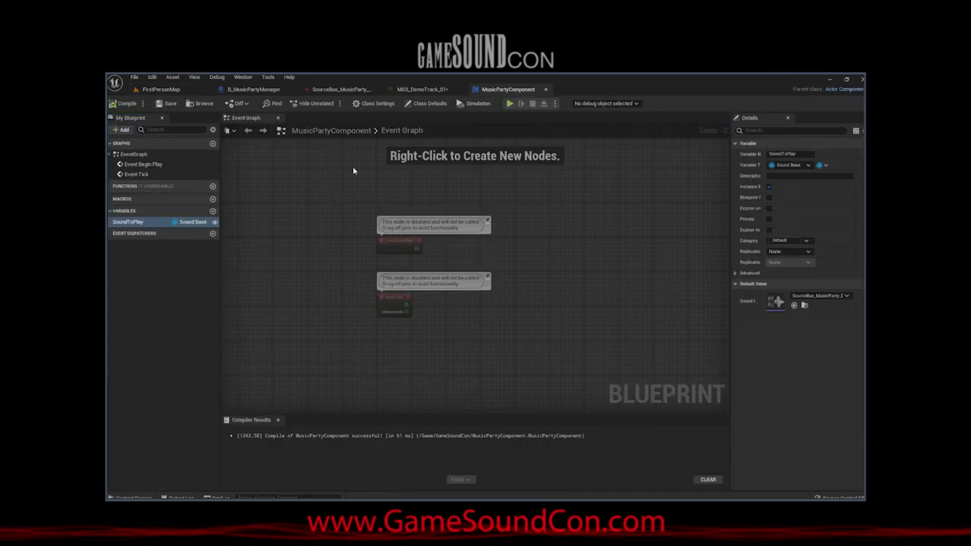
{"action": "left_click", "coordinate": [153, 89]}
{"action": "scroll", "coordinate": [772, 272], "scroll_direction": "down", "scroll_amount": 1}
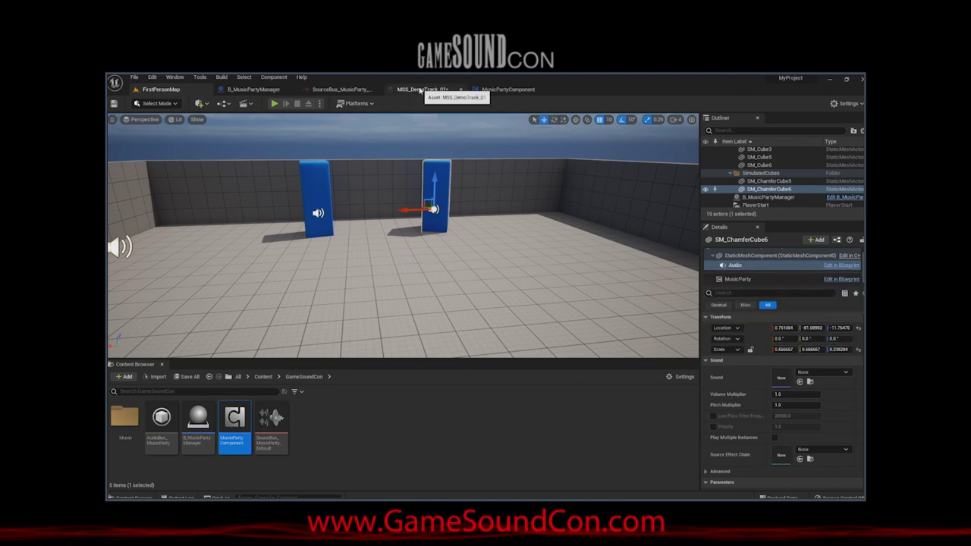
Delete the Event Tick node from the MusicPartyComponent event graph and compile the Blueprint
{"action": "left_click", "coordinate": [489, 89]}
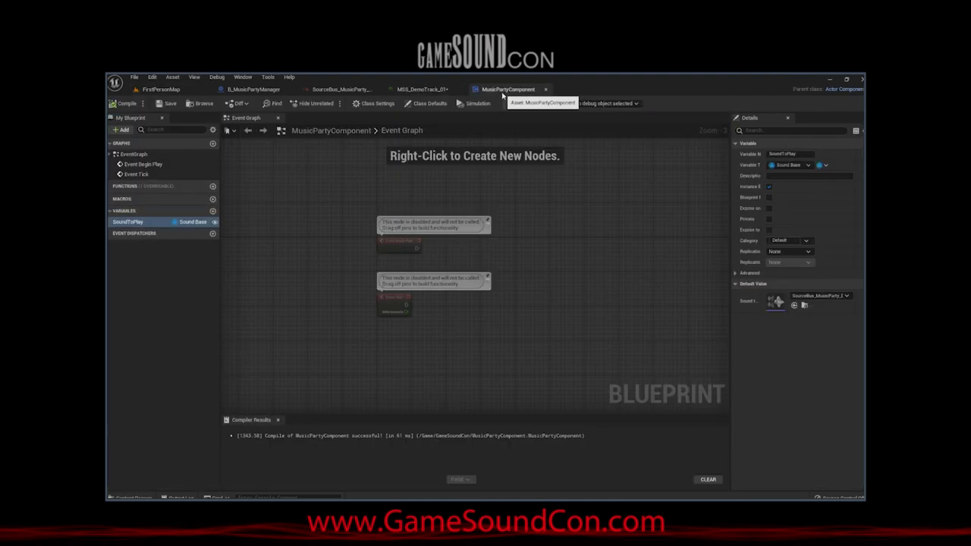
{"action": "left_click_drag", "start_coordinate": [402, 319], "coordinate": [414, 323]}
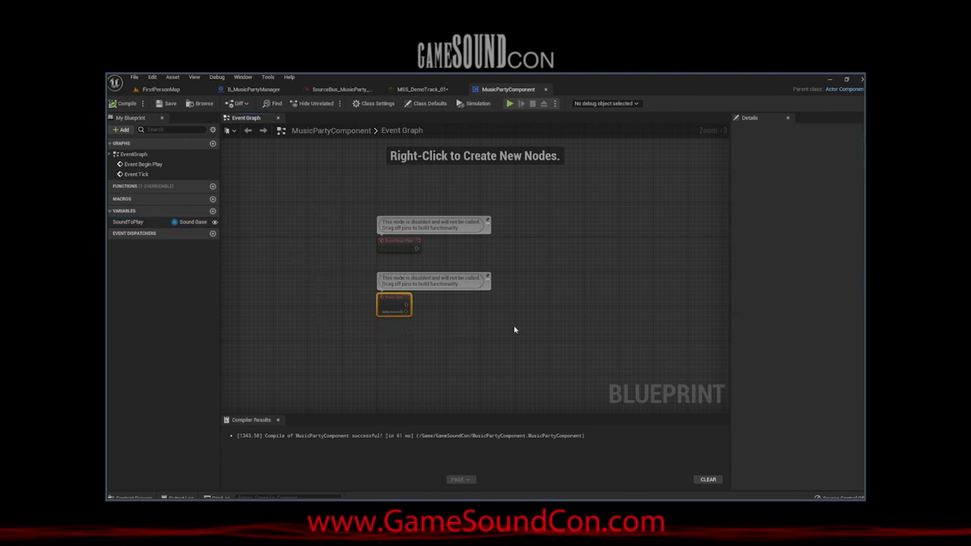
{"action": "key", "text": "Delete"}
{"action": "scroll", "coordinate": [421, 271], "scroll_direction": "up", "scroll_amount": 3}
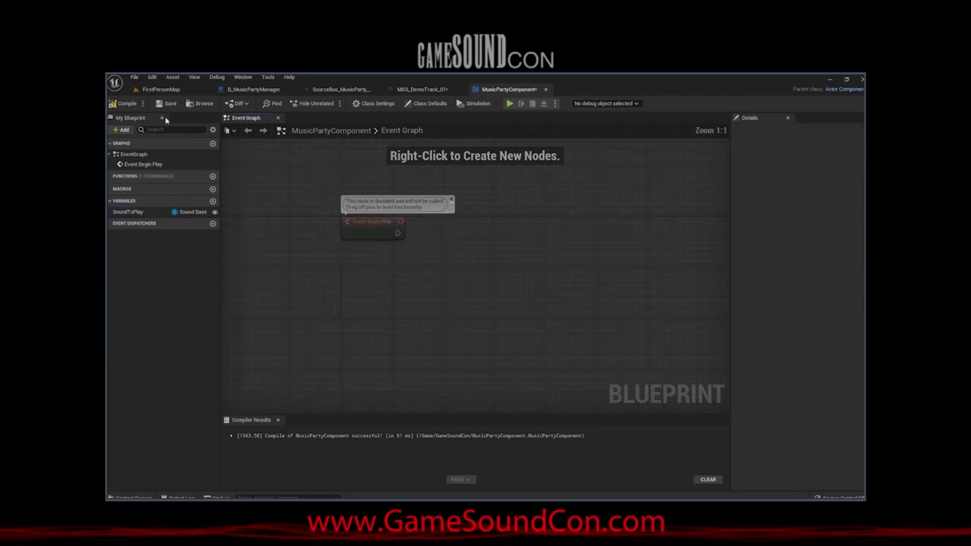
{"action": "left_click", "coordinate": [123, 103]}
Add a Get Owner node below Event Begin Play in the MusicPartyComponent graph
{"action": "right_click", "coordinate": [393, 268]}
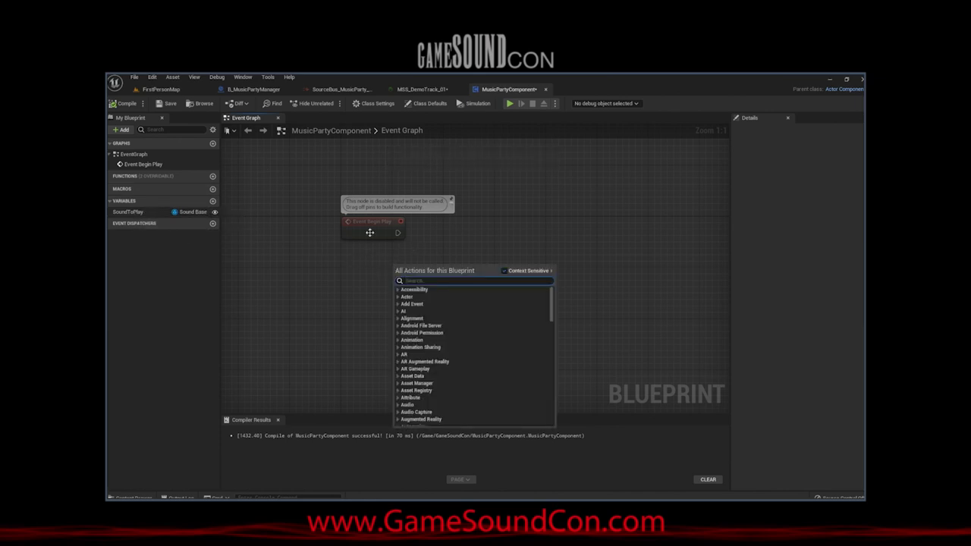
{"action": "left_click", "coordinate": [367, 273]}
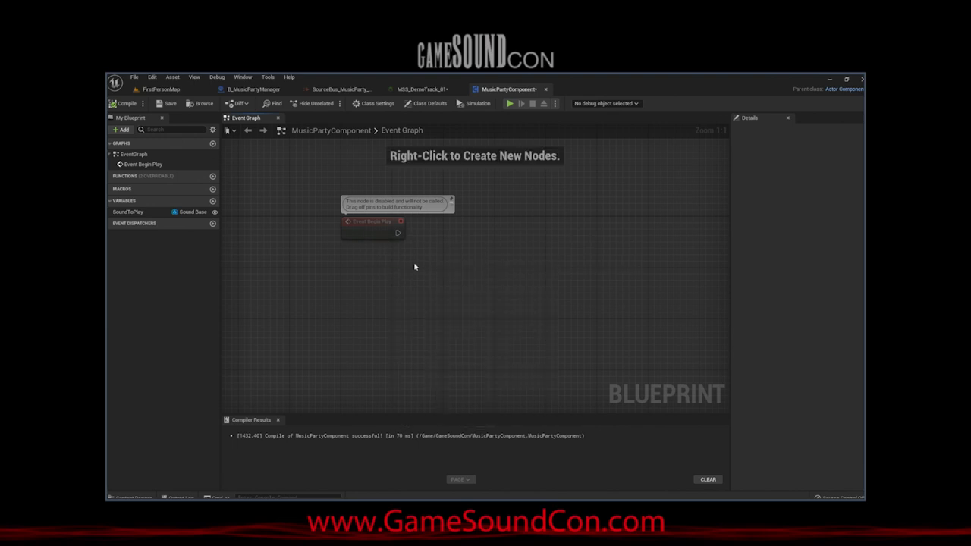
{"action": "right_click", "coordinate": [414, 267]}
{"action": "type", "text": "get owner"}
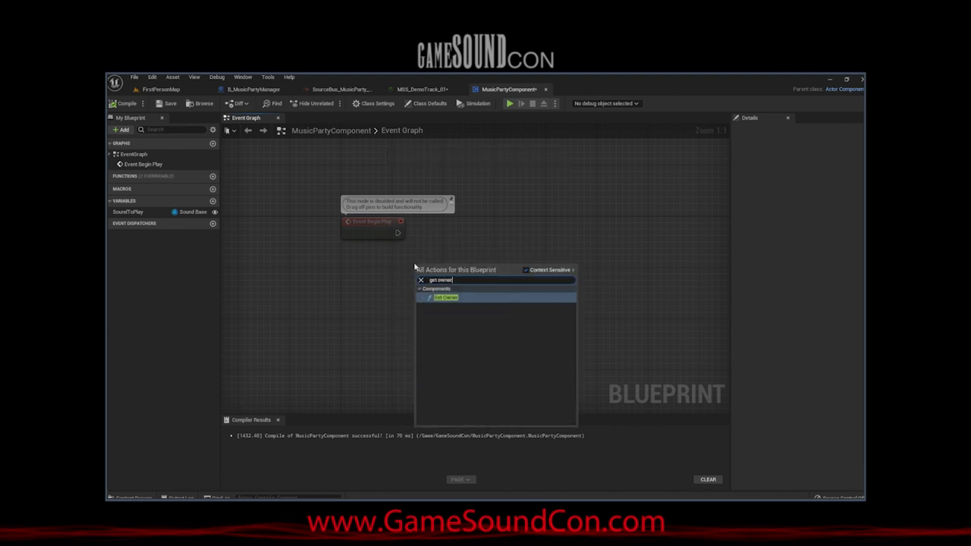
{"action": "key", "text": "Return"}
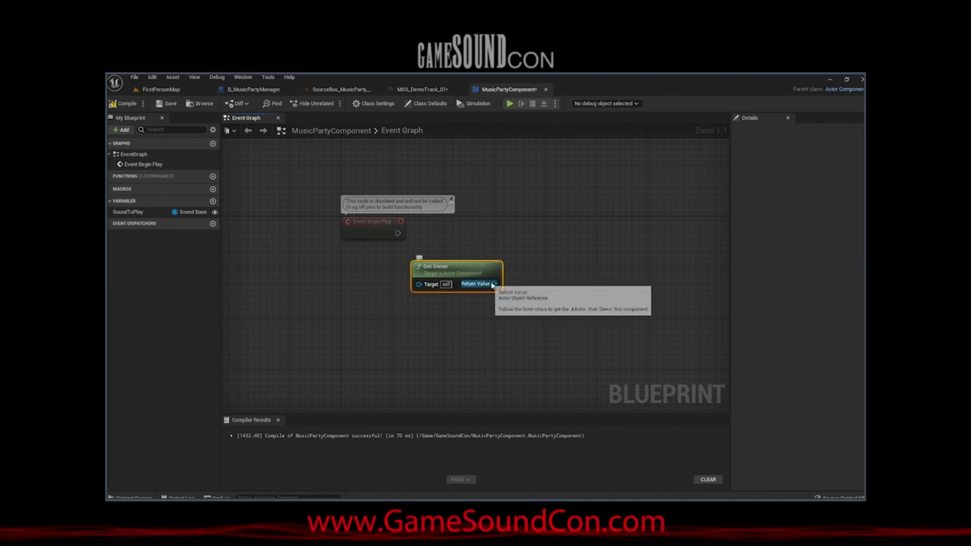
Add a Get Component by Class node from Get Owner's return value, with Component Class set to Audio Component
{"action": "left_click_drag", "start_coordinate": [492, 284], "coordinate": [540, 277]}
{"action": "type", "text": "get component b"}
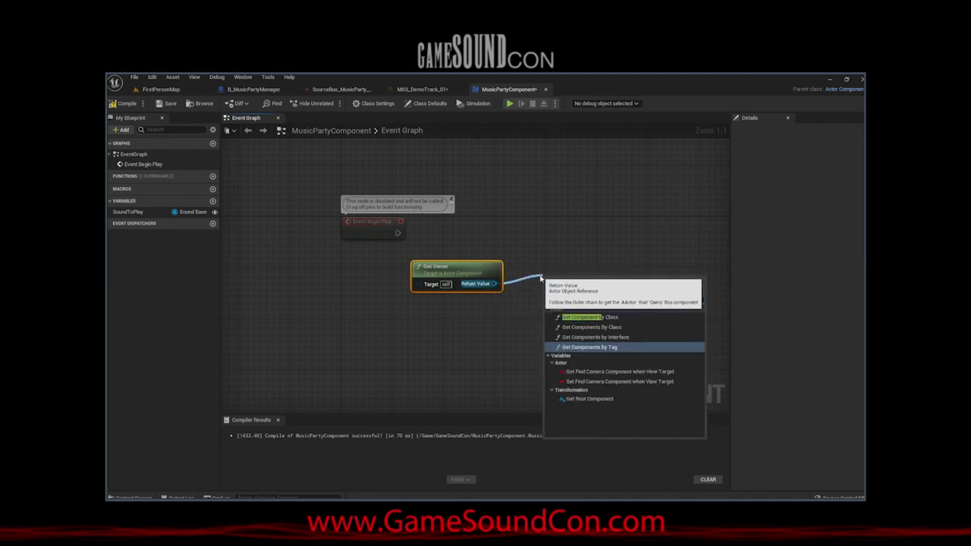
{"action": "type", "text": "y cla"}
{"action": "key", "text": "Return"}
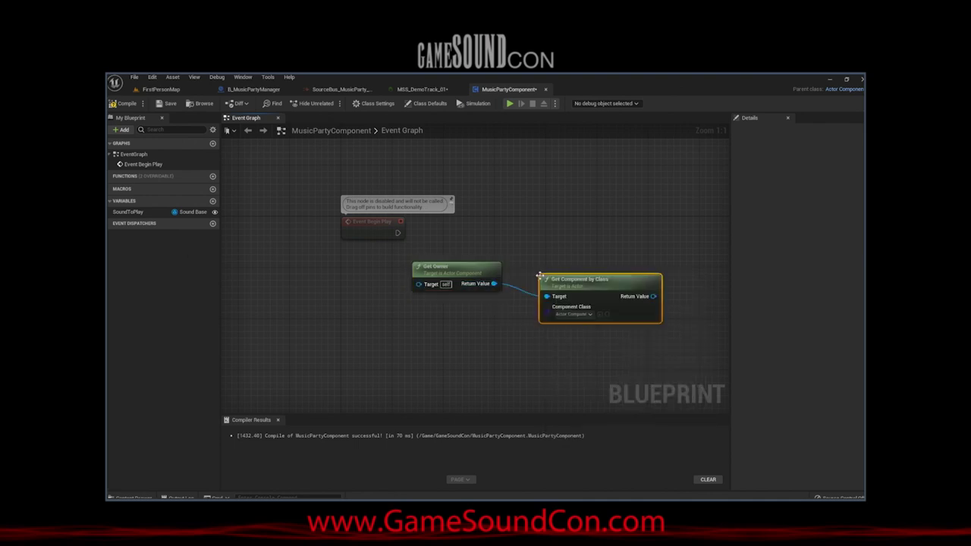
{"action": "left_click_drag", "start_coordinate": [541, 279], "coordinate": [508, 266]}
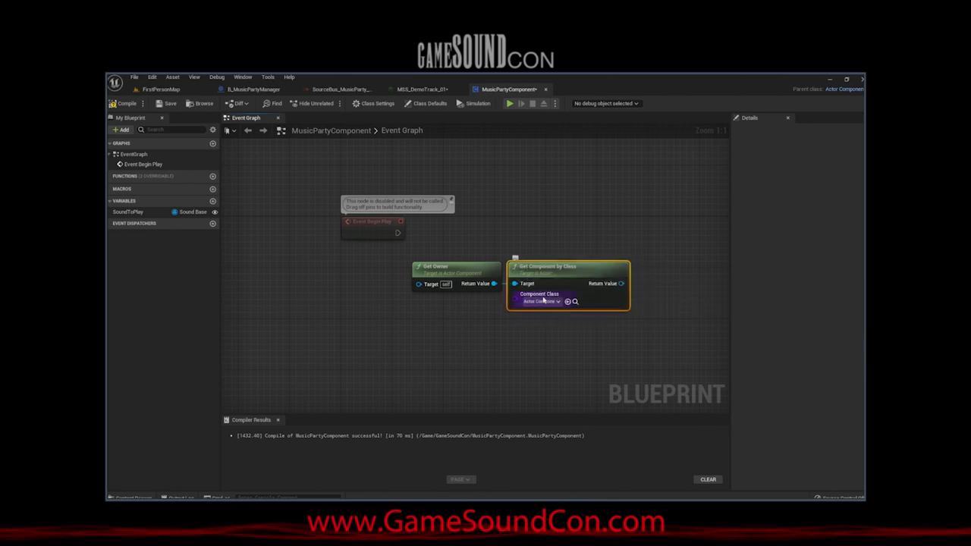
{"action": "left_click", "coordinate": [539, 302]}
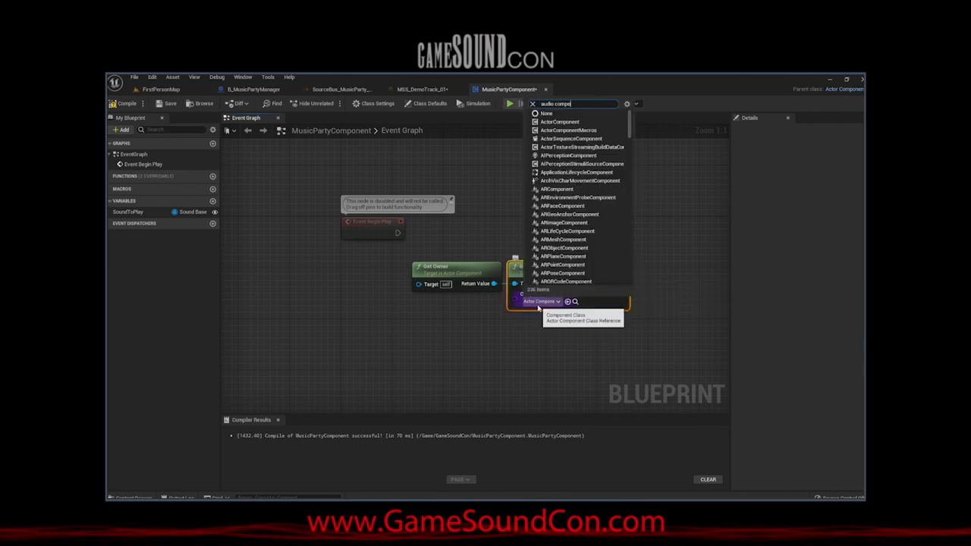
{"action": "left_click", "coordinate": [562, 341]}
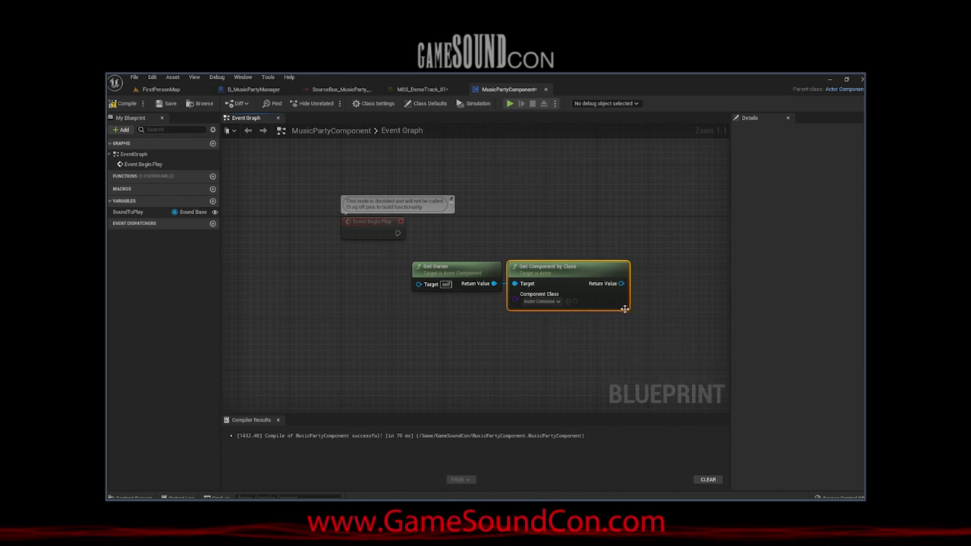
Promote the return value of Get Component by Class to a variable named AudioComponent
{"action": "right_click_drag", "start_coordinate": [618, 292], "coordinate": [415, 286]}
{"action": "right_click", "coordinate": [416, 283]}
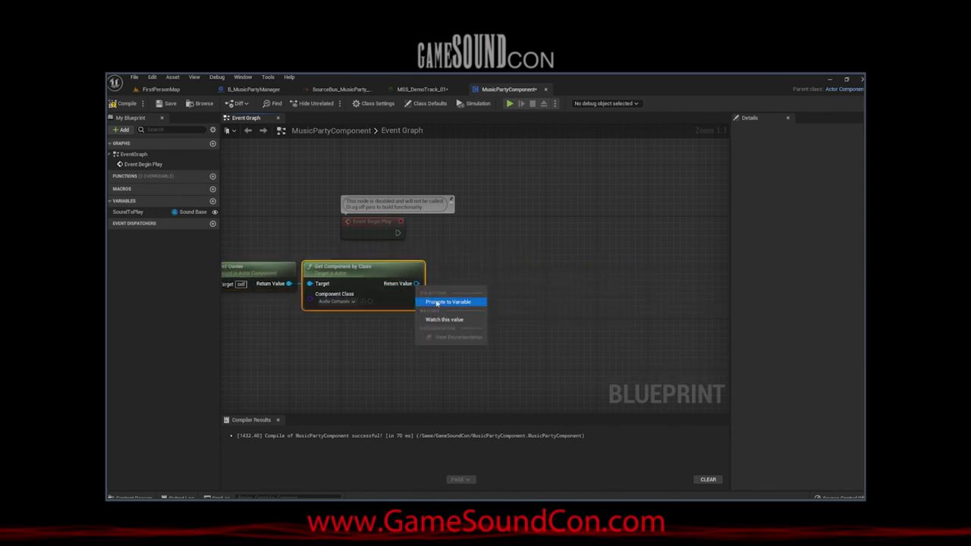
{"action": "left_click", "coordinate": [446, 302]}
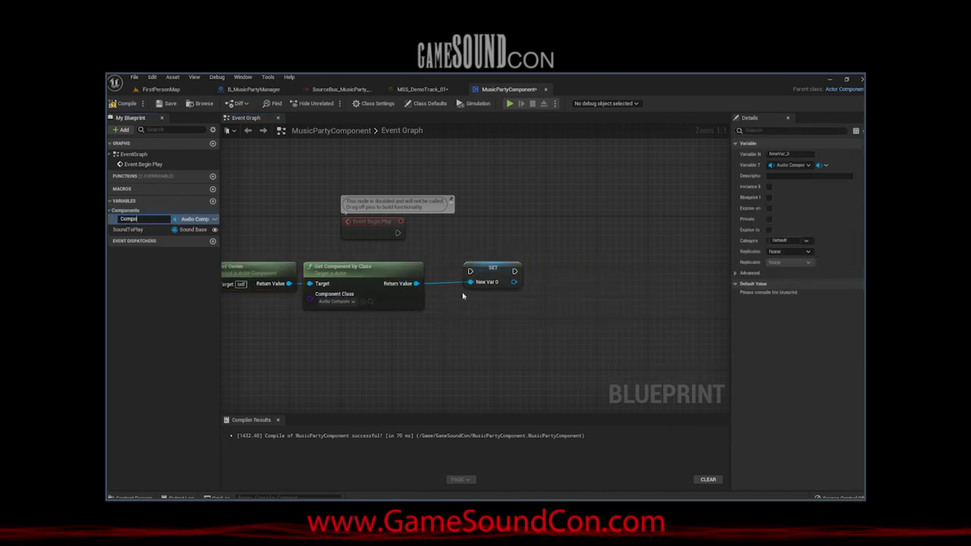
{"action": "type", "text": "io"}
{"action": "key", "text": "Return"}
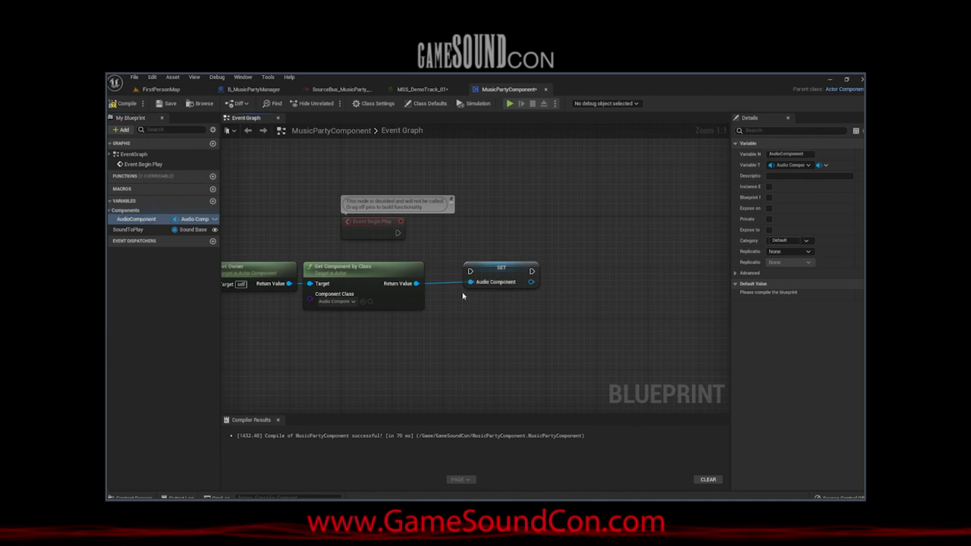
Connect Event Begin Play to the AudioComponent SET node and align that node beside the event
{"action": "left_click_drag", "start_coordinate": [471, 272], "coordinate": [397, 233]}
{"action": "left_click_drag", "start_coordinate": [500, 273], "coordinate": [481, 234]}
{"action": "left_click", "coordinate": [507, 222]}
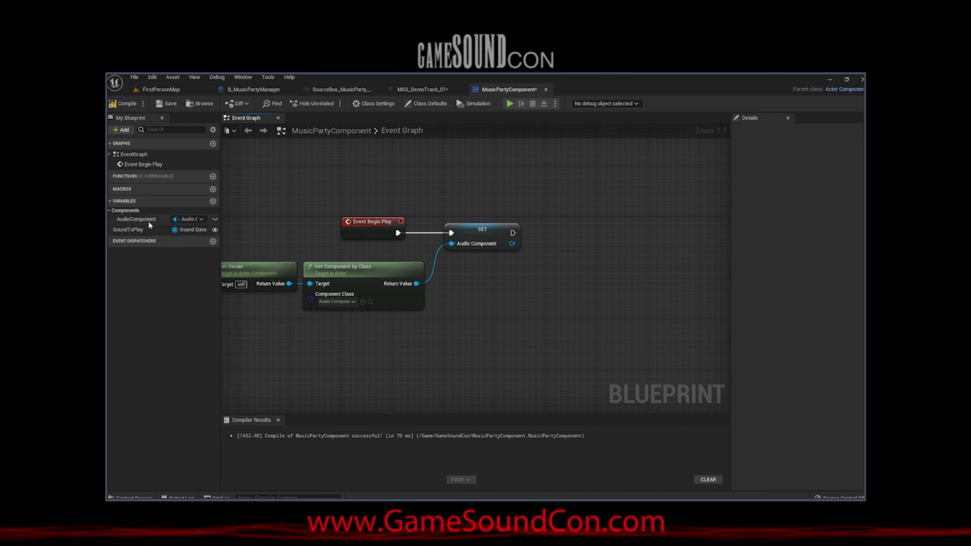
Place a getter for the AudioComponent variable beside the SET node
{"action": "left_click_drag", "start_coordinate": [150, 221], "coordinate": [543, 243], "text": "ctrl"}
{"action": "right_click", "coordinate": [560, 244]}
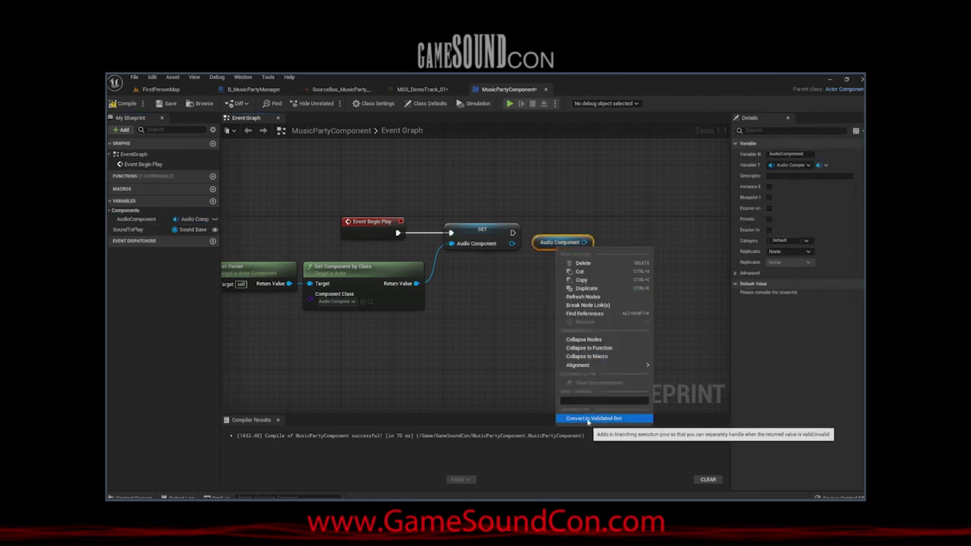
{"action": "left_click", "coordinate": [518, 297]}
{"action": "right_click", "coordinate": [537, 245]}
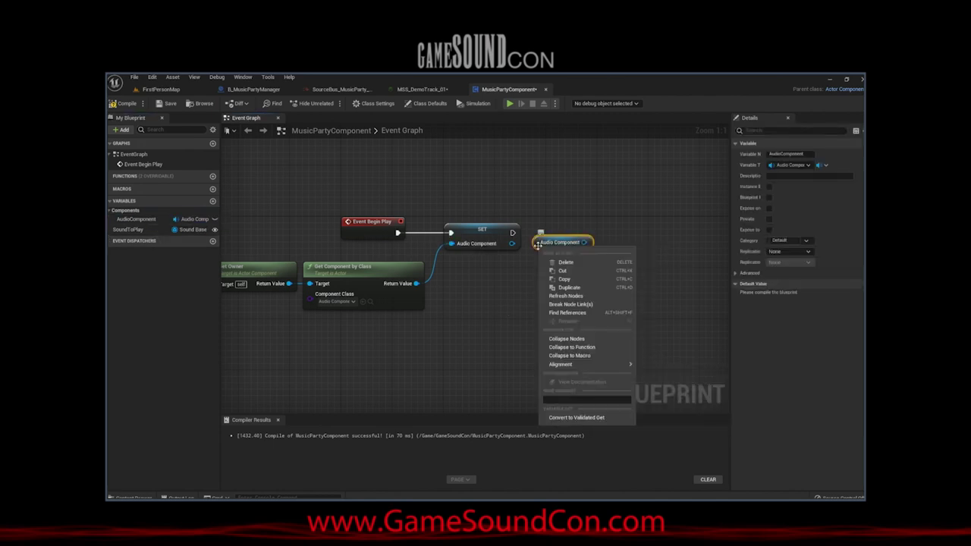
{"action": "left_click", "coordinate": [554, 227]}
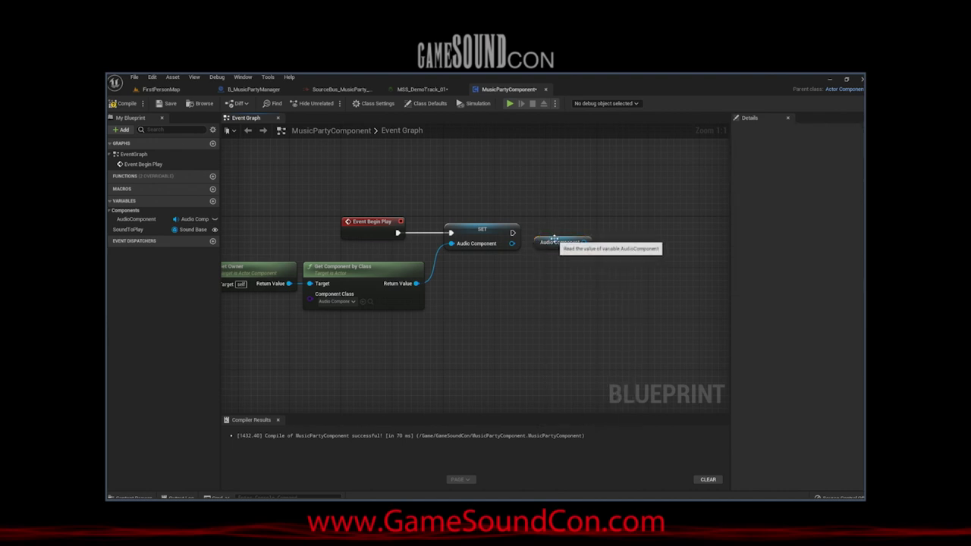
Try an Is Valid node wired from the Audio Component getter below the SET node
{"action": "left_click_drag", "start_coordinate": [578, 243], "coordinate": [513, 311]}
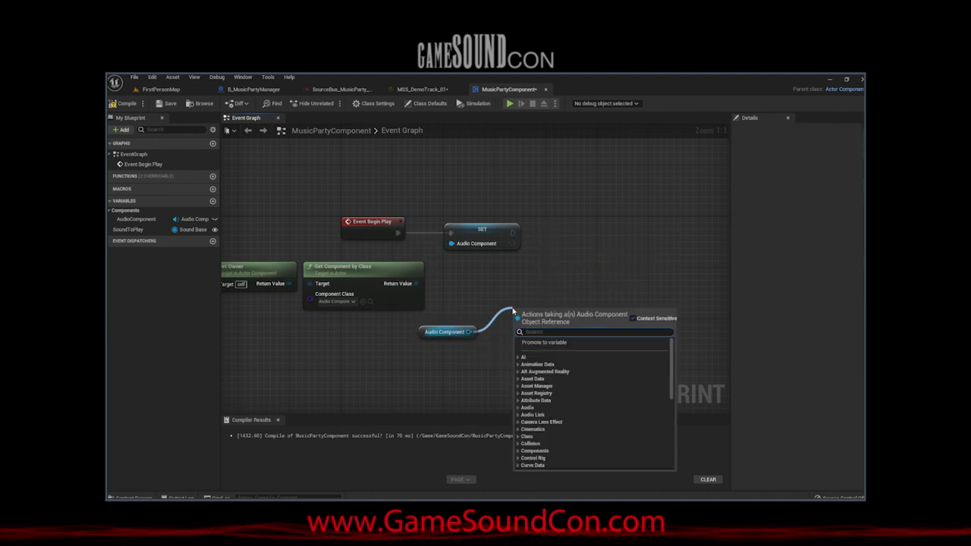
{"action": "type", "text": "is valid"}
{"action": "key", "text": "Return"}
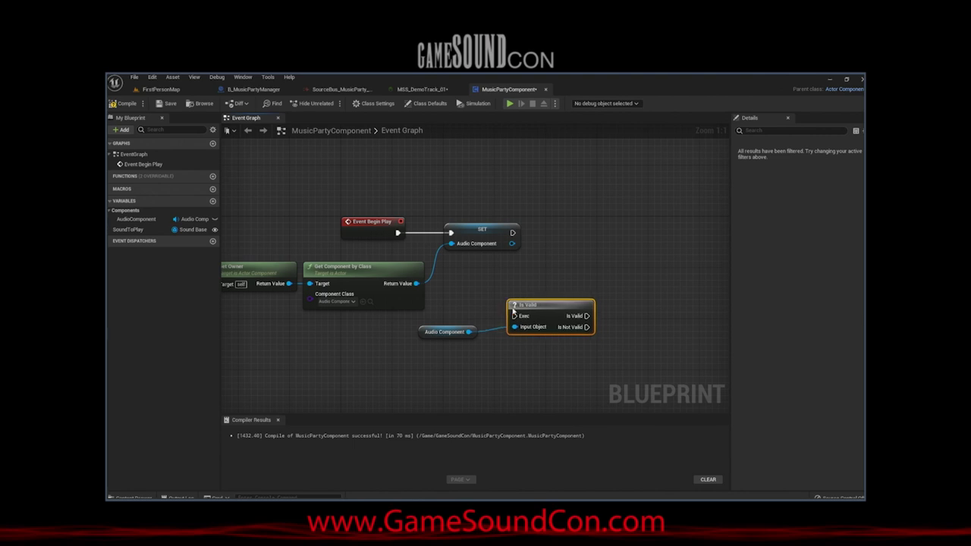
{"action": "left_click_drag", "start_coordinate": [532, 311], "coordinate": [579, 348]}
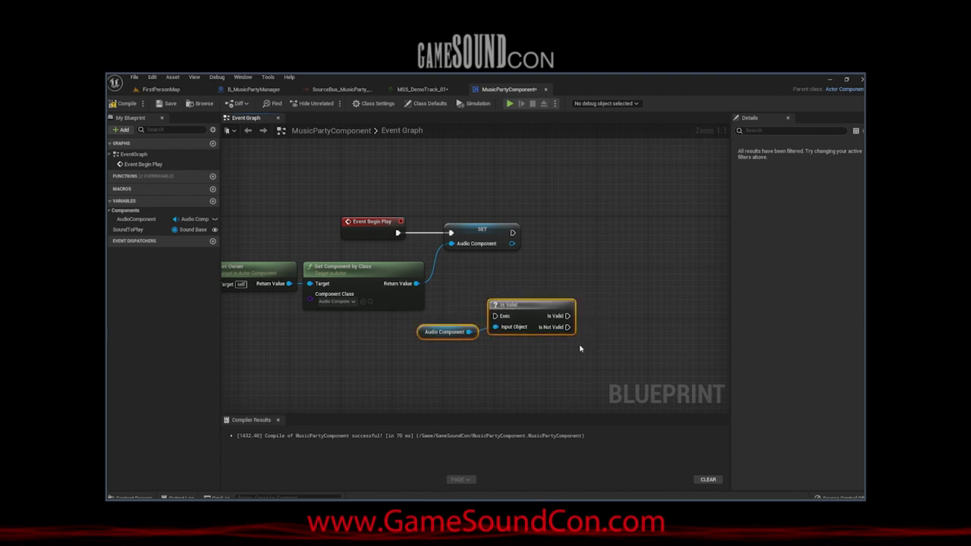
{"action": "left_click_drag", "start_coordinate": [508, 346], "coordinate": [613, 291]}
{"action": "left_click", "coordinate": [542, 288]}
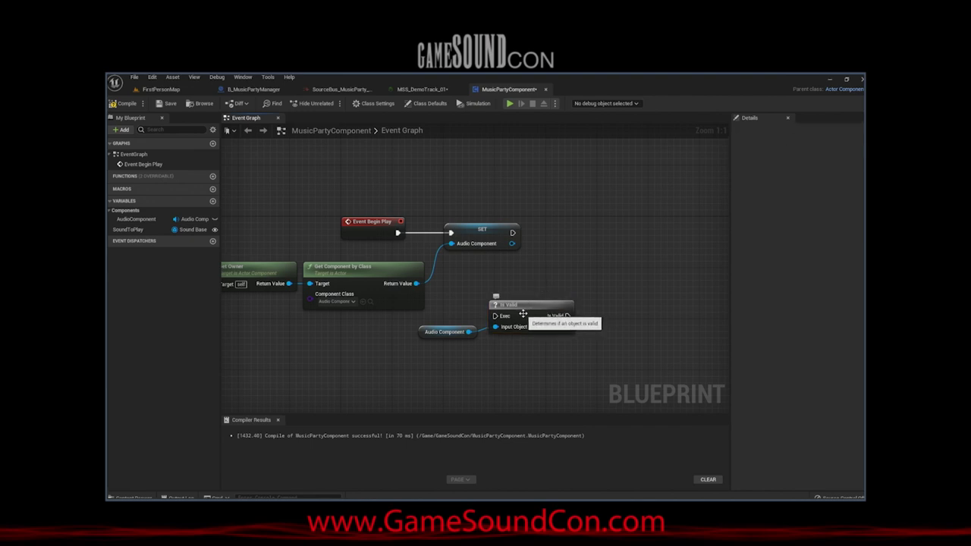
{"action": "left_click", "coordinate": [523, 313]}
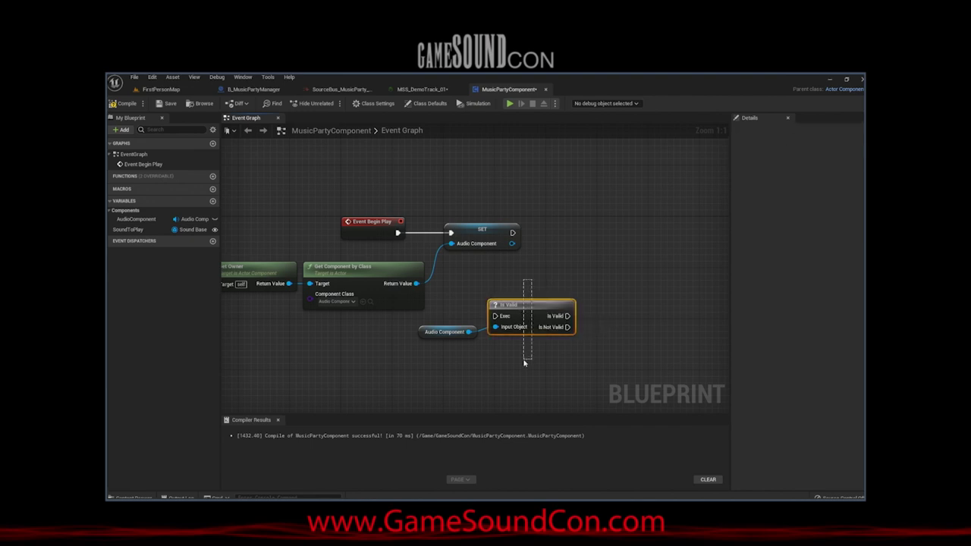
Convert the Audio Component getter to a validated get and connect it after the SET node
{"action": "right_click", "coordinate": [464, 332]}
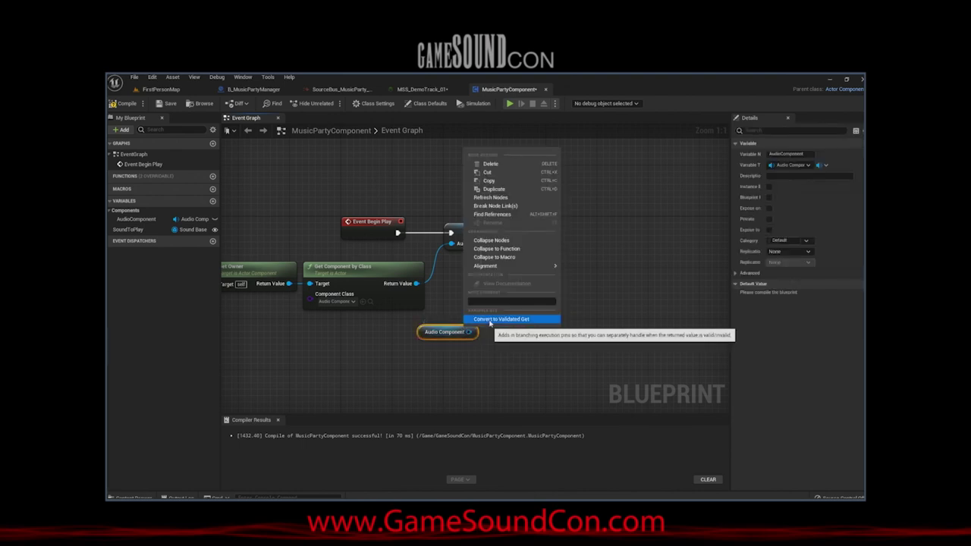
{"action": "left_click", "coordinate": [490, 319]}
{"action": "left_click_drag", "start_coordinate": [446, 336], "coordinate": [514, 238]}
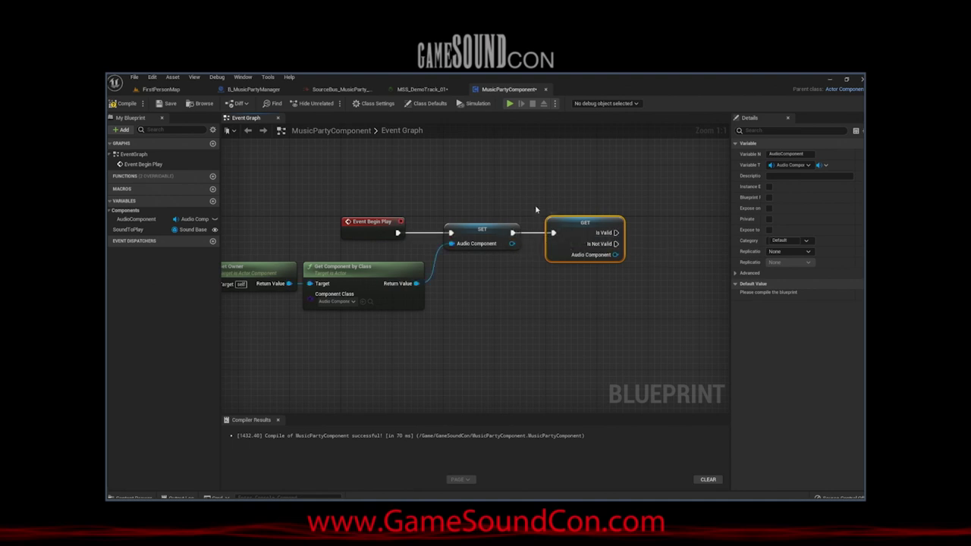
{"action": "left_click", "coordinate": [535, 209]}
Add a Set Sound node from the validated getter's Audio Component output
{"action": "right_click_drag", "start_coordinate": [535, 208], "coordinate": [397, 214]}
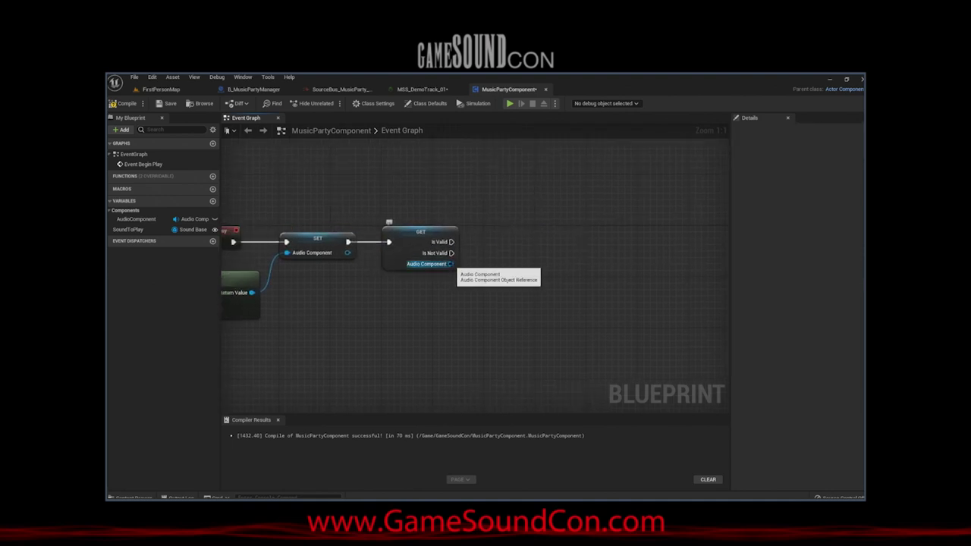
{"action": "left_click_drag", "start_coordinate": [451, 264], "coordinate": [501, 263]}
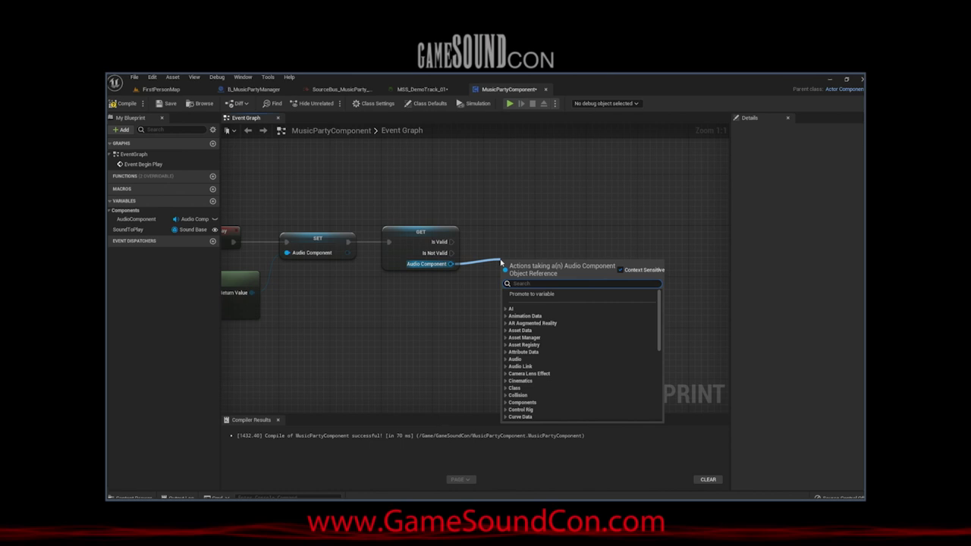
{"action": "type", "text": "set sound"}
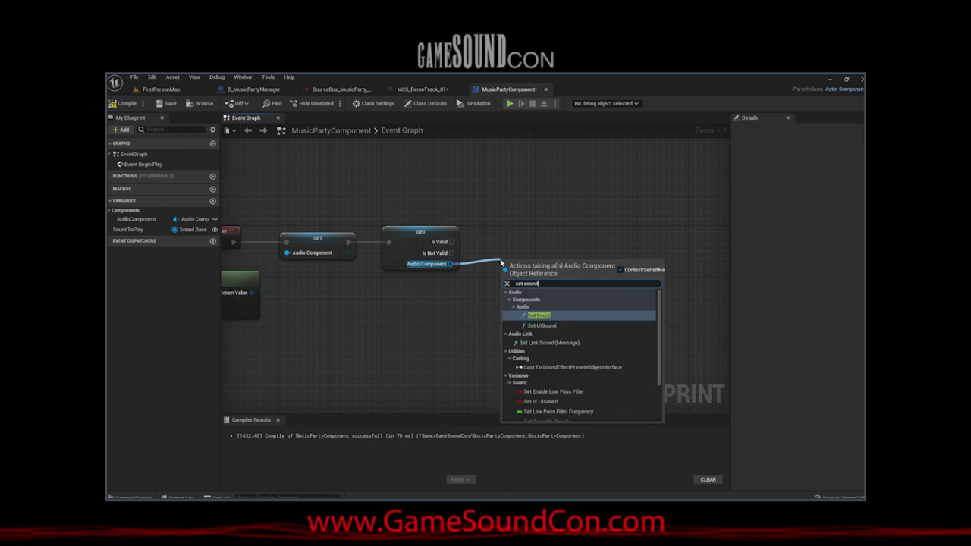
{"action": "key", "text": "Return"}
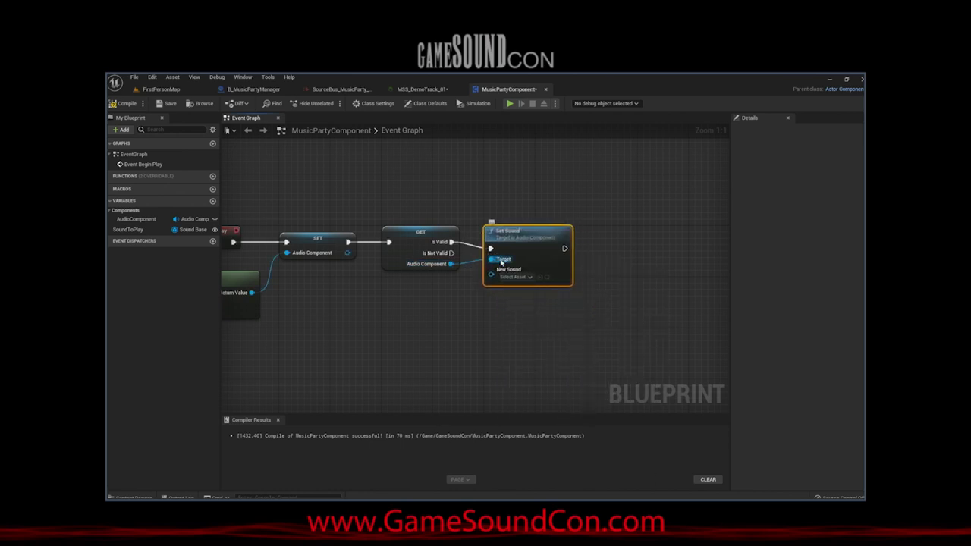
Wire the SoundToPlay variable into Set Sound's New Sound input and tuck its getter below the GET node
{"action": "left_click_drag", "start_coordinate": [135, 231], "coordinate": [491, 266], "text": "ctrl"}
{"action": "left_click_drag", "start_coordinate": [436, 296], "coordinate": [430, 291]}
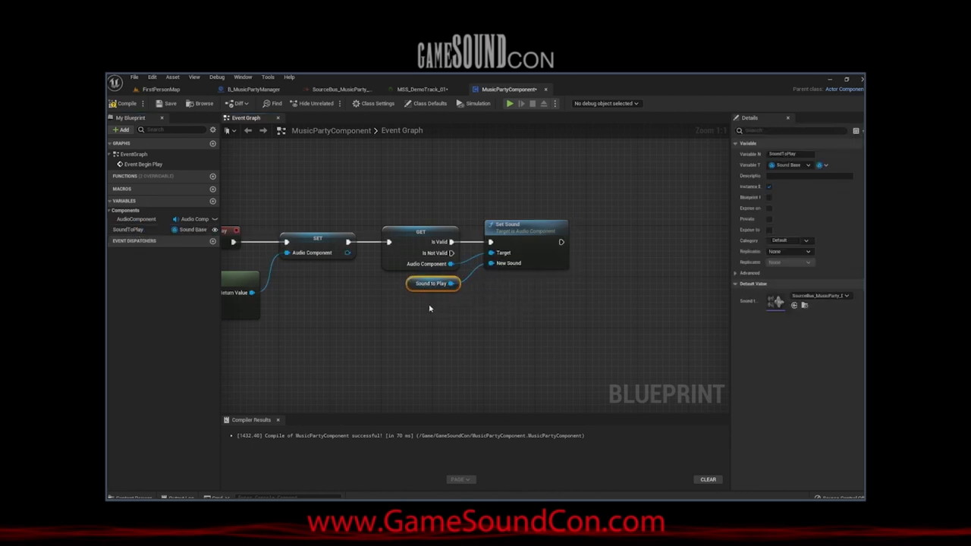
{"action": "left_click", "coordinate": [431, 308]}
Add a Play node targeting the Audio Component, connect it after Set Sound, and return to the FirstPersonMap level
{"action": "right_click_drag", "start_coordinate": [625, 289], "coordinate": [541, 298]}
{"action": "left_click_drag", "start_coordinate": [382, 270], "coordinate": [544, 267]}
{"action": "type", "text": "play"}
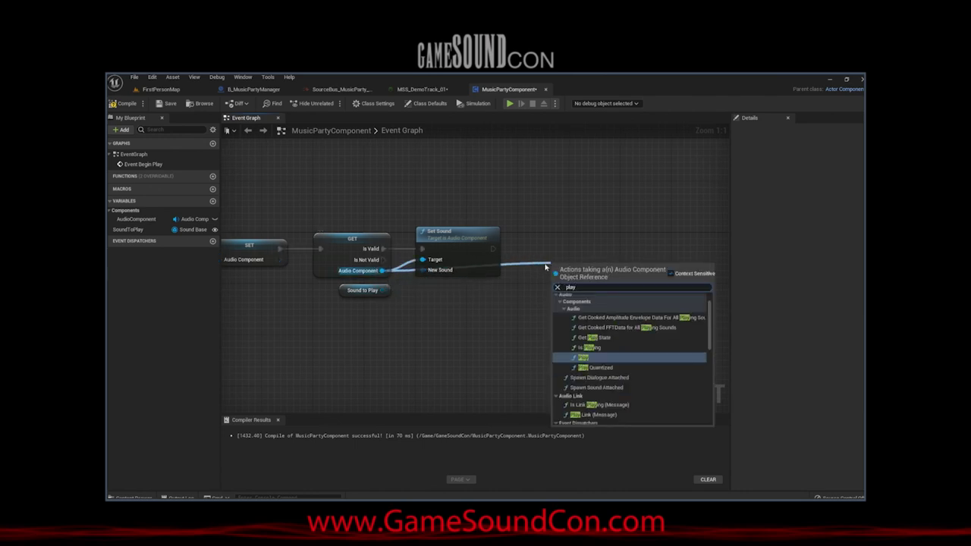
{"action": "key", "text": "Return"}
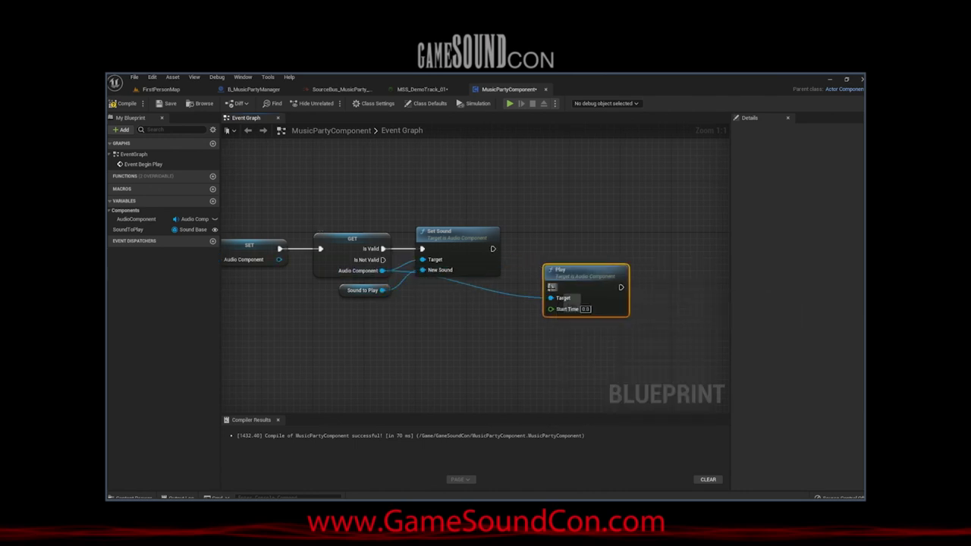
{"action": "left_click_drag", "start_coordinate": [557, 288], "coordinate": [549, 246]}
{"action": "left_click", "coordinate": [536, 216]}
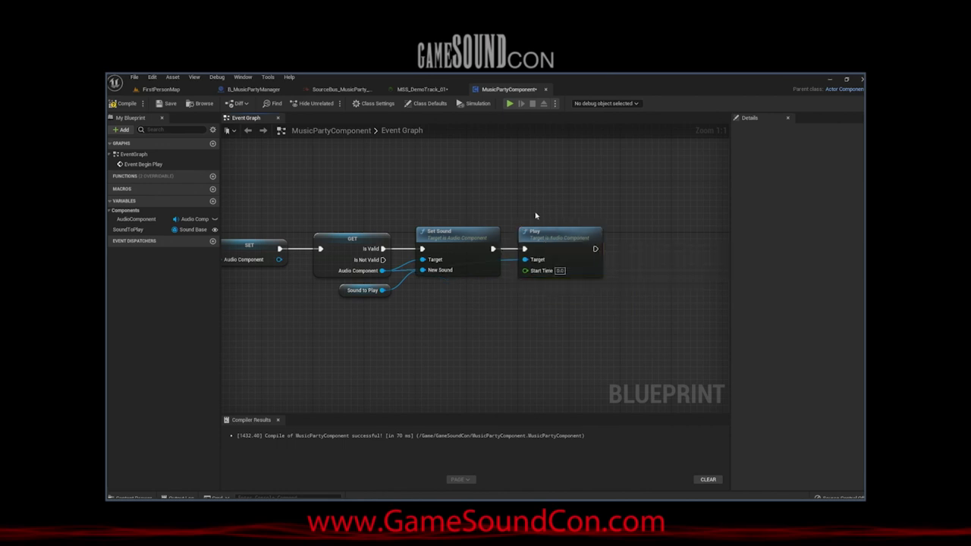
{"action": "left_click", "coordinate": [160, 91]}
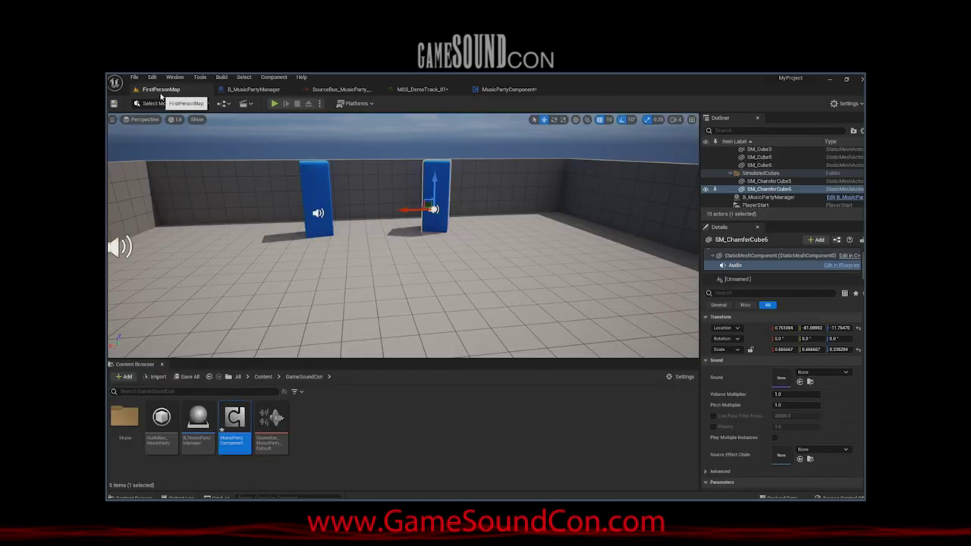
Play-test the level to listen to the cubes' music, and end the session
{"action": "left_click", "coordinate": [274, 105]}
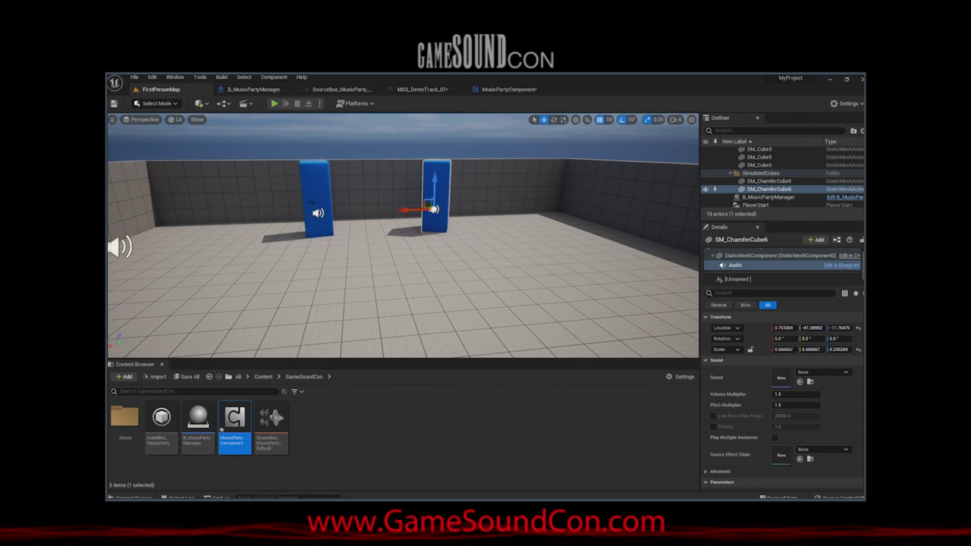
{"action": "left_click", "coordinate": [274, 104]}
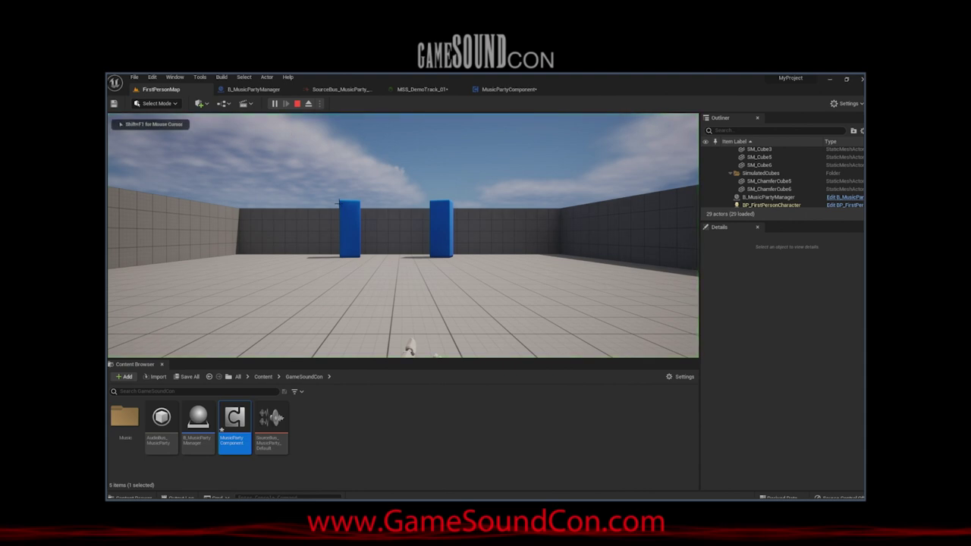
{"action": "key", "text": "Escape"}
{"action": "left_click", "coordinate": [314, 452]}
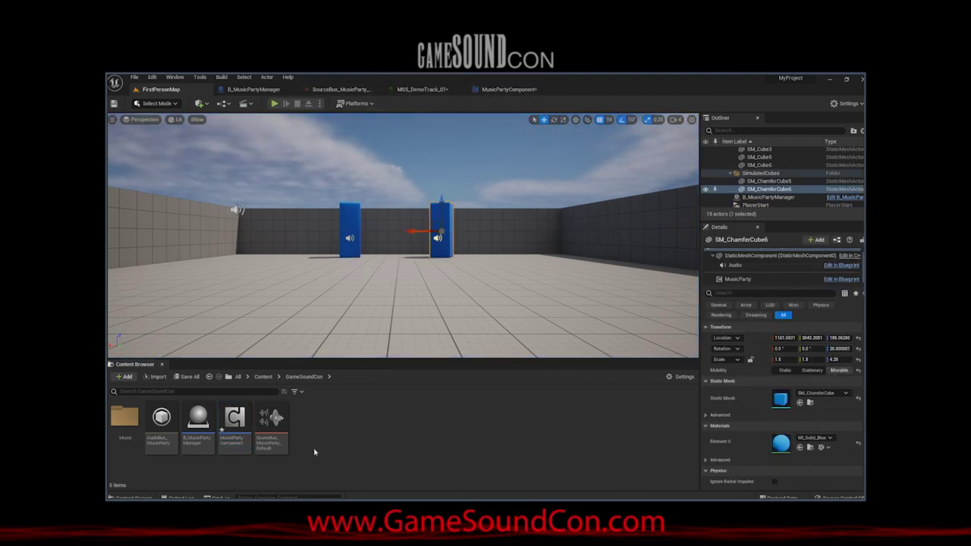
Check the attenuation settings of SourceBus_MusicParty_Default and create a Sound Attenuation asset named Att_MusicParty_Default in the GameSoundCon folder
{"action": "mouse_move", "coordinate": [283, 440]}
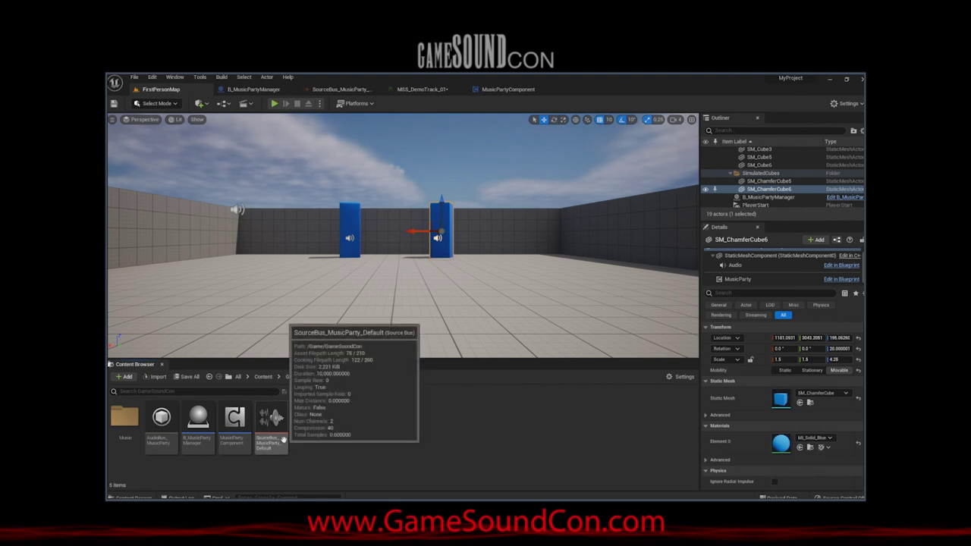
{"action": "double_click", "coordinate": [282, 440]}
{"action": "scroll", "coordinate": [314, 415], "scroll_direction": "down", "scroll_amount": 6}
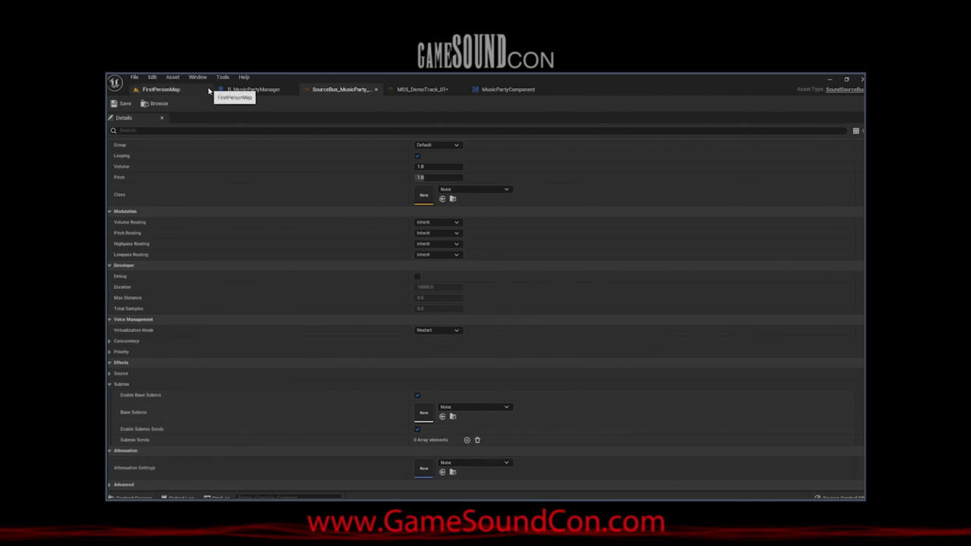
{"action": "left_click", "coordinate": [167, 90]}
{"action": "right_click", "coordinate": [334, 441]}
{"action": "mouse_move", "coordinate": [372, 413]}
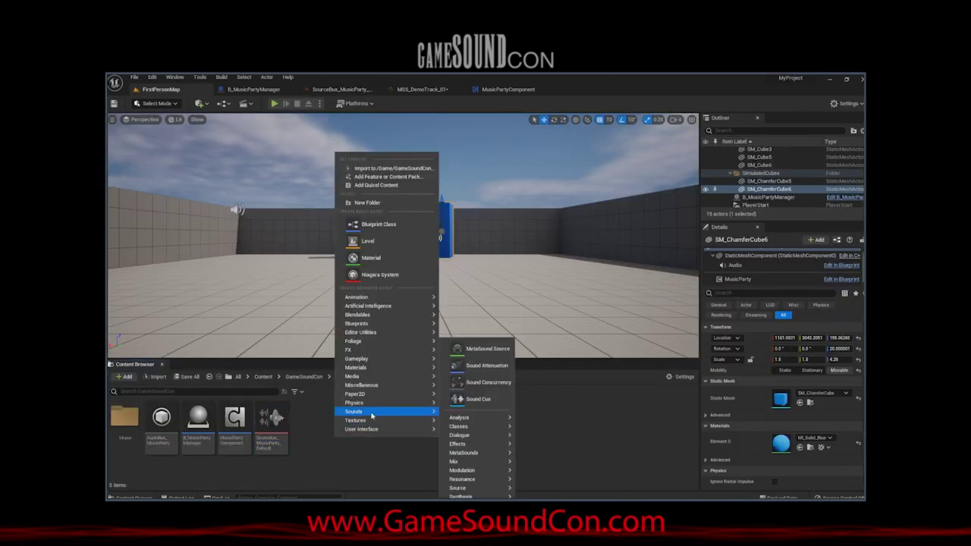
{"action": "left_click", "coordinate": [478, 383]}
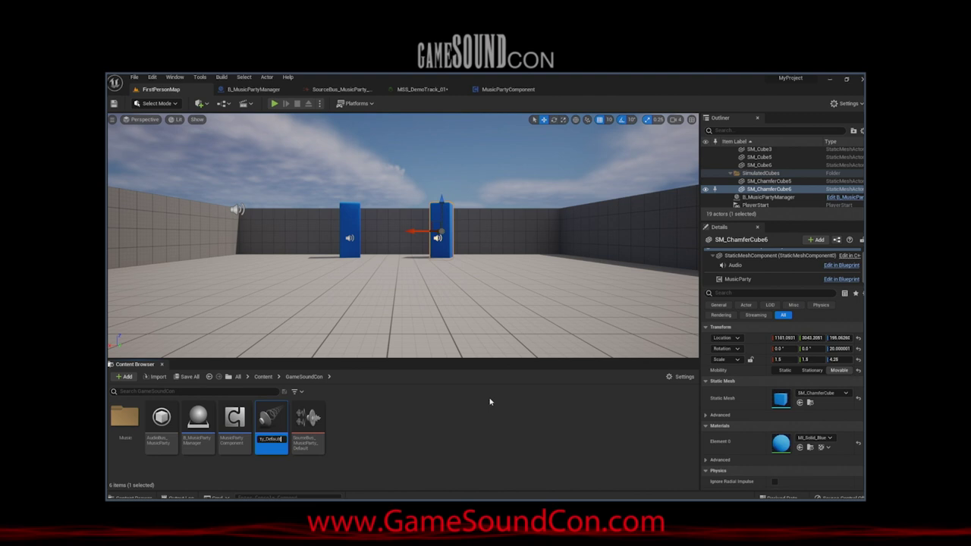
{"action": "key", "text": "Return"}
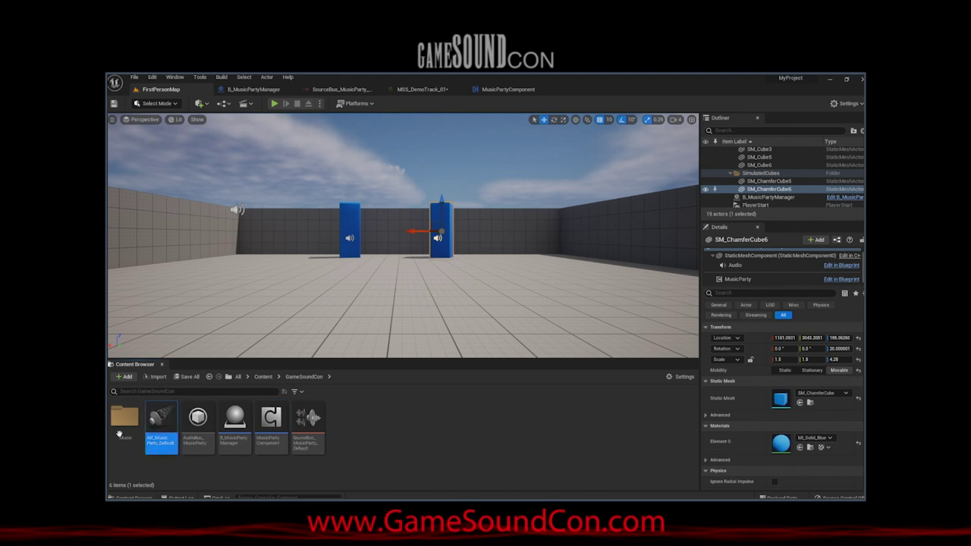
Assign Att_MusicParty_Default as the attenuation settings of SourceBus_MusicParty_Default, save it, and return to FirstPersonMap
{"action": "double_click", "coordinate": [307, 425]}
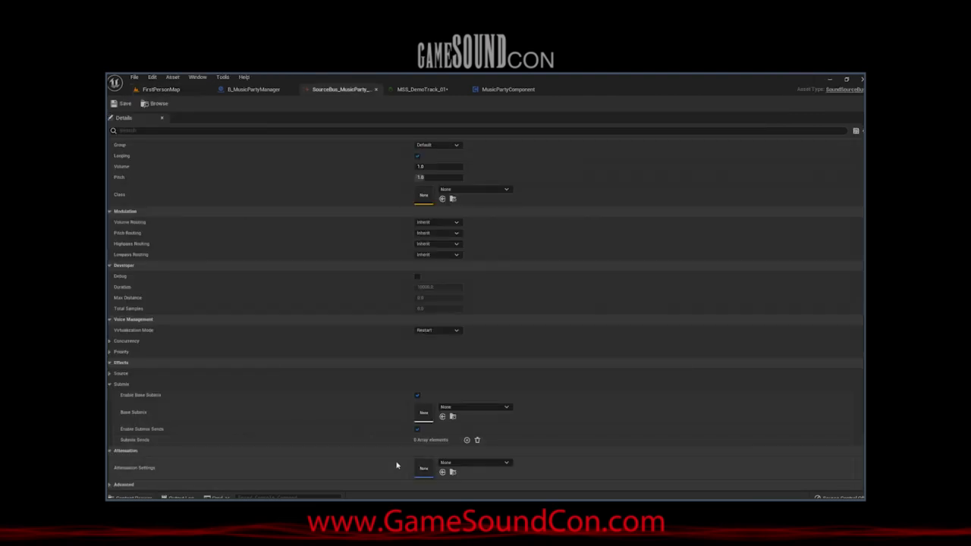
{"action": "left_click", "coordinate": [466, 463]}
{"action": "left_click", "coordinate": [480, 361]}
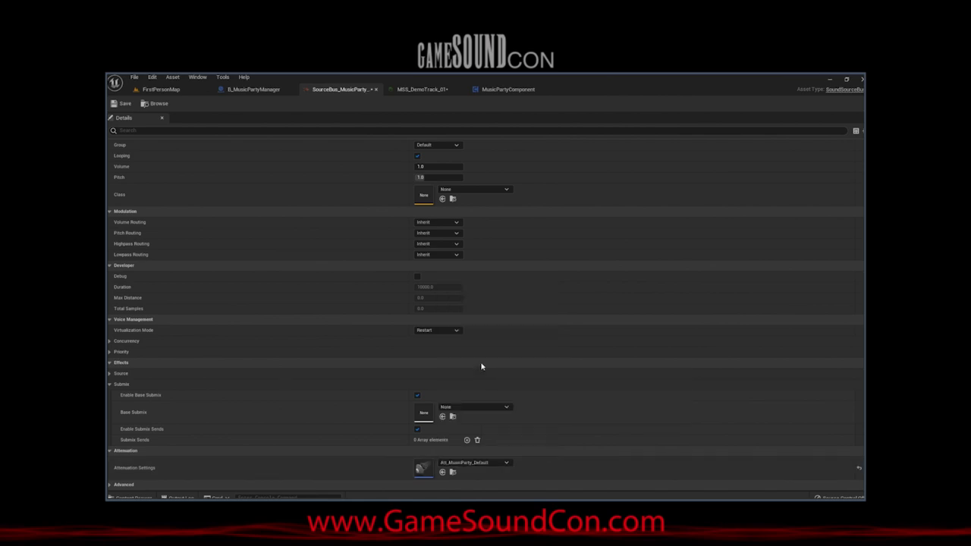
{"action": "left_click", "coordinate": [123, 103]}
{"action": "left_click", "coordinate": [161, 88]}
Play-test the level, walking around near the cubes to hear the attenuation, and end the session
{"action": "left_click", "coordinate": [274, 104]}
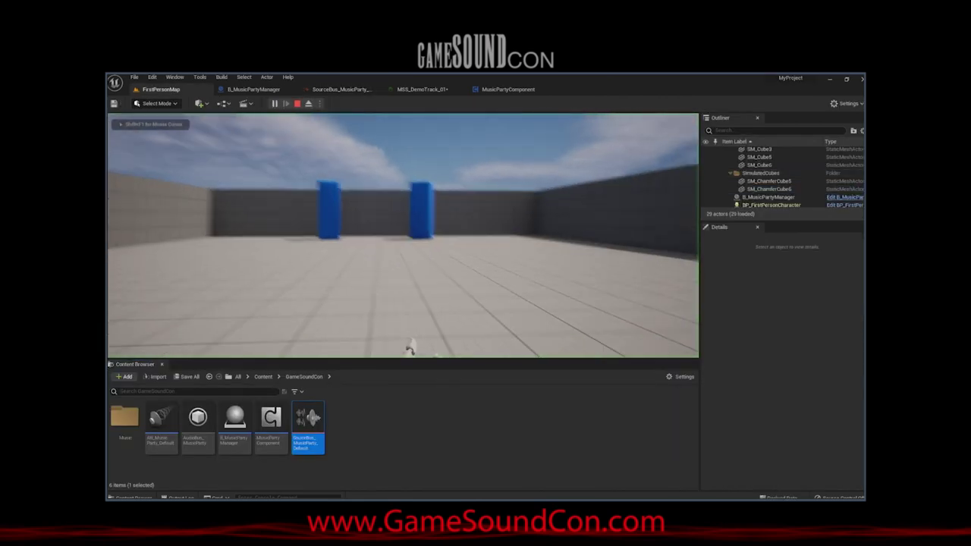
{"action": "key", "text": "w"}
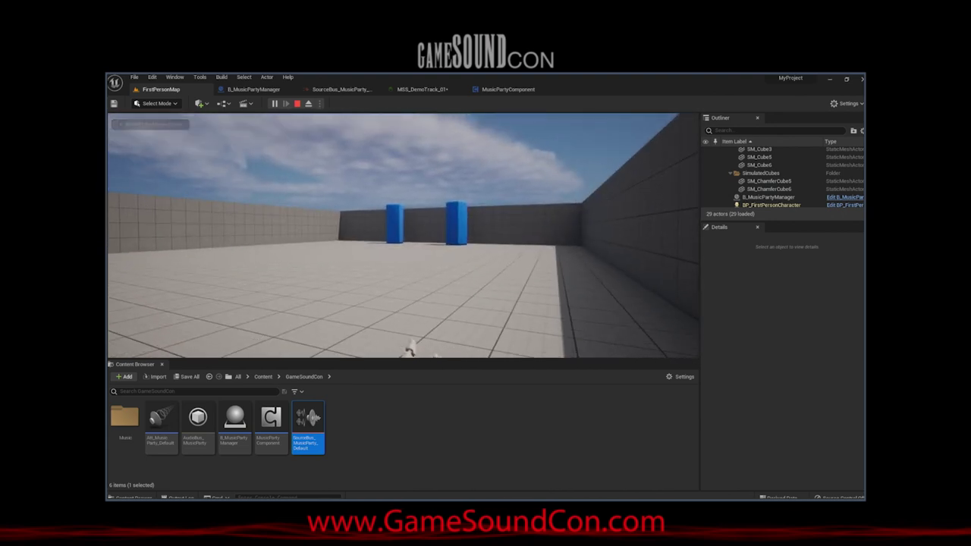
{"action": "key", "text": "Escape"}
Set the sound of B_MusicPartyManager's Audio component to MSS_DemoTrack_02 and play-test FirstPersonMap with it
{"action": "left_click", "coordinate": [257, 90]}
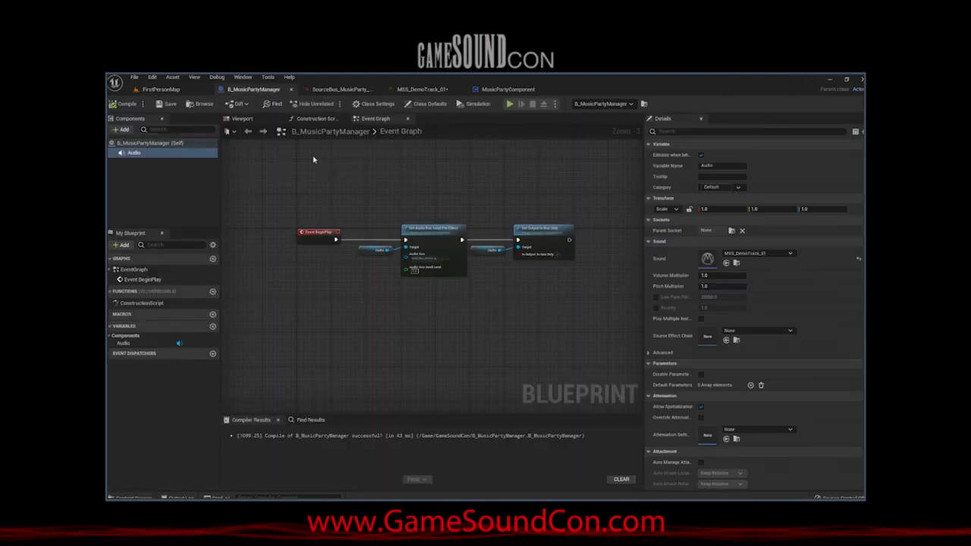
{"action": "left_click", "coordinate": [759, 252]}
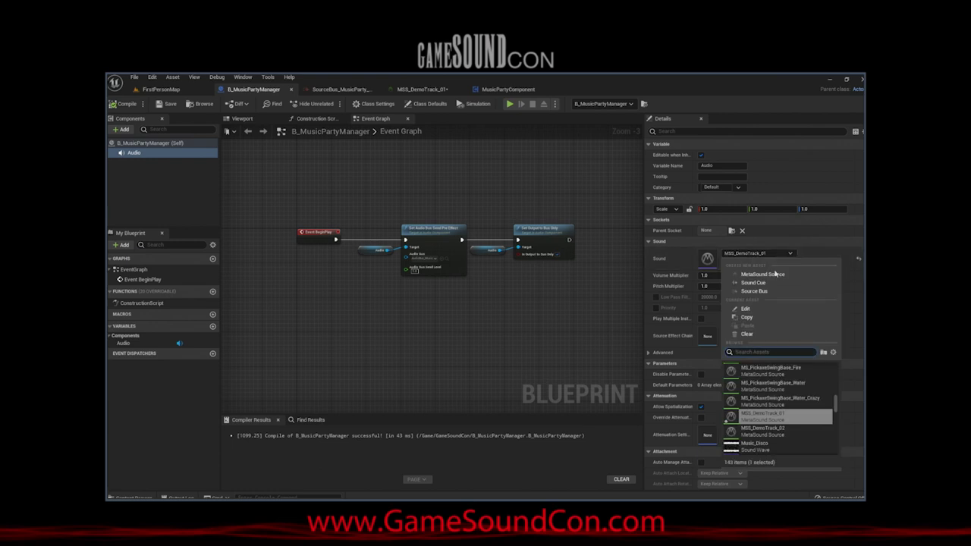
{"action": "left_click", "coordinate": [764, 431]}
{"action": "left_click", "coordinate": [160, 89]}
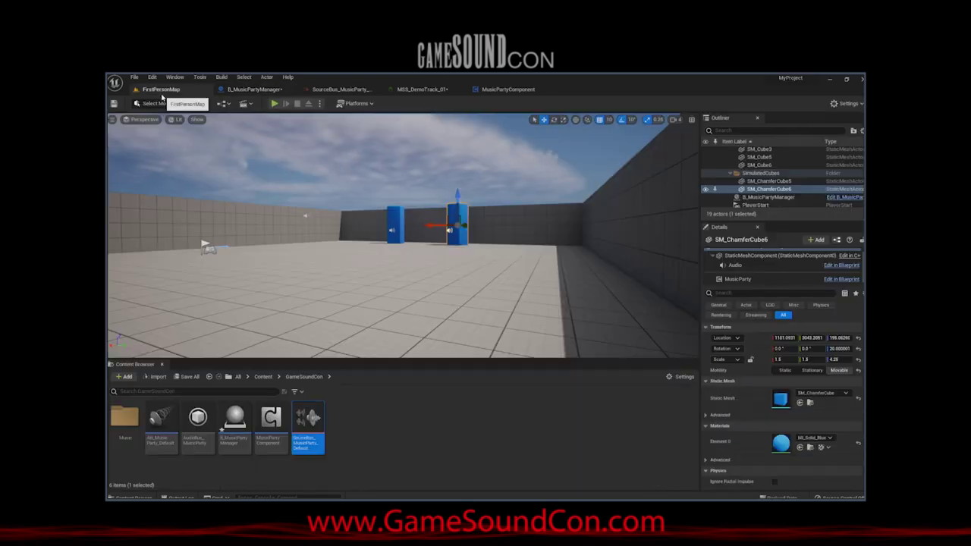
{"action": "left_click", "coordinate": [276, 103]}
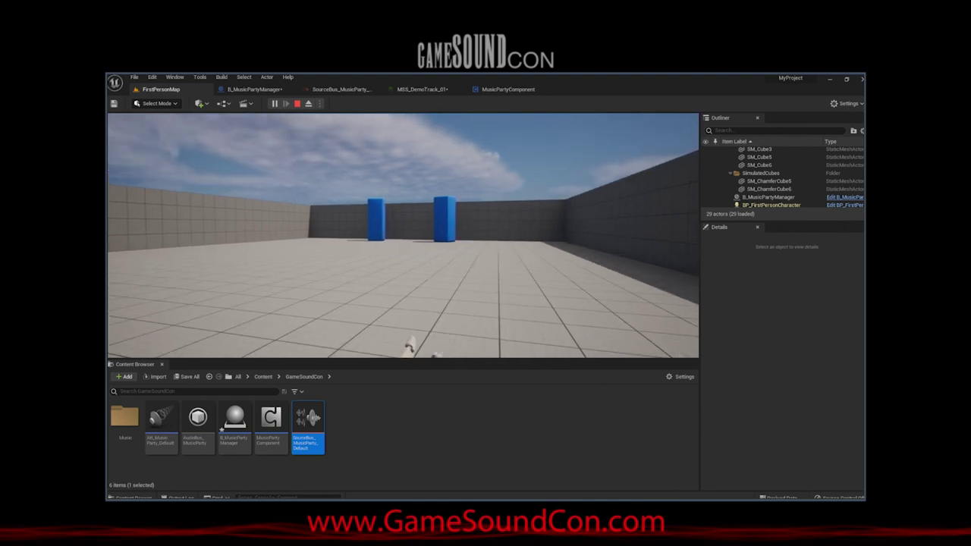
{"action": "key", "text": "Escape"}
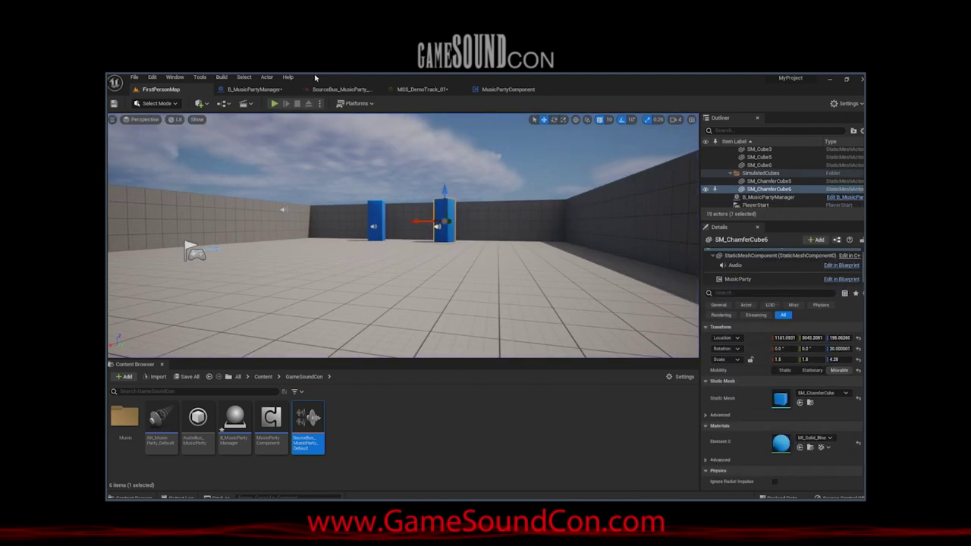
Review the music manager and the two blue cubes, examining the MusicParty component's Sound to Play on SM_ChamferCube6
{"action": "left_click", "coordinate": [277, 89]}
{"action": "left_click", "coordinate": [161, 89]}
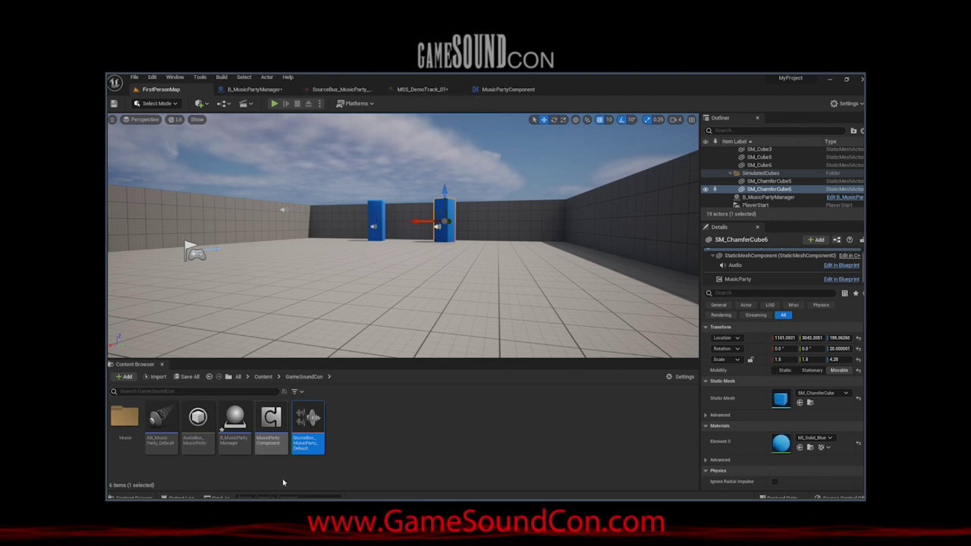
{"action": "left_click", "coordinate": [234, 425]}
{"action": "left_click", "coordinate": [377, 222]}
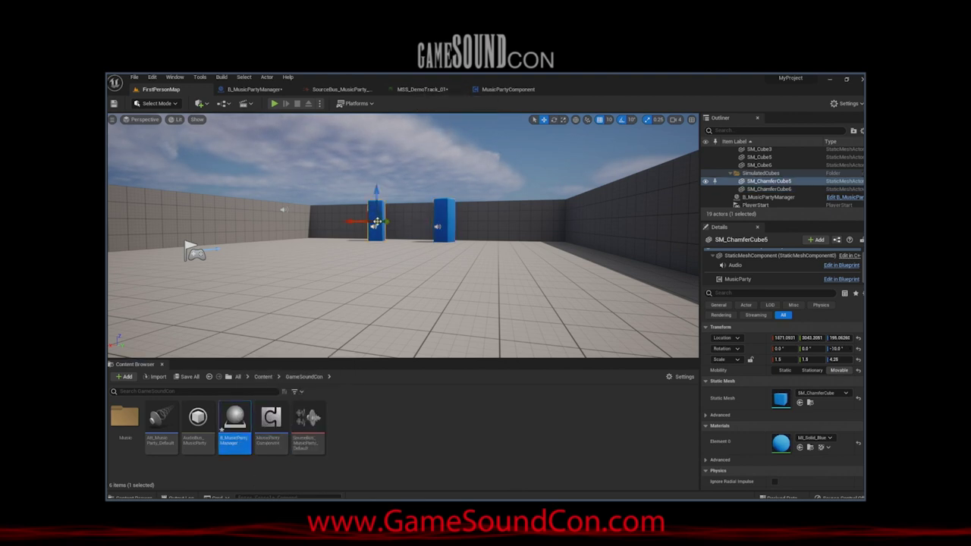
{"action": "left_click", "coordinate": [440, 224]}
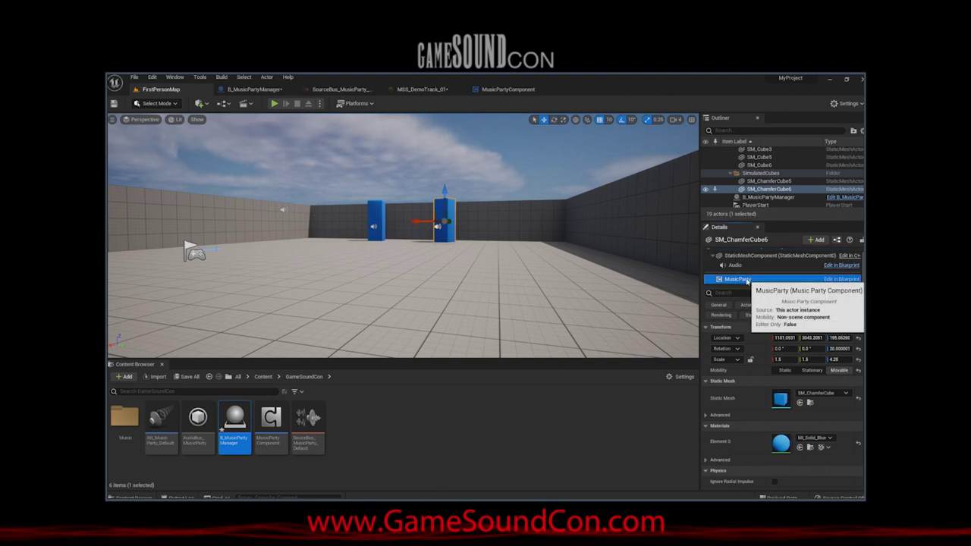
{"action": "left_click", "coordinate": [740, 279]}
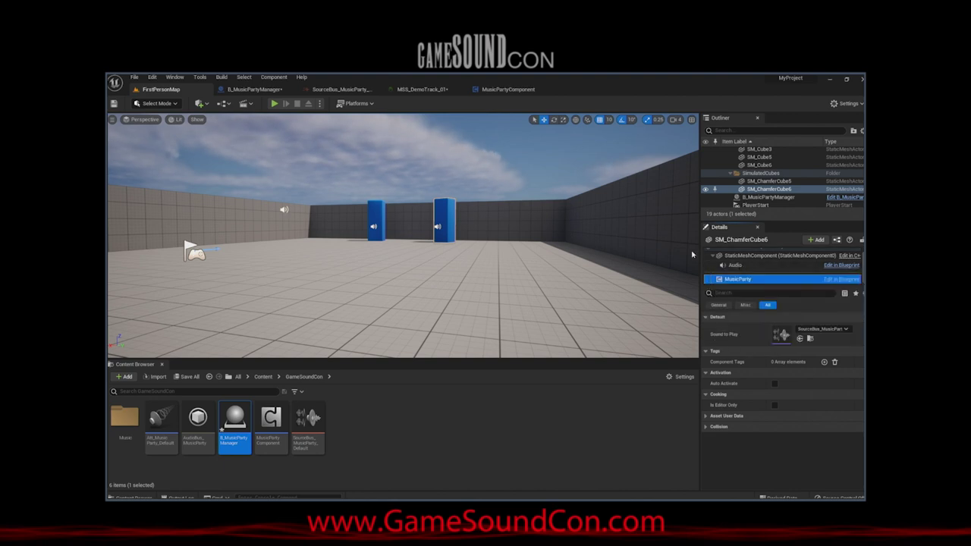
{"action": "mouse_move", "coordinate": [500, 227]}
{"action": "right_mouse_down"}
{"action": "mouse_move", "coordinate": [502, 212]}
{"action": "mouse_move", "coordinate": [511, 226]}
{"action": "right_mouse_up"}
{"action": "key", "text": "w"}
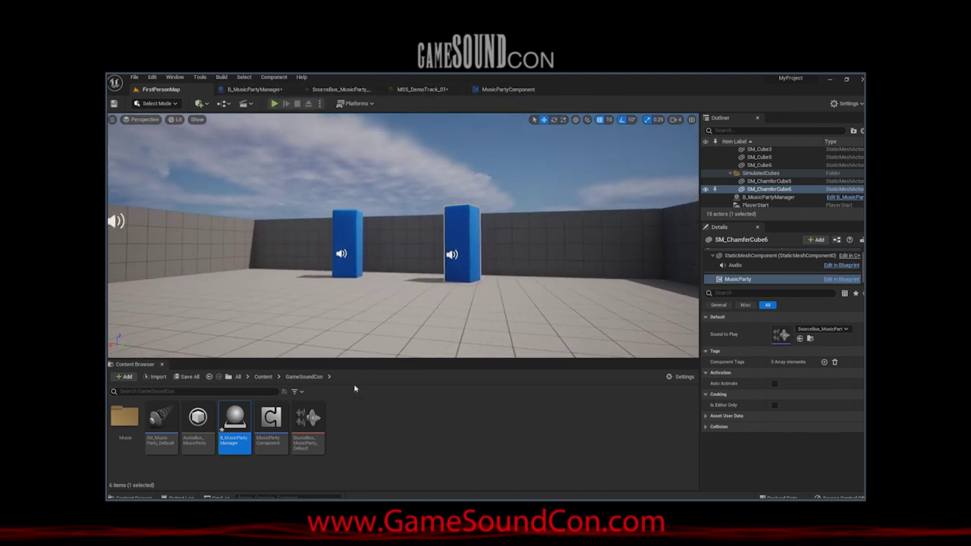
{"action": "left_click", "coordinate": [250, 458]}
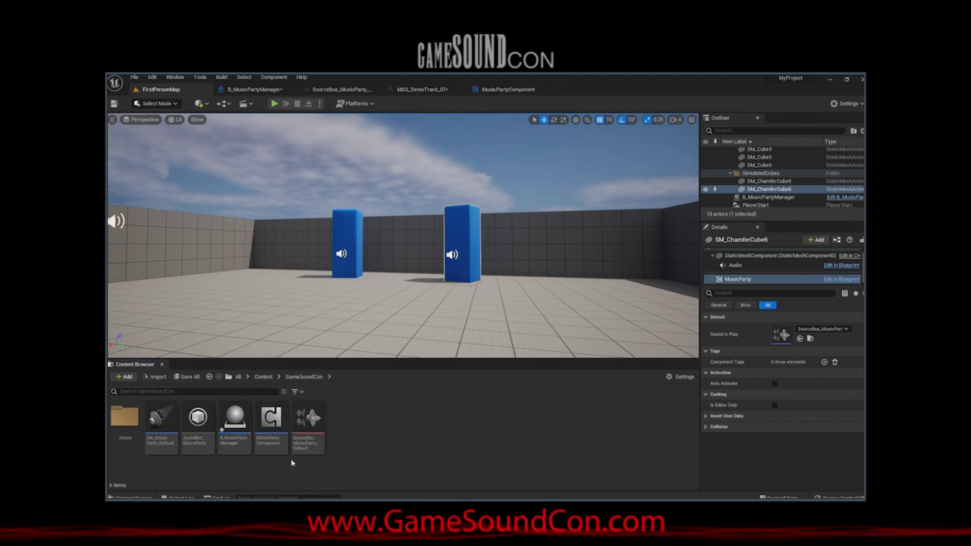
Set the falloff distance of Att_MusicParty_Default to 1500, save it, and return to FirstPersonMap
{"action": "double_click", "coordinate": [160, 421]}
{"action": "left_click", "coordinate": [431, 197]}
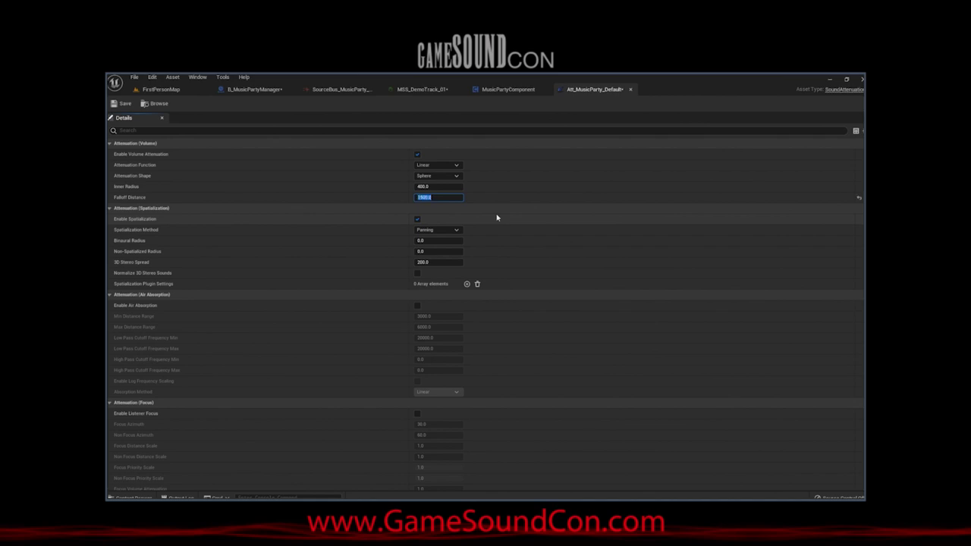
{"action": "left_click", "coordinate": [439, 262]}
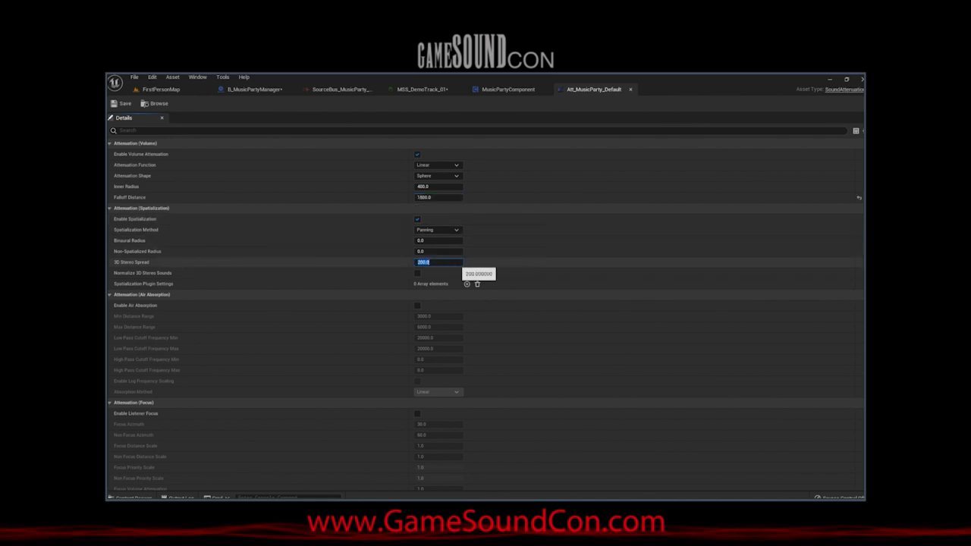
{"action": "left_click", "coordinate": [161, 89]}
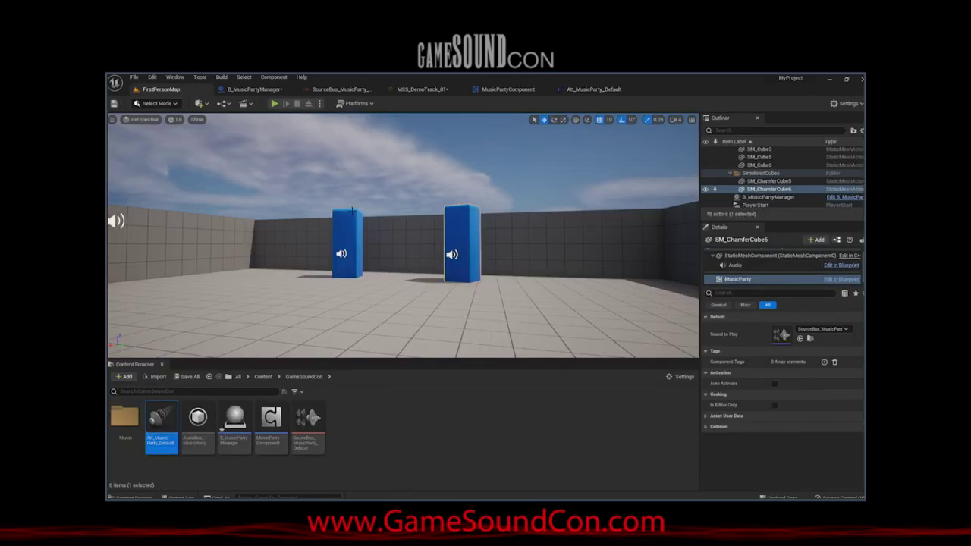
Show the placeable actors and place a basic Actor on the floor between the two blue cubes
{"action": "right_click_drag", "start_coordinate": [198, 350], "coordinate": [198, 351]}
{"action": "key", "text": "w"}
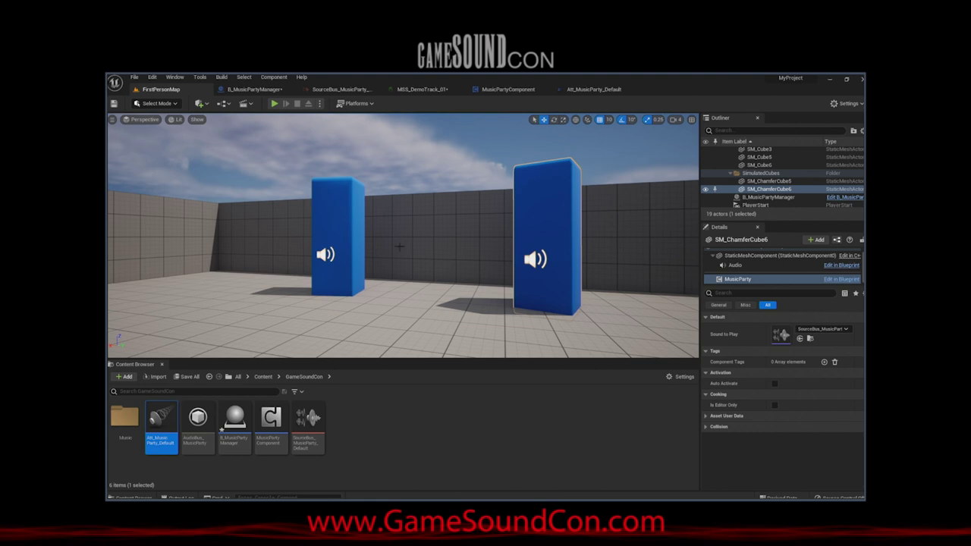
{"action": "right_click_drag", "start_coordinate": [448, 256], "coordinate": [399, 258]}
{"action": "key", "text": "s"}
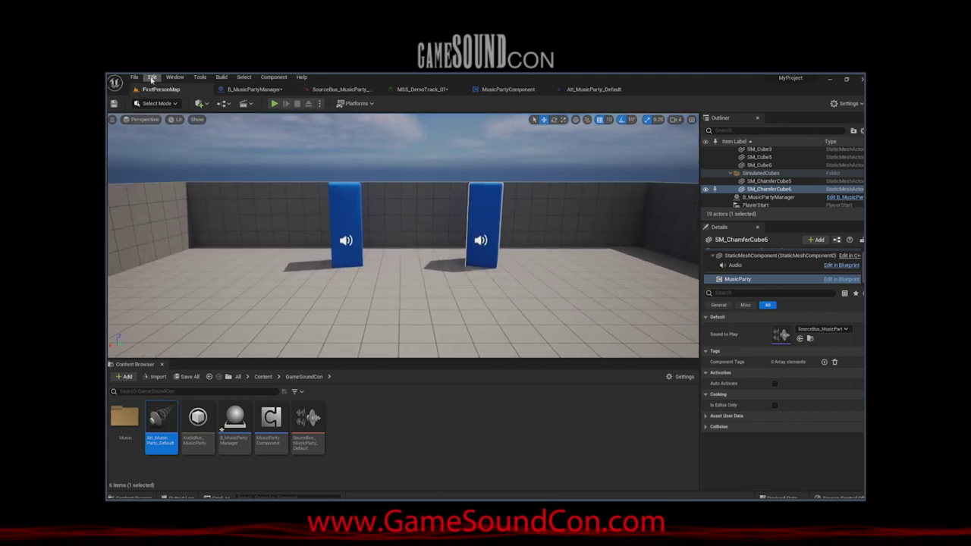
{"action": "left_click", "coordinate": [199, 77]}
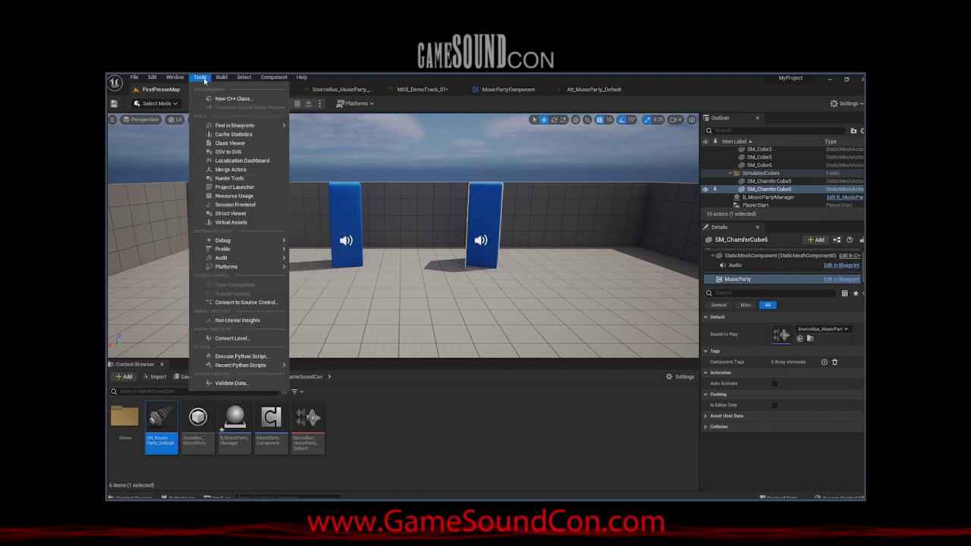
{"action": "mouse_move", "coordinate": [181, 80]}
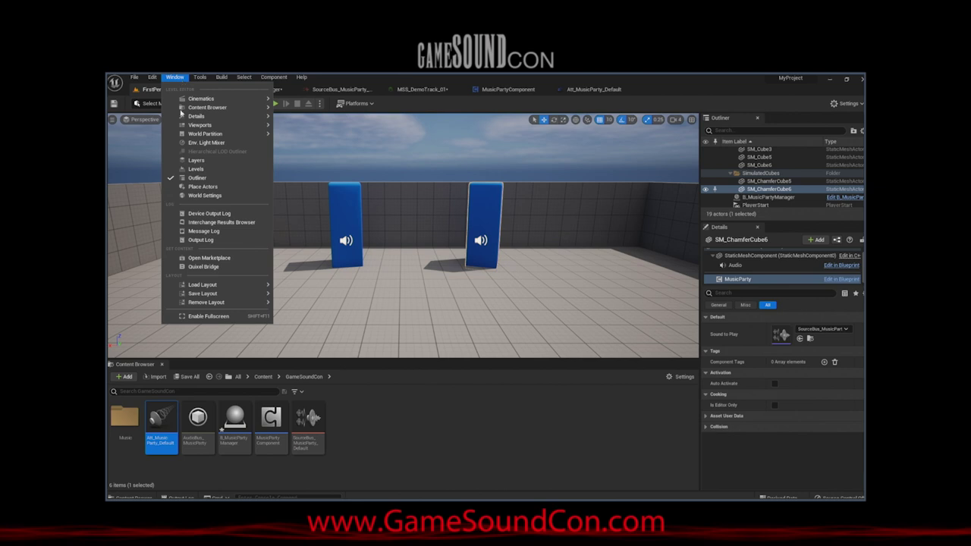
{"action": "left_click", "coordinate": [201, 187]}
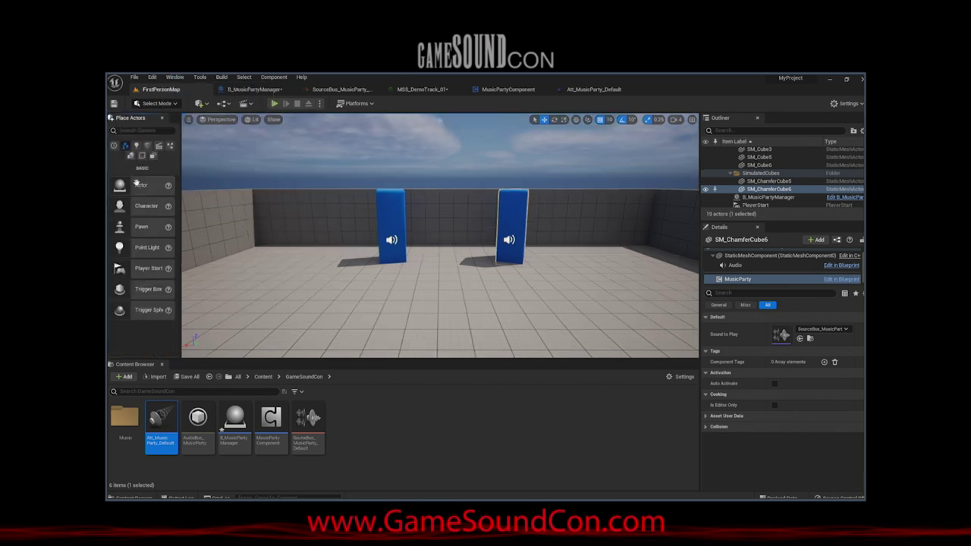
{"action": "left_click_drag", "start_coordinate": [445, 230], "coordinate": [446, 232]}
{"action": "right_click_drag", "start_coordinate": [448, 229], "coordinate": [334, 243]}
{"action": "left_click_drag", "start_coordinate": [447, 266], "coordinate": [423, 298]}
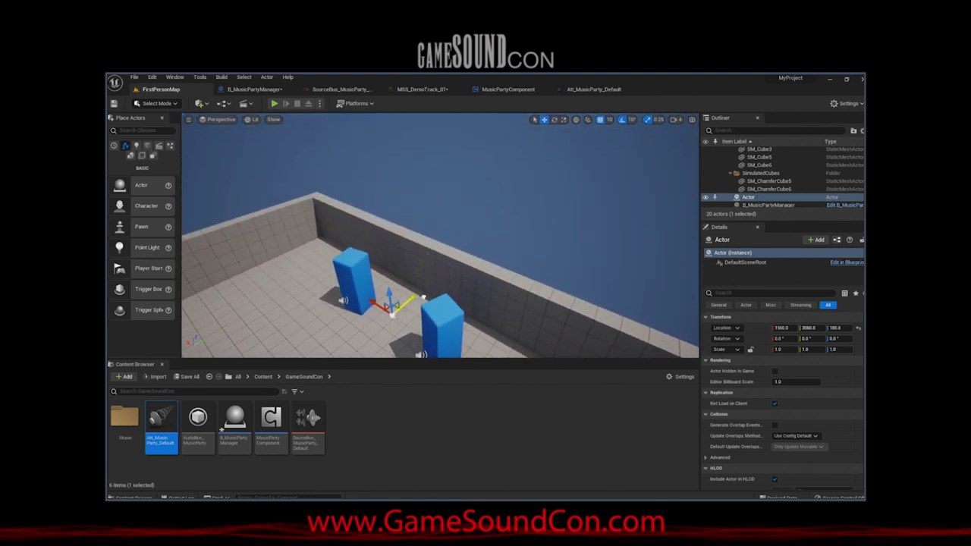
{"action": "right_click_drag", "start_coordinate": [417, 317], "coordinate": [475, 266]}
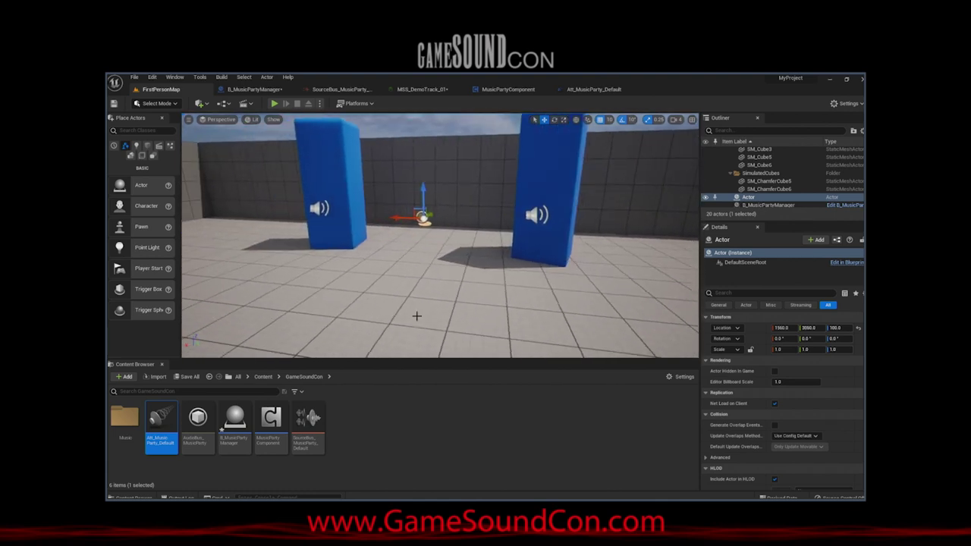
Copy the Audio and MusicParty components of SM_ChamferCube5 and paste them onto the Actor between the two cubes
{"action": "left_click", "coordinate": [768, 181]}
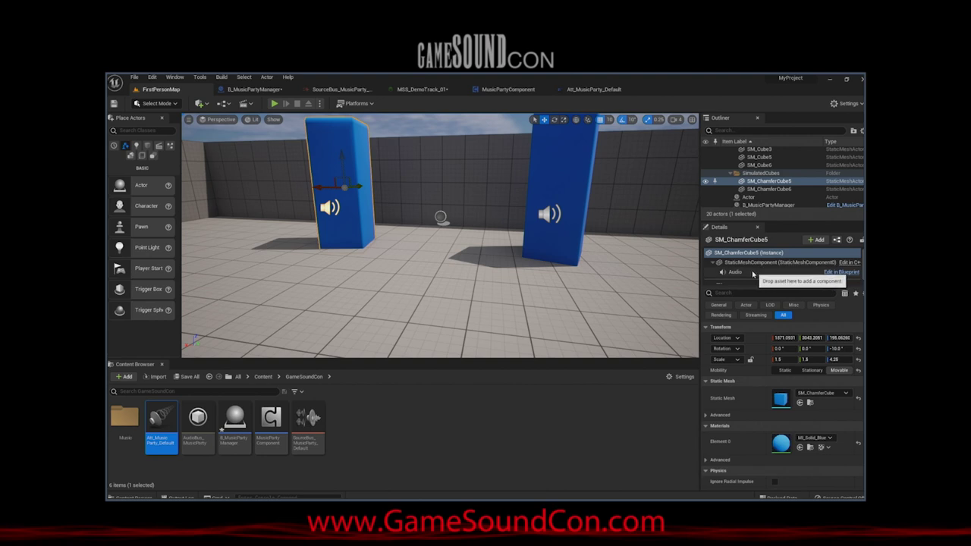
{"action": "left_click", "coordinate": [736, 271]}
{"action": "left_click_drag", "start_coordinate": [742, 285], "coordinate": [742, 281]}
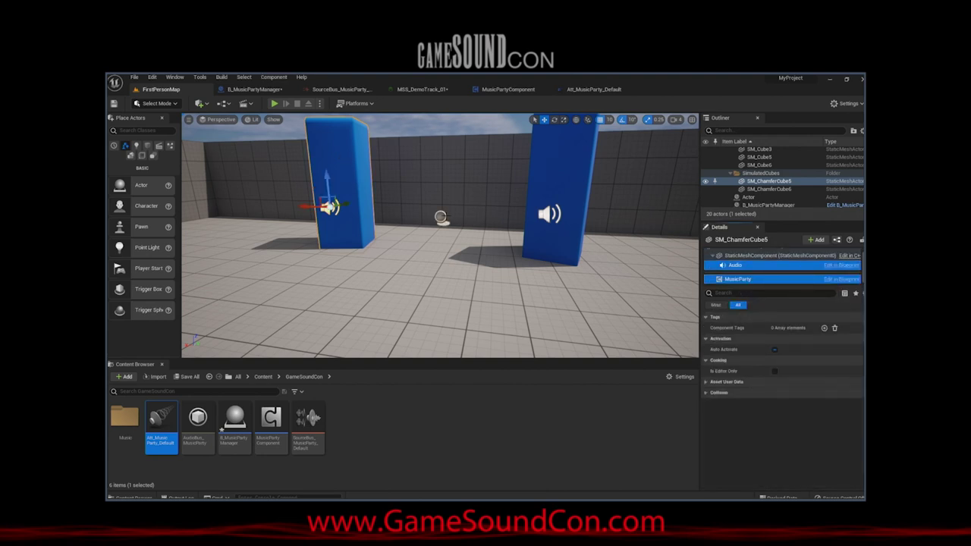
{"action": "left_click", "coordinate": [442, 217]}
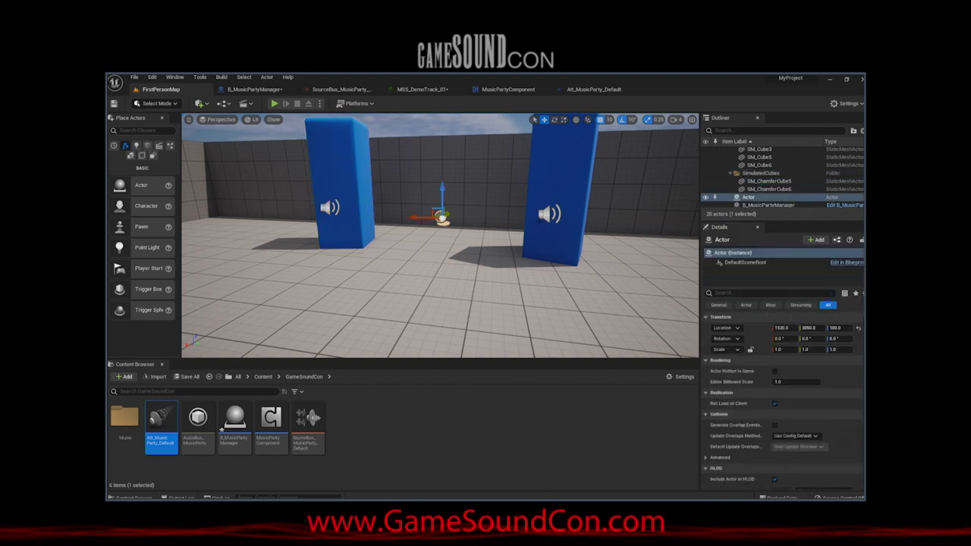
{"action": "left_click", "coordinate": [733, 256]}
{"action": "key", "text": "ctrl+v"}
{"action": "left_click_drag", "start_coordinate": [437, 198], "coordinate": [437, 178]}
Delete the Audio and MusicParty components from both SM_ChamferCube5 and SM_ChamferCube6
{"action": "left_click", "coordinate": [326, 207]}
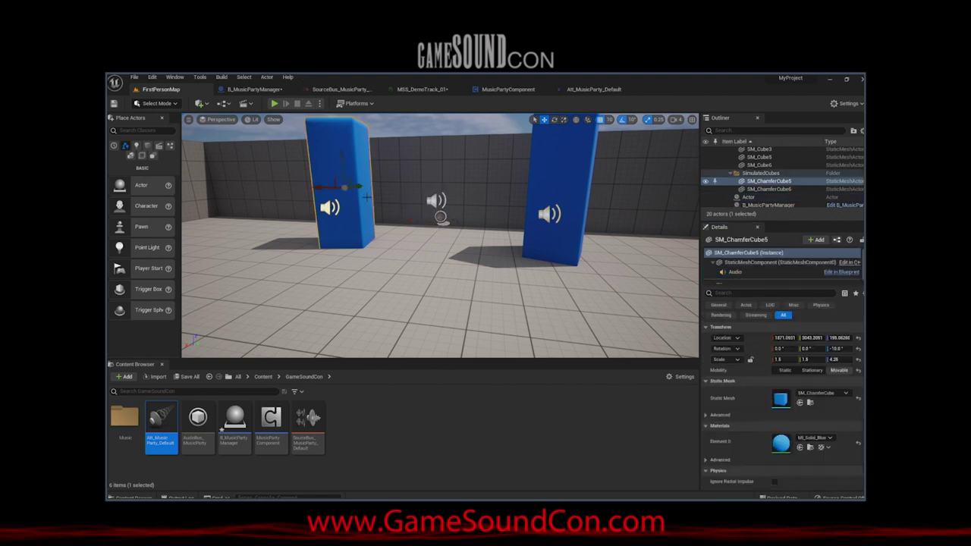
{"action": "left_click", "coordinate": [766, 273]}
{"action": "left_click", "coordinate": [746, 279], "text": "ctrl"}
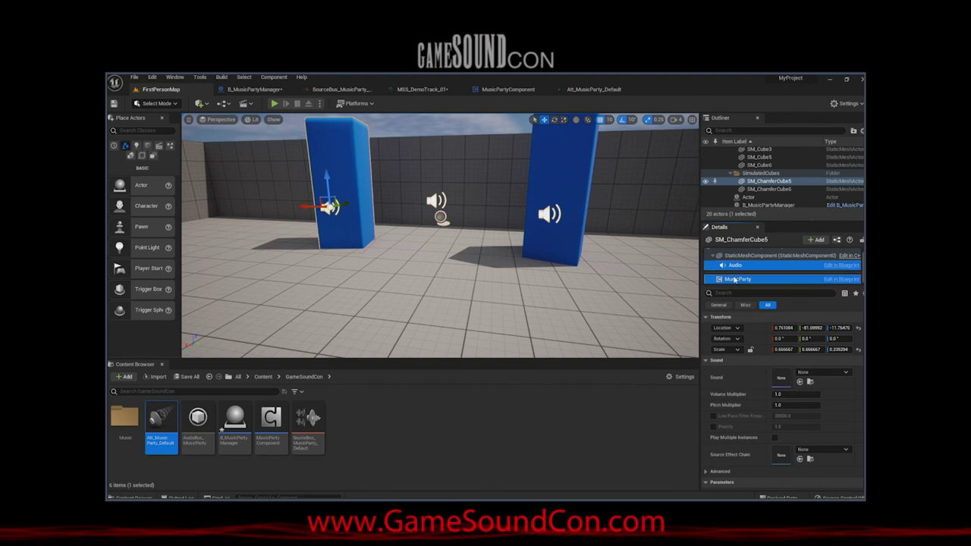
{"action": "key", "text": "Delete"}
{"action": "left_click", "coordinate": [768, 189]}
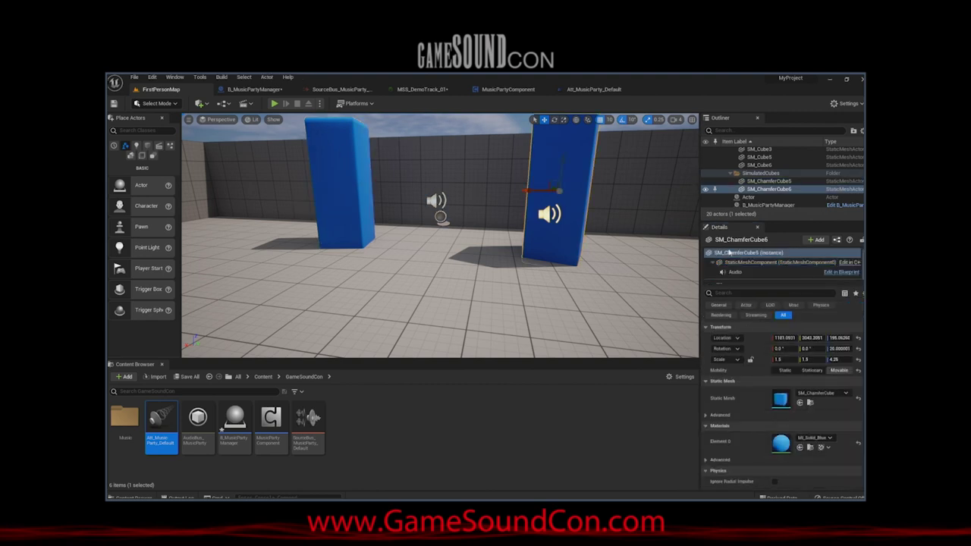
{"action": "scroll", "coordinate": [728, 270], "scroll_direction": "down", "scroll_amount": 1}
{"action": "left_click", "coordinate": [730, 267]}
{"action": "left_click", "coordinate": [737, 279], "text": "ctrl"}
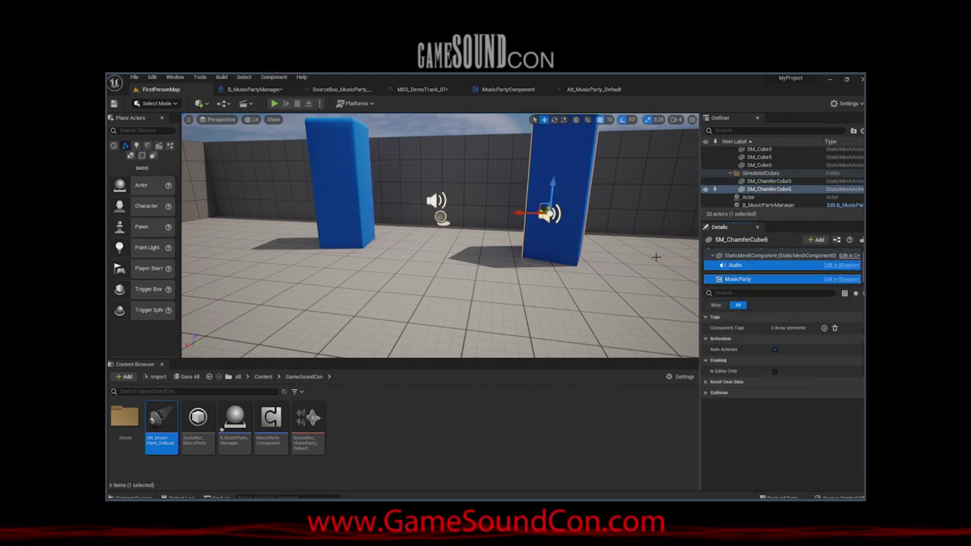
{"action": "key", "text": "Delete"}
Set the Actor's Audio component location to 0, 0, 0 and its scale to 1, 1, 1
{"action": "left_click", "coordinate": [436, 201]}
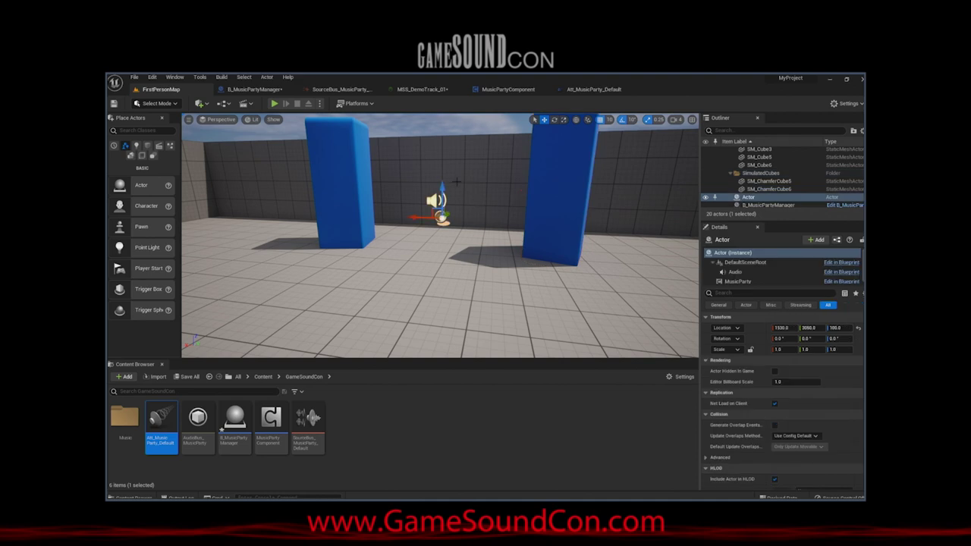
{"action": "left_click", "coordinate": [734, 271]}
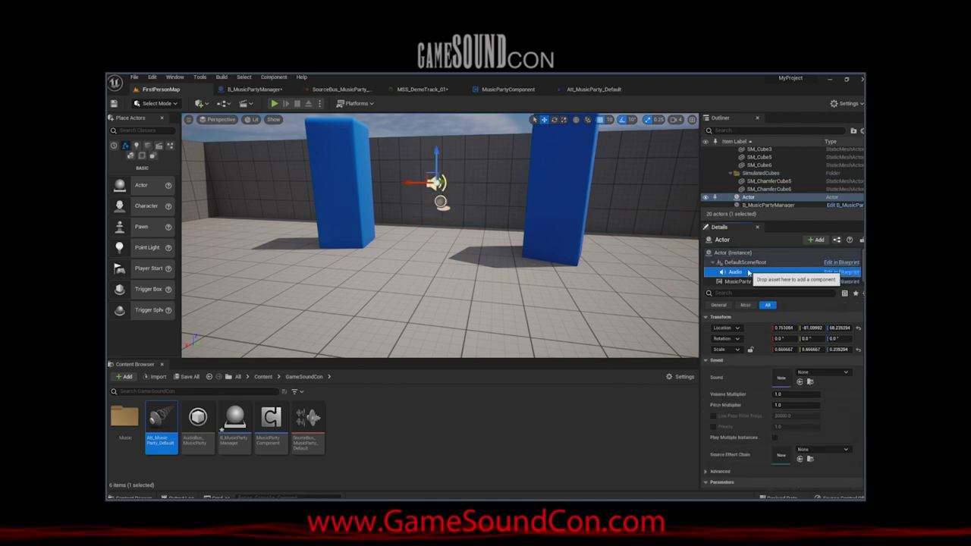
{"action": "left_click", "coordinate": [783, 327]}
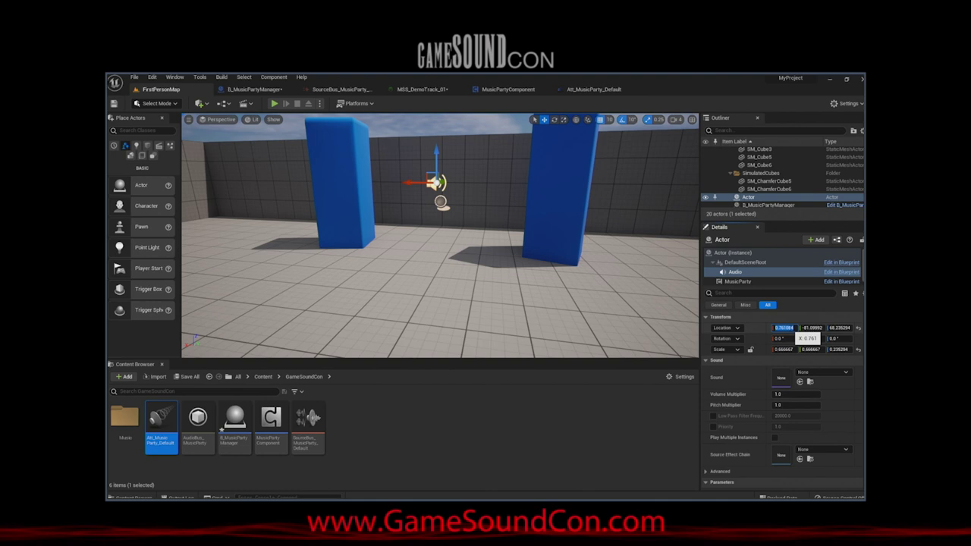
{"action": "key", "text": "Tab"}
{"action": "type", "text": "0"}
{"action": "key", "text": "Tab"}
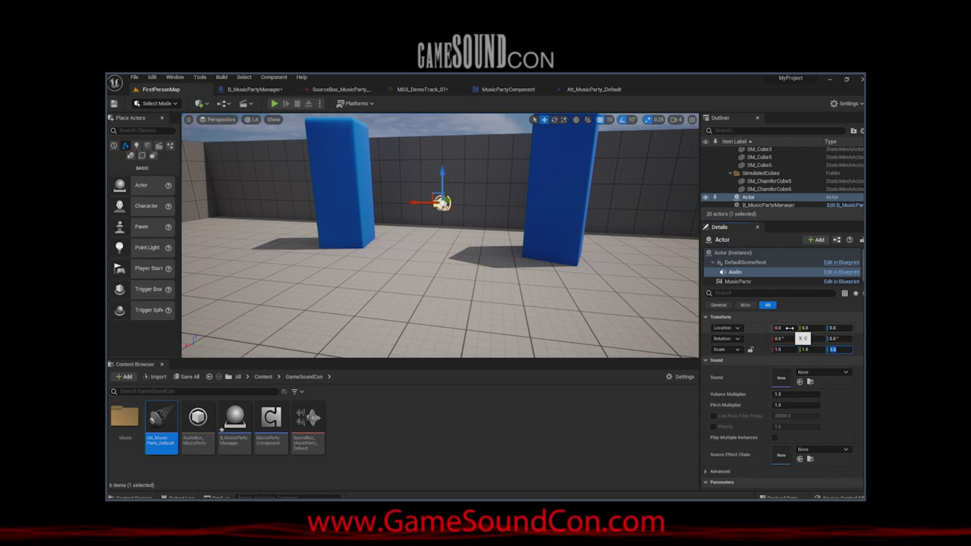
Override attenuation on the Actor's Audio component with a 3D Stereo Spread of 1000, and save the level
{"action": "left_click", "coordinate": [737, 282]}
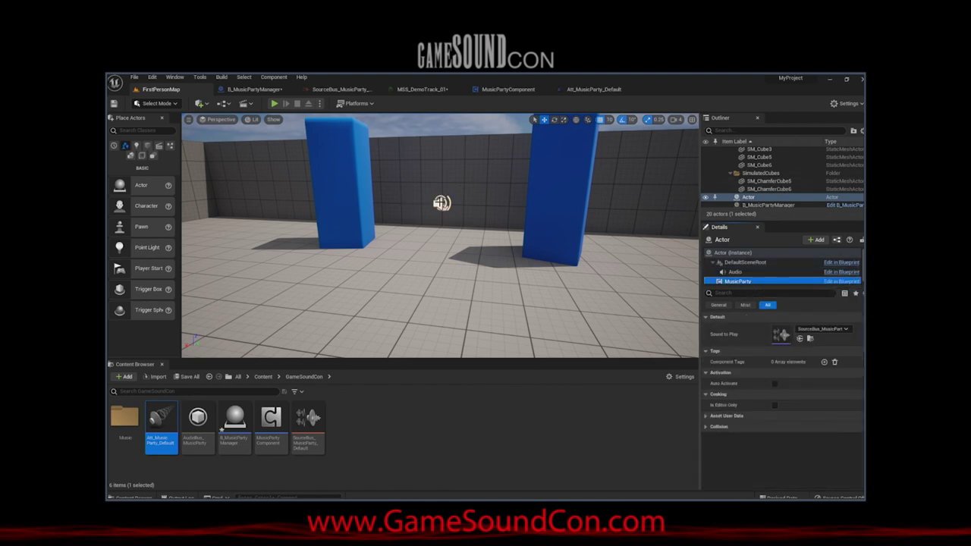
{"action": "left_click", "coordinate": [735, 271]}
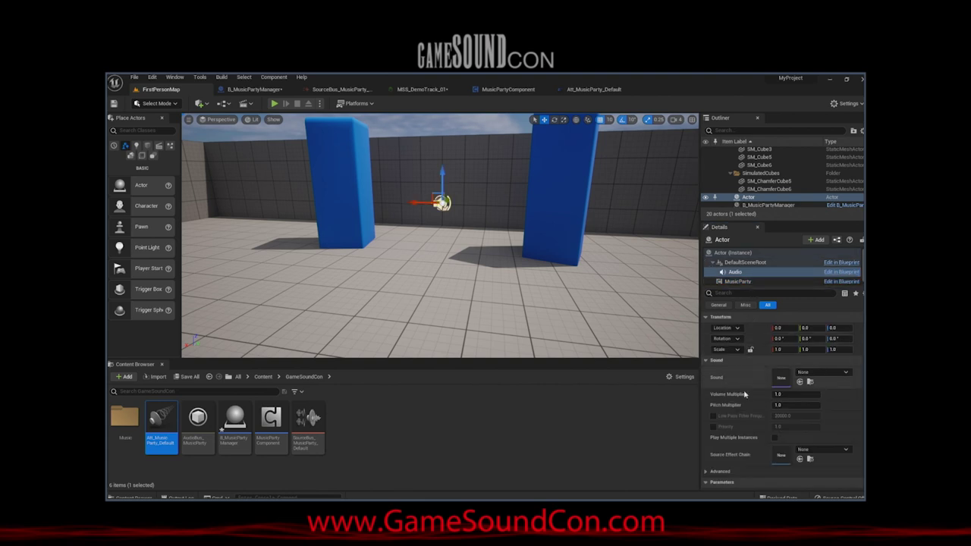
{"action": "scroll", "coordinate": [744, 394], "scroll_direction": "down", "scroll_amount": 5}
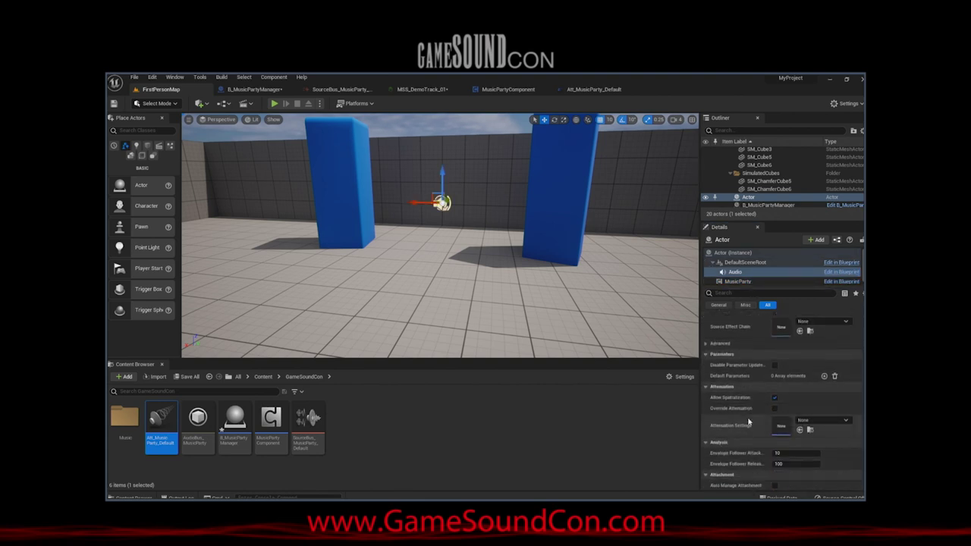
{"action": "left_click", "coordinate": [775, 408]}
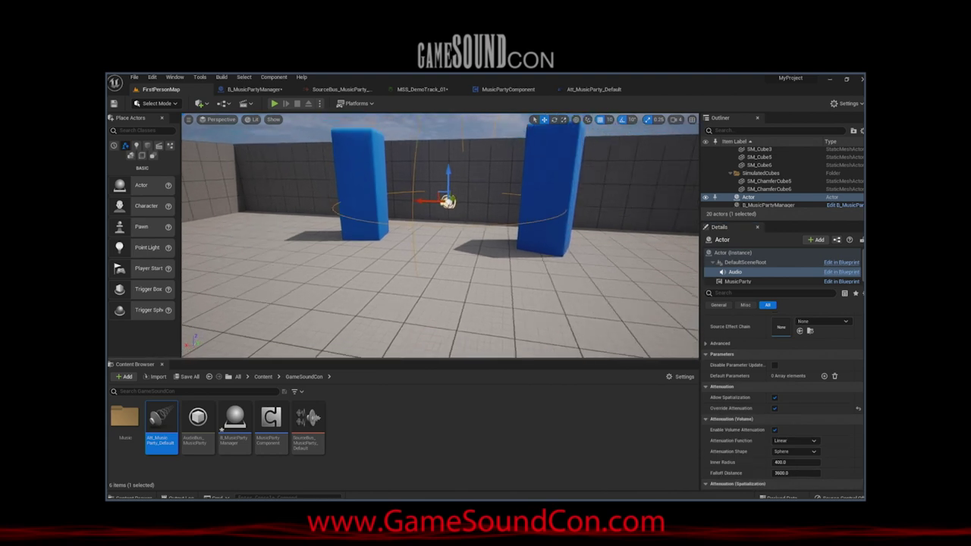
{"action": "mouse_move", "coordinate": [554, 285]}
{"action": "right_mouse_down"}
{"action": "mouse_move", "coordinate": [553, 258]}
{"action": "mouse_move", "coordinate": [569, 254]}
{"action": "mouse_move", "coordinate": [555, 285]}
{"action": "right_mouse_up"}
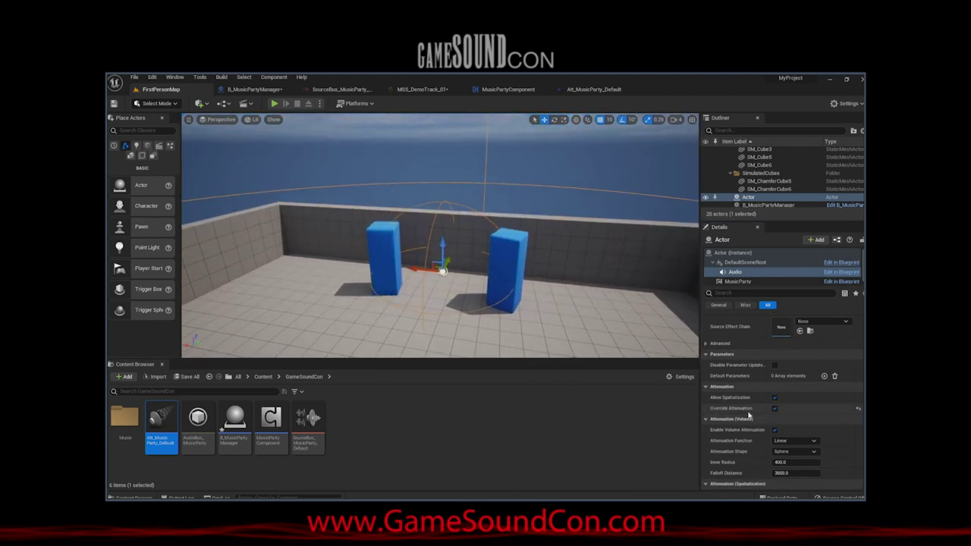
{"action": "scroll", "coordinate": [749, 415], "scroll_direction": "down", "scroll_amount": 2}
{"action": "scroll", "coordinate": [749, 440], "scroll_direction": "down", "scroll_amount": 2}
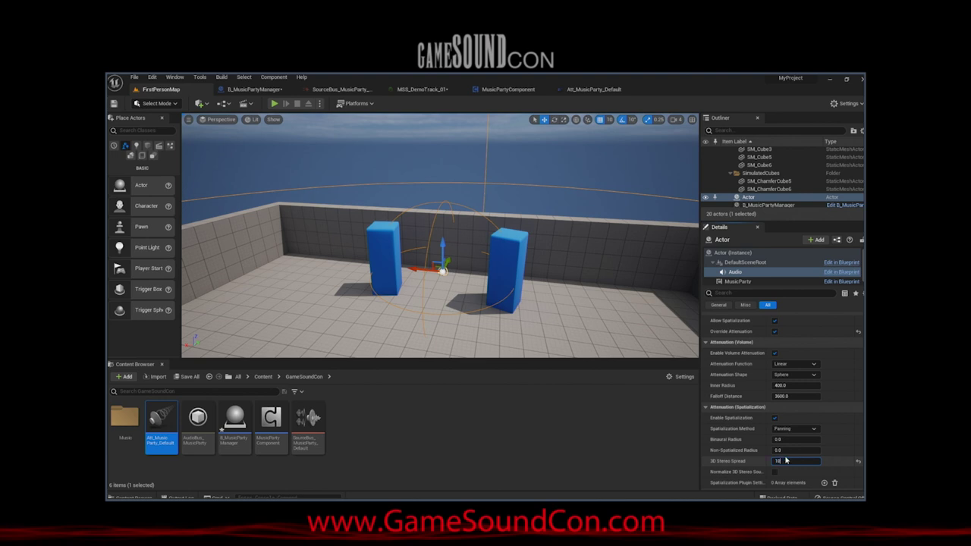
{"action": "type", "text": "1900"}
{"action": "key", "text": "Return"}
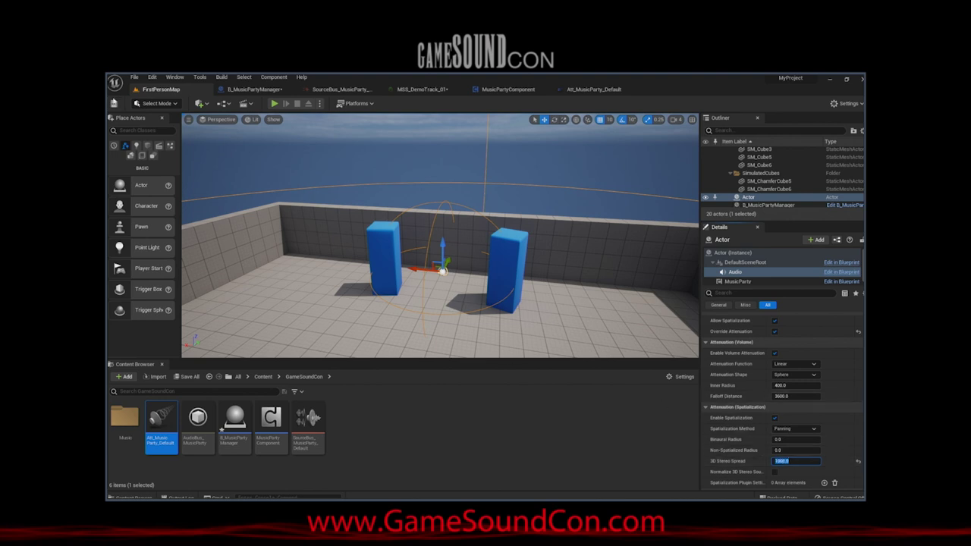
{"action": "left_click", "coordinate": [114, 103]}
Play-test the level with the Audio3dVisualize console command, walking toward the Actor between the cubes and back, and stop the session
{"action": "right_click_drag", "start_coordinate": [445, 211], "coordinate": [378, 111]}
{"action": "key", "text": "w"}
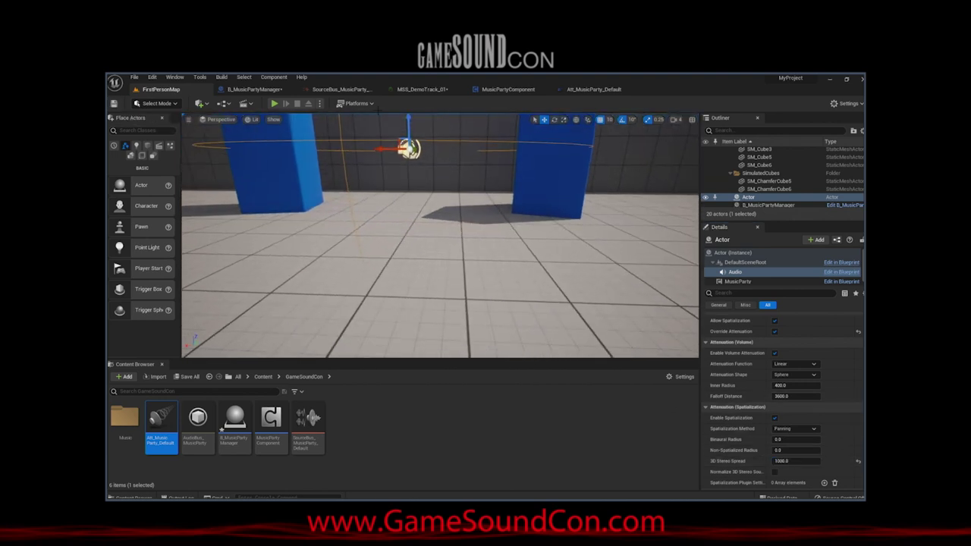
{"action": "left_click", "coordinate": [274, 103]}
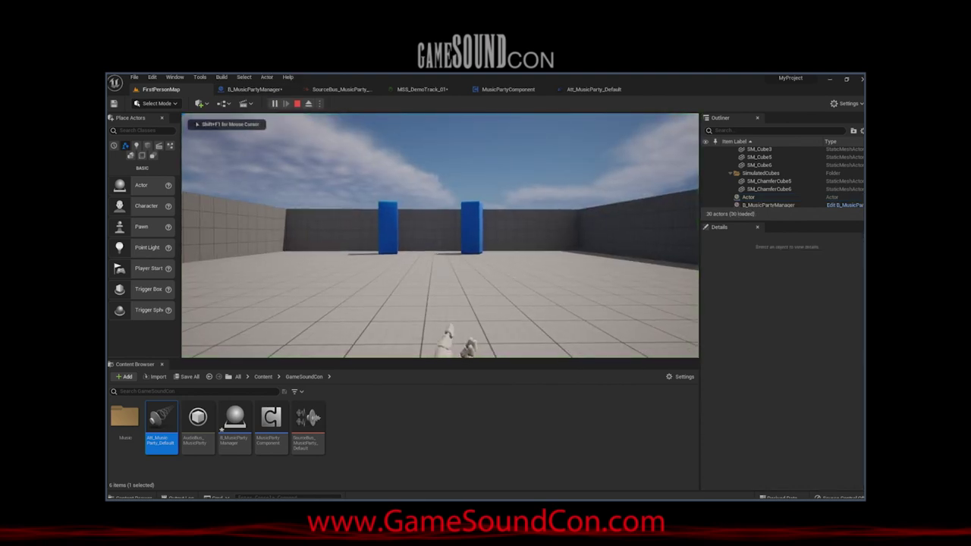
{"action": "key", "text": "grave"}
{"action": "type", "text": "audio3dvisual"}
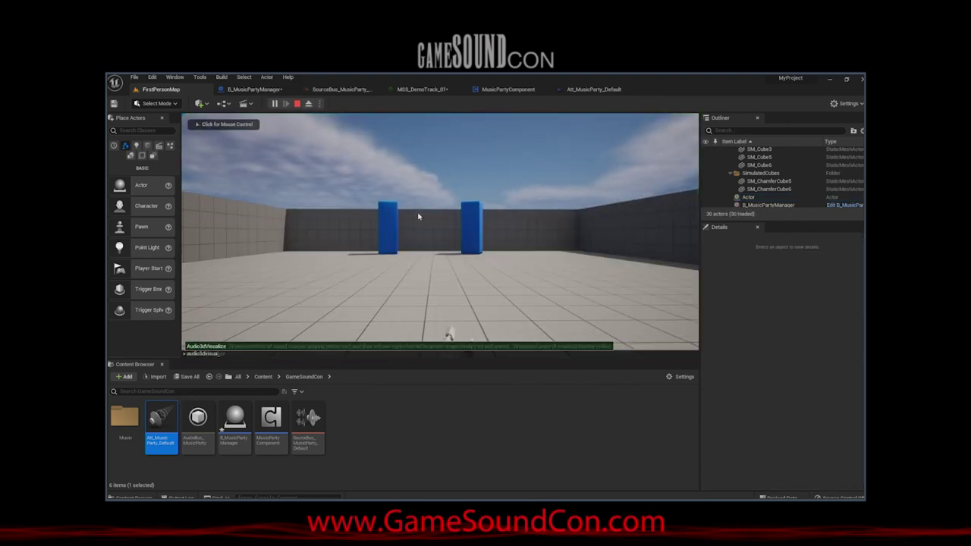
{"action": "key", "text": "Return"}
{"action": "key", "text": "w"}
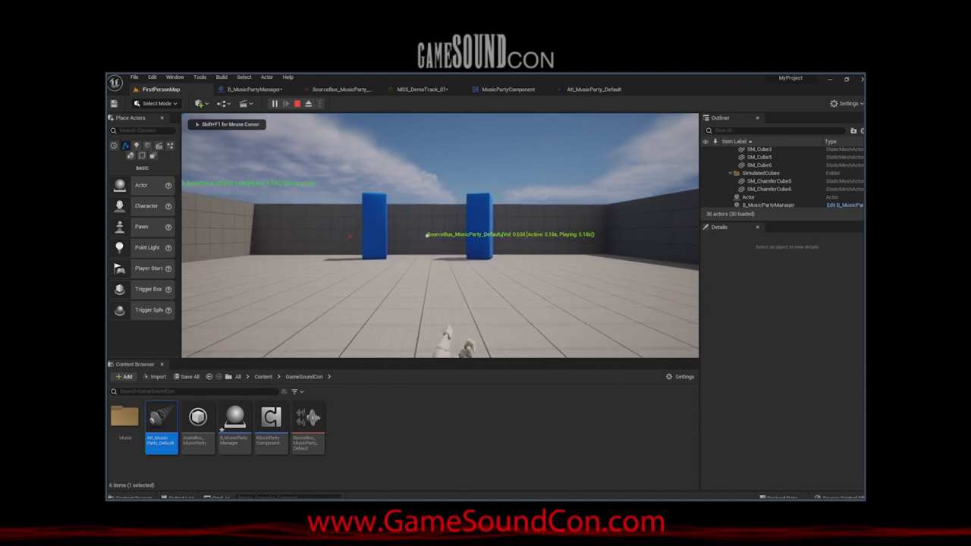
{"action": "key", "text": "w"}
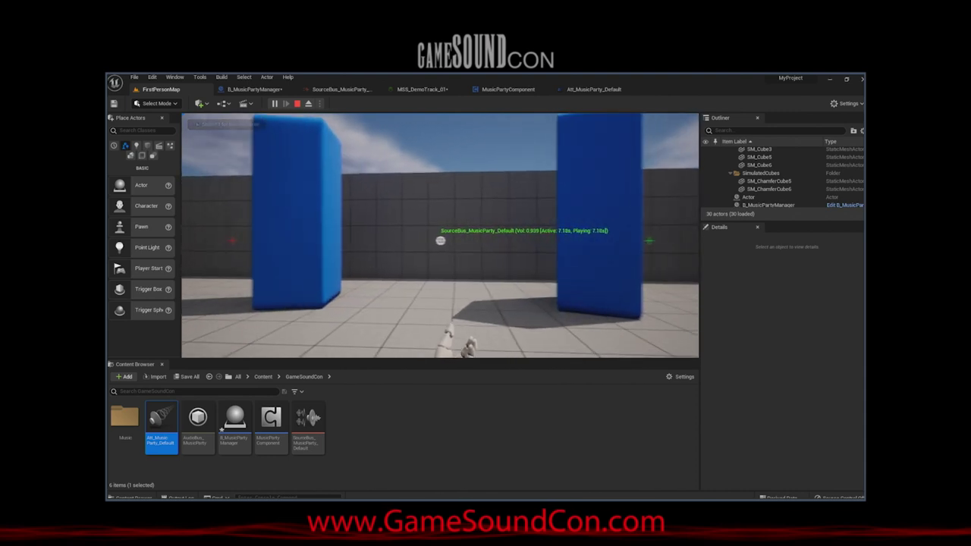
{"action": "key", "text": "s"}
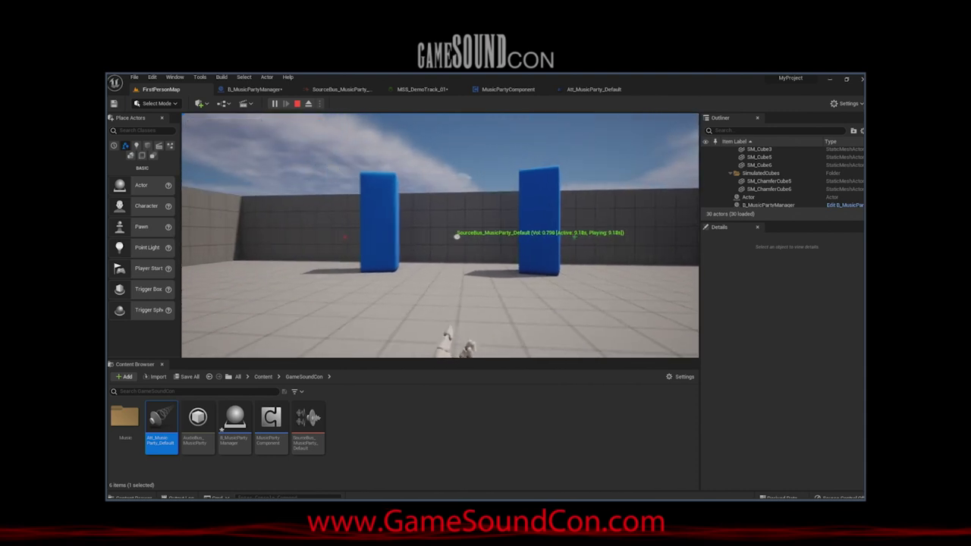
{"action": "key", "text": "Escape"}
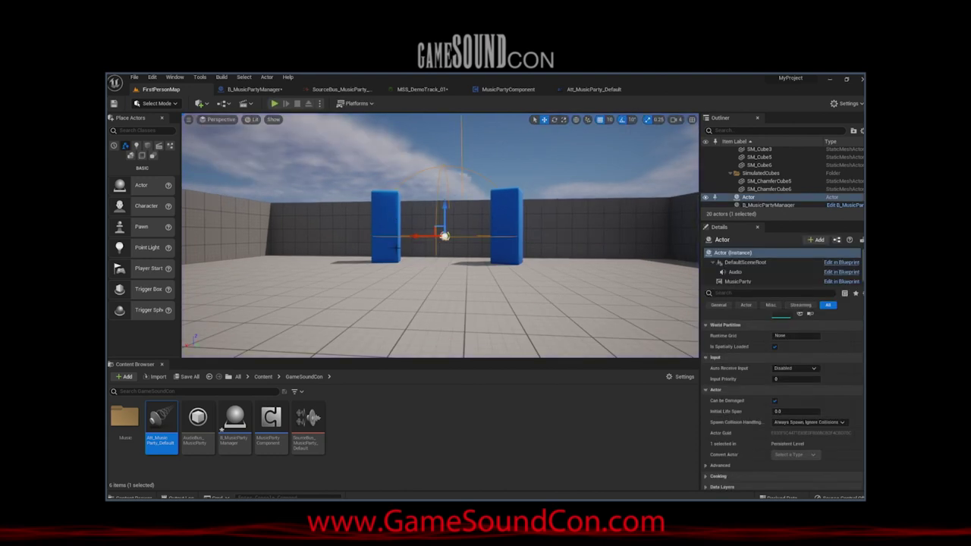
{"action": "scroll", "coordinate": [396, 247], "scroll_direction": "up", "scroll_amount": 5}
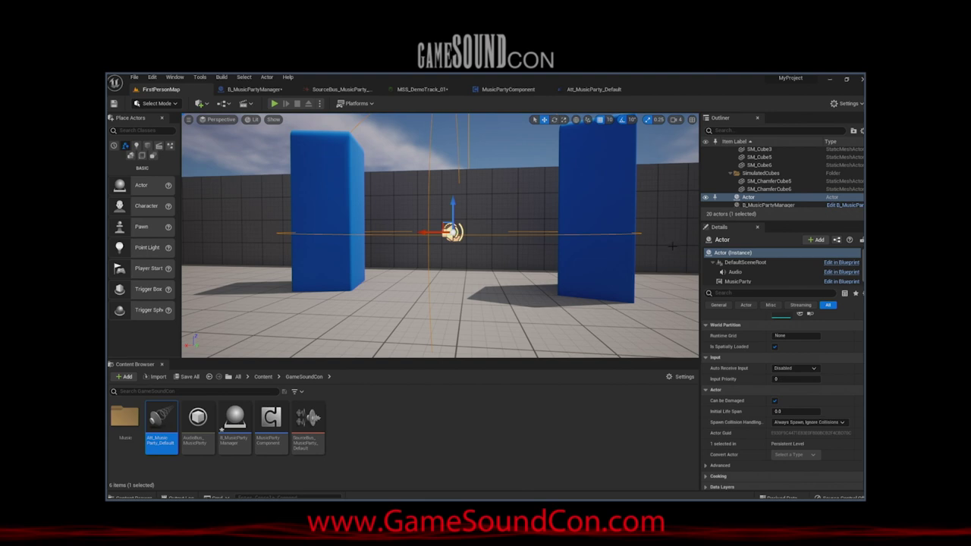
{"action": "scroll", "coordinate": [477, 285], "scroll_direction": "down", "scroll_amount": 6}
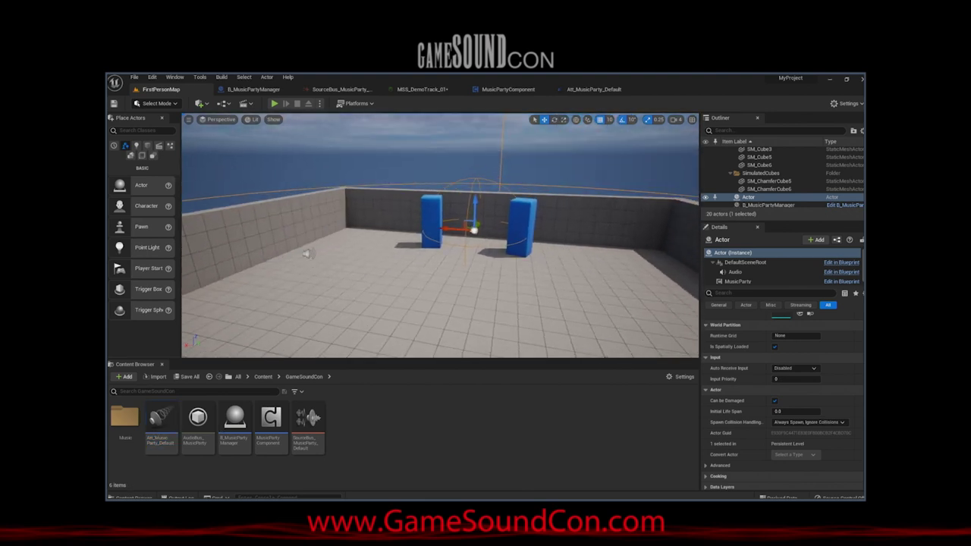
{"action": "right_click_drag", "start_coordinate": [307, 254], "coordinate": [343, 190]}
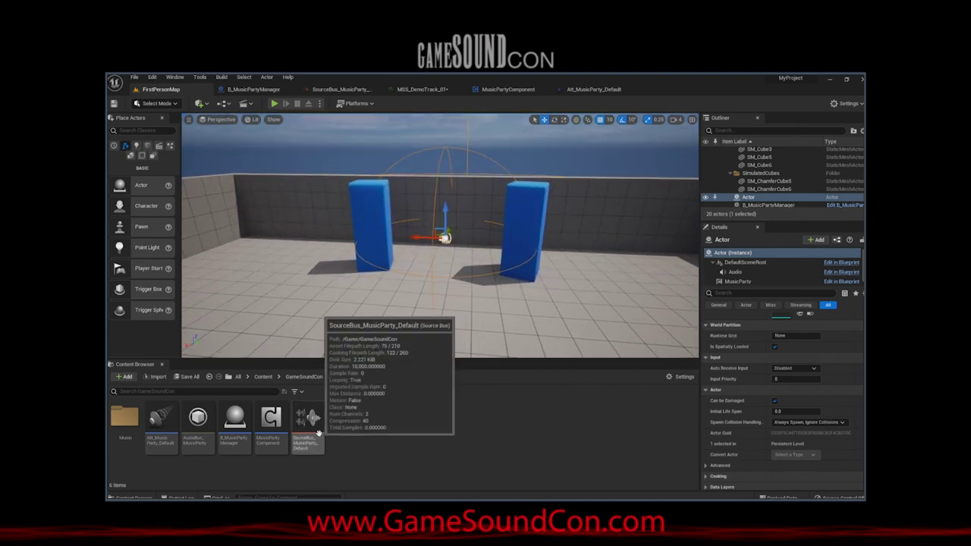
{"action": "right_click", "coordinate": [362, 425]}
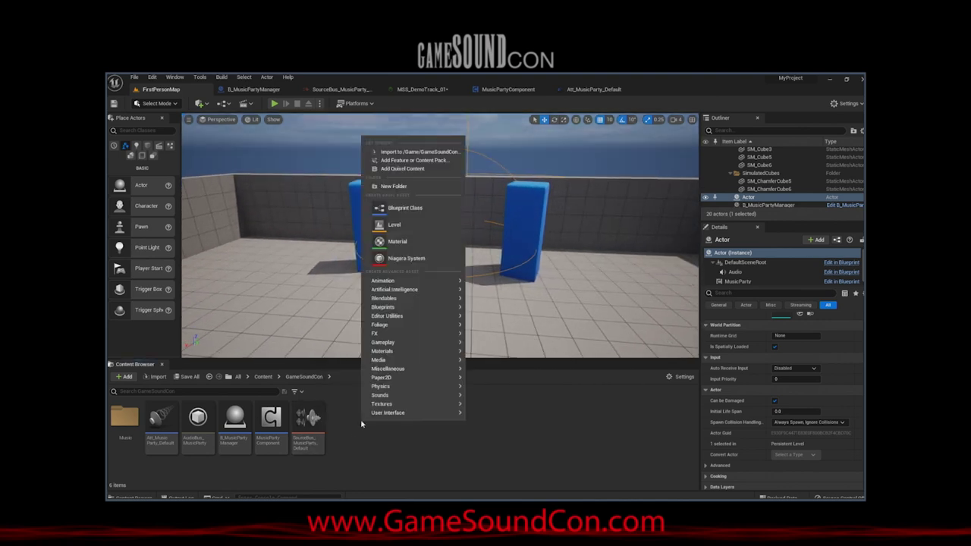
{"action": "mouse_move", "coordinate": [392, 397]}
{"action": "left_click", "coordinate": [351, 436]}
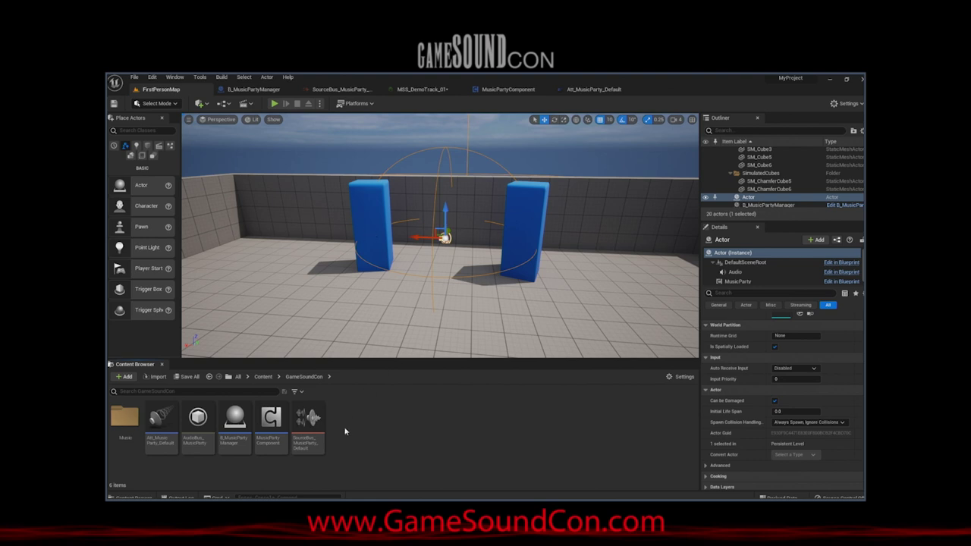
Duplicate the blue cube SM_ChamferCube6 and move the copy to the far corner of the room
{"action": "right_click_drag", "start_coordinate": [389, 292], "coordinate": [486, 220]}
{"action": "left_click", "coordinate": [476, 220]}
{"action": "left_click_drag", "start_coordinate": [403, 234], "coordinate": [674, 302], "text": "alt"}
{"action": "right_click_drag", "start_coordinate": [607, 302], "coordinate": [676, 302]}
{"action": "left_click_drag", "start_coordinate": [548, 263], "coordinate": [551, 239]}
Scale the corner cube's height down to 1.5 and lower the cube onto the floor
{"action": "key", "text": "r"}
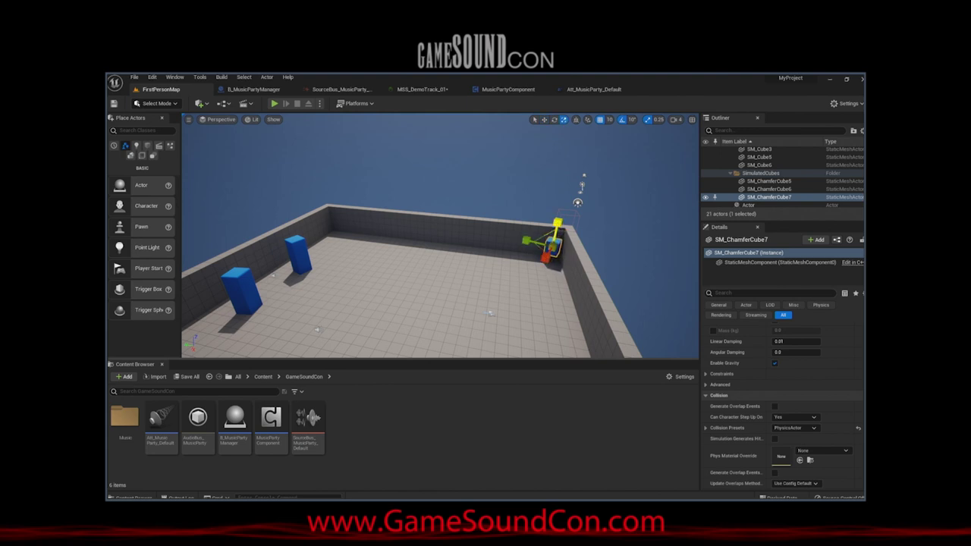
{"action": "key", "text": "f"}
{"action": "key", "text": "w"}
{"action": "left_click_drag", "start_coordinate": [438, 204], "coordinate": [437, 294]}
{"action": "right_click_drag", "start_coordinate": [436, 295], "coordinate": [434, 250]}
{"action": "mouse_move", "coordinate": [655, 242]}
{"action": "right_mouse_down"}
{"action": "mouse_move", "coordinate": [642, 190]}
{"action": "mouse_move", "coordinate": [655, 241]}
{"action": "right_mouse_up"}
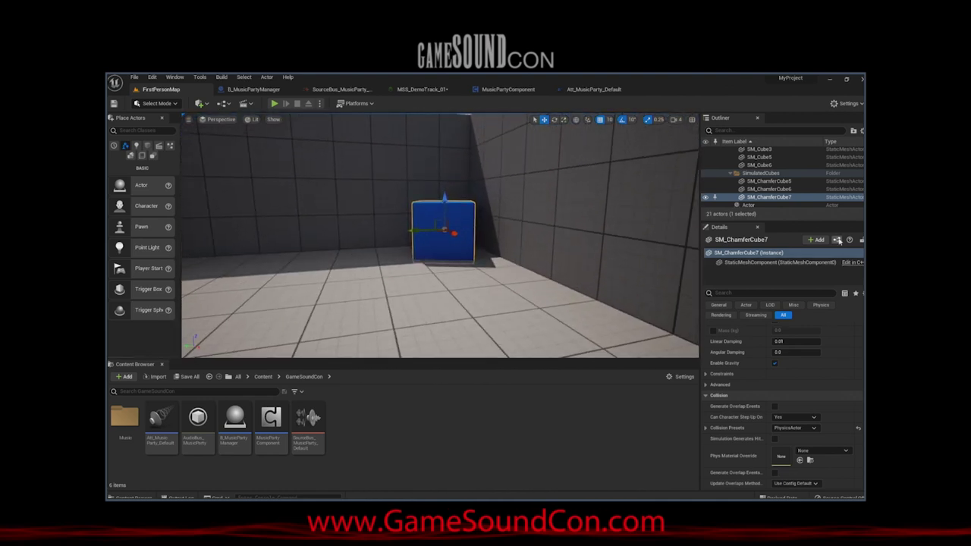
Copy the Actor's Audio and MusicParty components onto the corner cube SM_ChamferCube7
{"action": "left_click", "coordinate": [766, 130]}
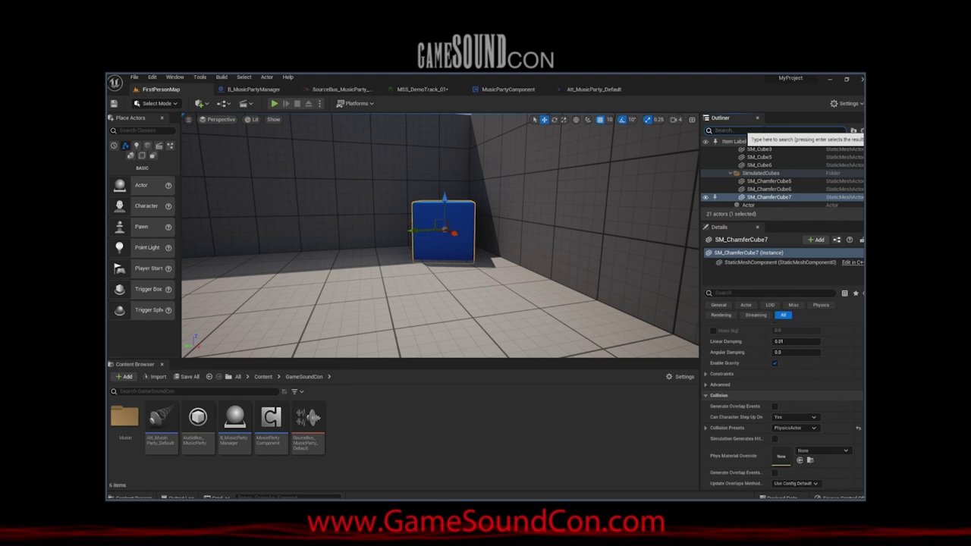
{"action": "type", "text": "act"}
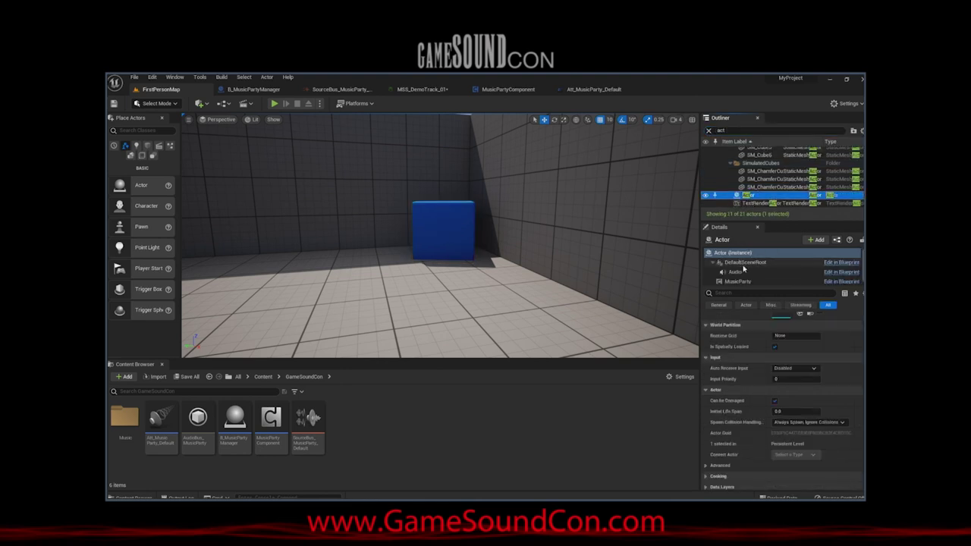
{"action": "scroll", "coordinate": [758, 342], "scroll_direction": "up", "scroll_amount": 5}
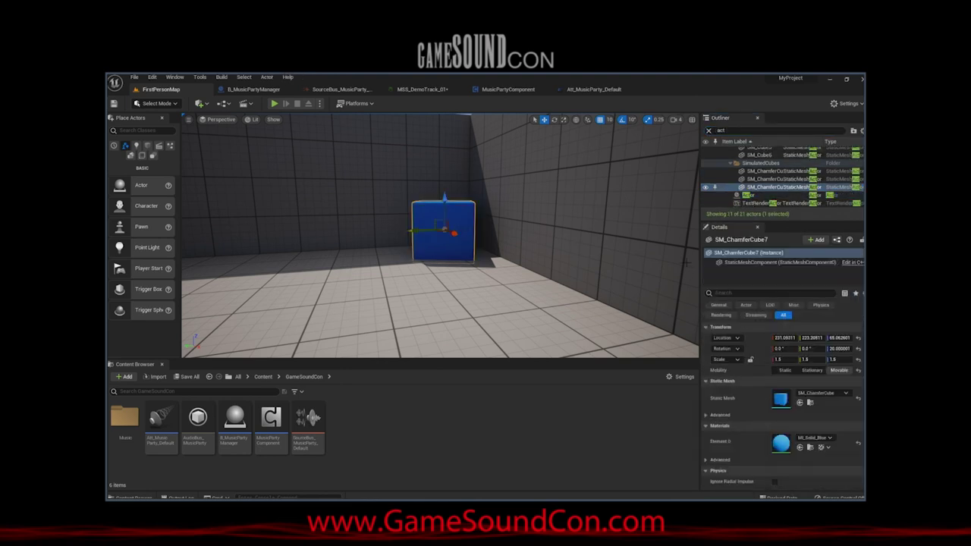
{"action": "key", "text": "ctrl+v"}
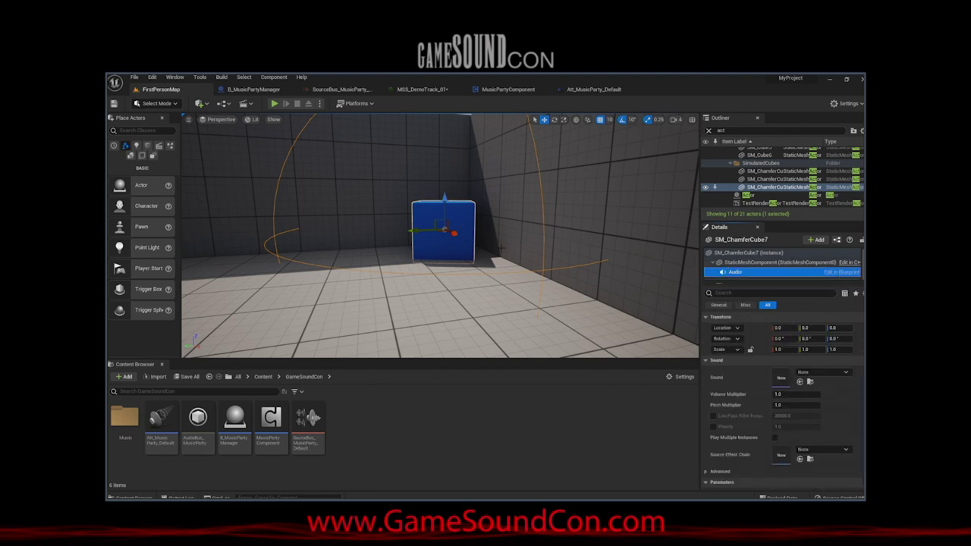
Move the corner cube's Audio component to about X 69 in front of the cube, and show its MusicParty component's settings
{"action": "mouse_move", "coordinate": [442, 230]}
{"action": "right_mouse_down"}
{"action": "mouse_move", "coordinate": [442, 274]}
{"action": "mouse_move", "coordinate": [443, 247]}
{"action": "right_mouse_up"}
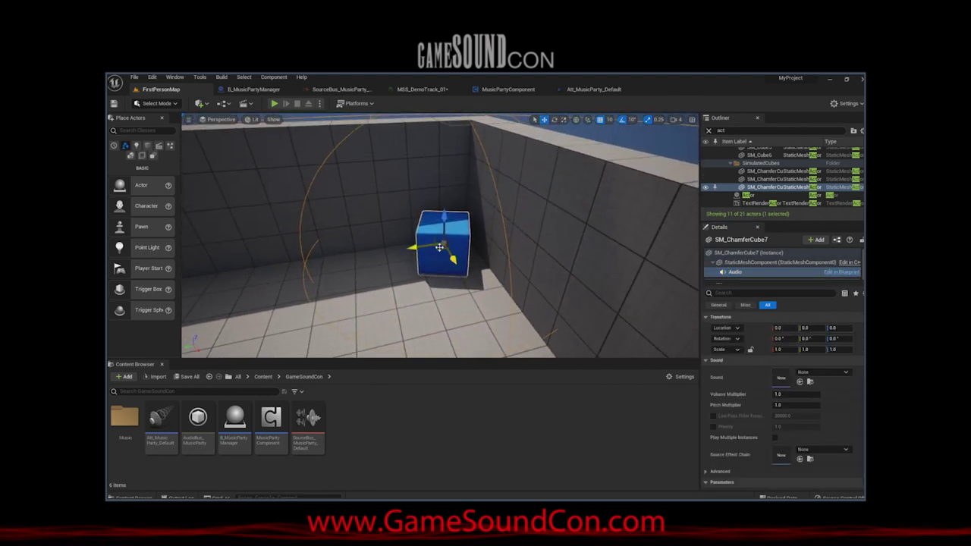
{"action": "left_click_drag", "start_coordinate": [441, 246], "coordinate": [442, 264]}
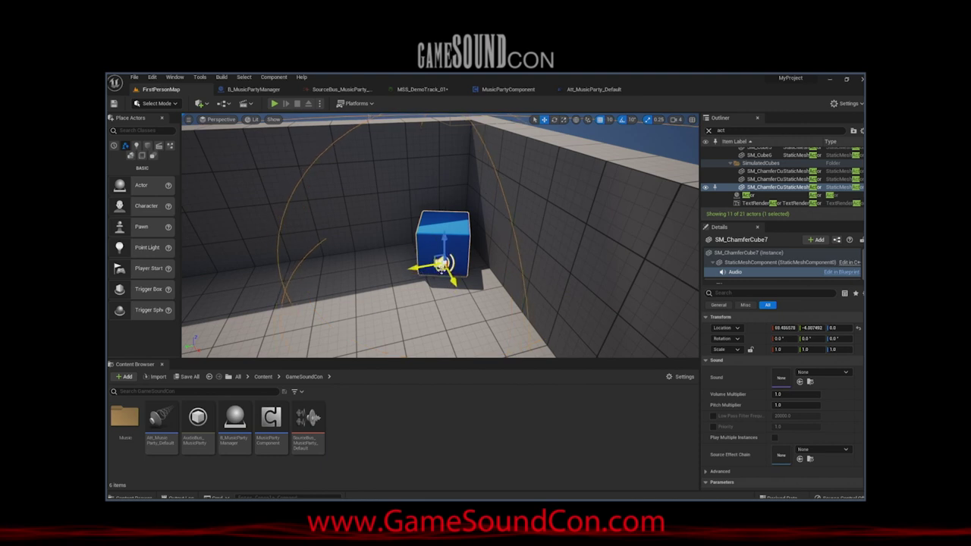
{"action": "right_click_drag", "start_coordinate": [589, 229], "coordinate": [612, 256]}
{"action": "left_click_drag", "start_coordinate": [663, 270], "coordinate": [756, 286]}
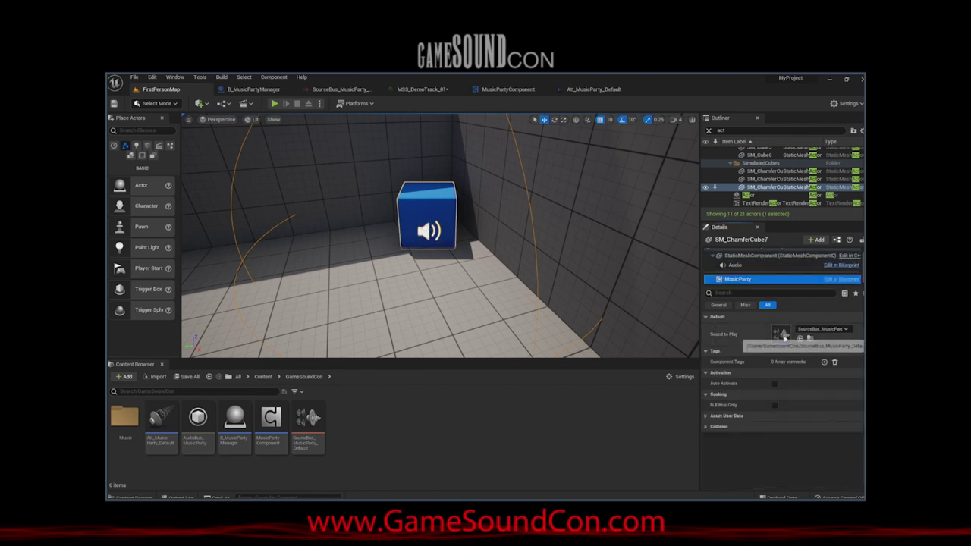
Duplicate SourceBus_MusicParty_Default and name the copy SourceBus_MusicParty_Small
{"action": "left_click", "coordinate": [308, 425]}
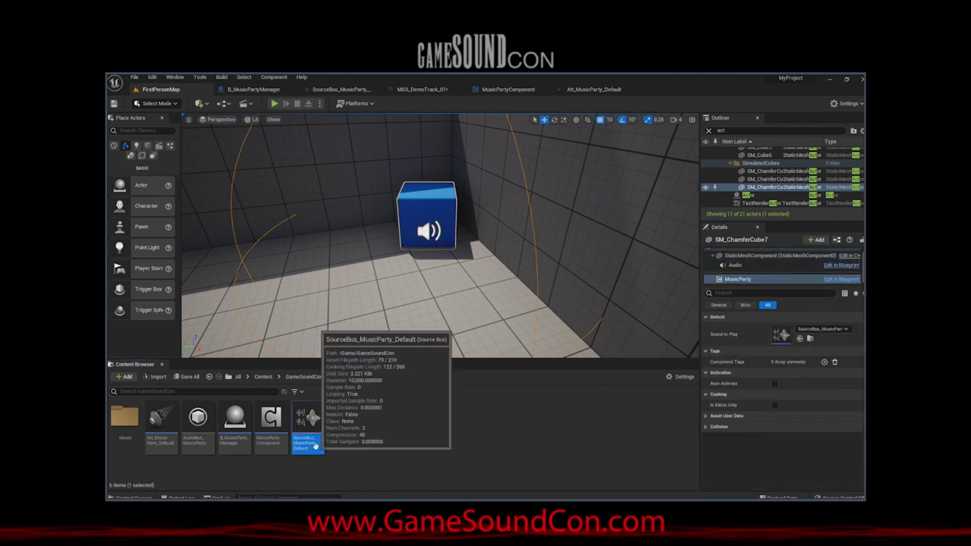
{"action": "key", "text": "ctrl+d"}
{"action": "key", "text": "BackSpace"}
{"action": "key", "text": "BackSpace"}
{"action": "key", "text": "BackSpace"}
{"action": "key", "text": "BackSpace"}
{"action": "key", "text": "BackSpace"}
{"action": "key", "text": "BackSpace"}
{"action": "key", "text": "BackSpace"}
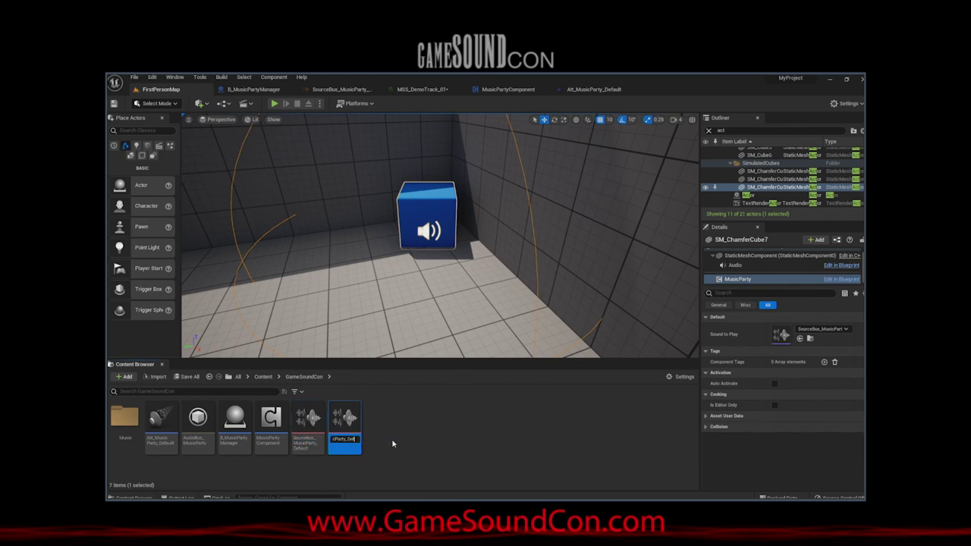
{"action": "type", "text": "Small"}
{"action": "key", "text": "Return"}
Duplicate the attenuation asset Att_MusicParty_Default as Att_MusicParty_Small
{"action": "double_click", "coordinate": [345, 426]}
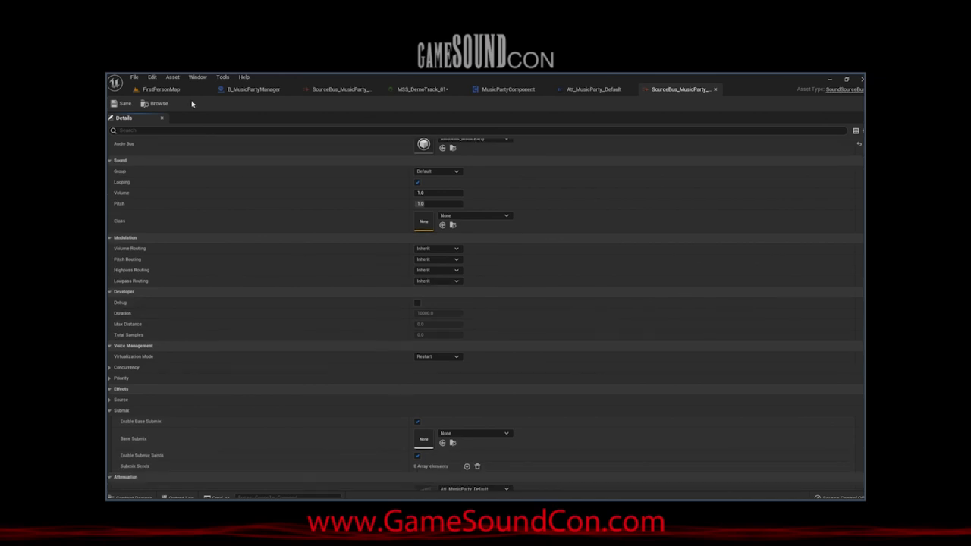
{"action": "left_click", "coordinate": [164, 89]}
{"action": "left_click", "coordinate": [162, 444]}
{"action": "key", "text": "ctrl+d"}
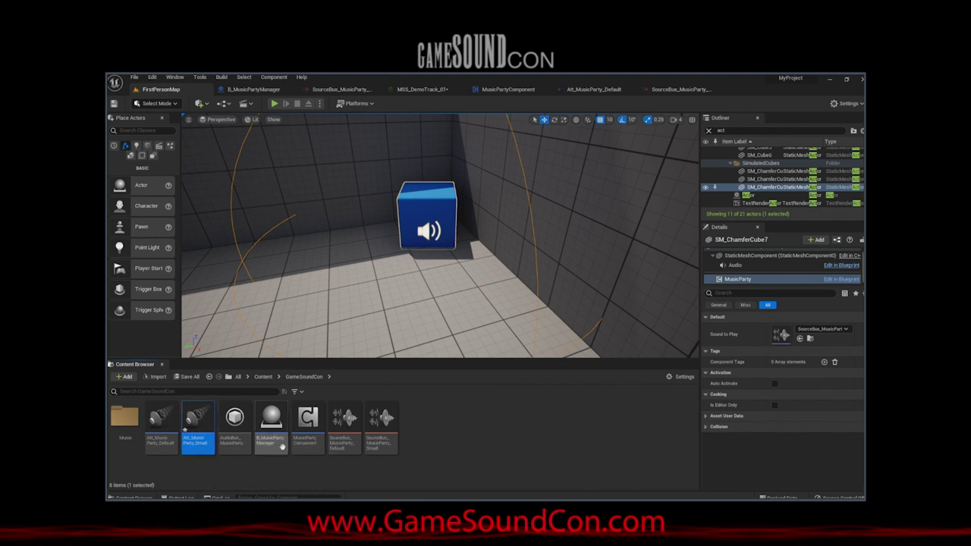
Assign Att_MusicParty_Small as the attenuation settings of SourceBus_MusicParty_Small
{"action": "double_click", "coordinate": [372, 428]}
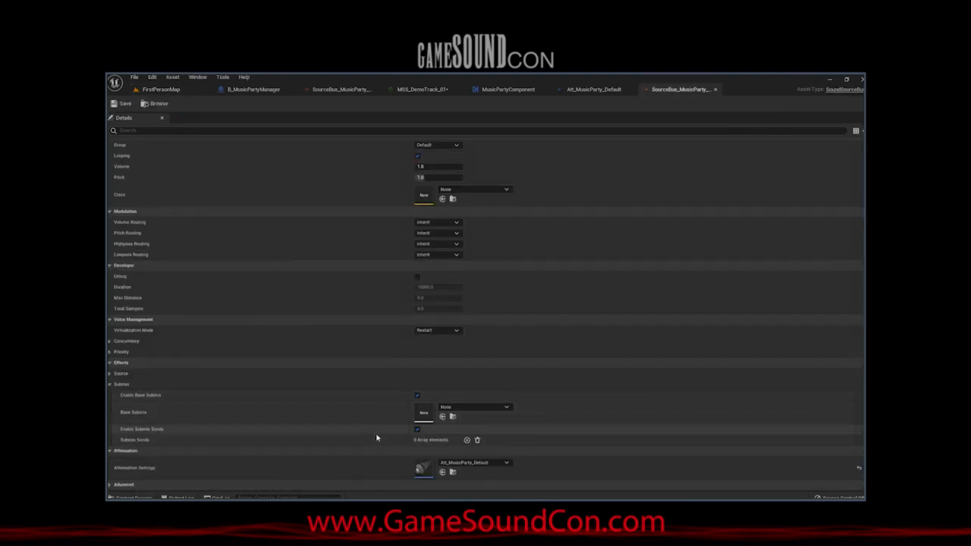
{"action": "left_click", "coordinate": [475, 462]}
{"action": "left_click", "coordinate": [494, 377]}
Set the Falloff Distance of Att_MusicParty_Small to 500, save the asset, and return to the level
{"action": "double_click", "coordinate": [421, 469]}
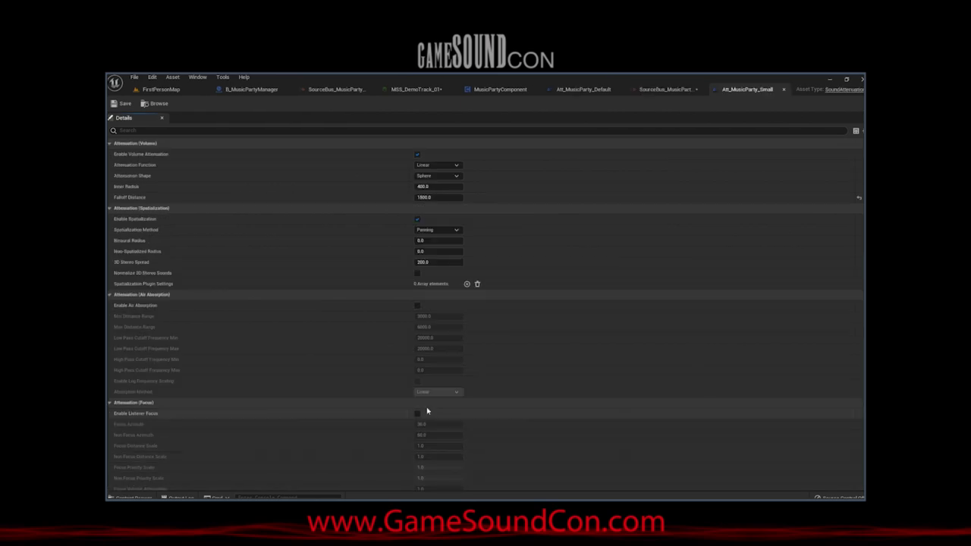
{"action": "left_click", "coordinate": [438, 197]}
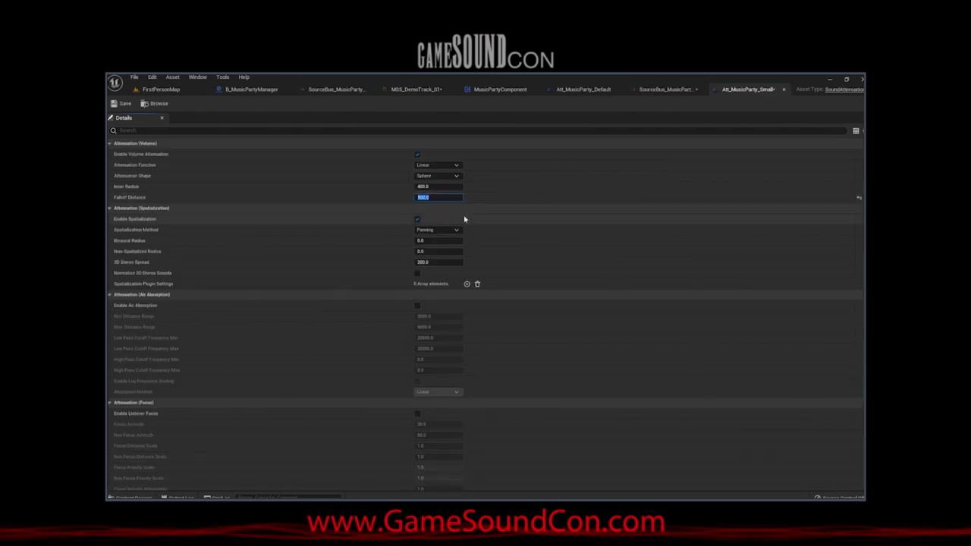
{"action": "left_click", "coordinate": [156, 90]}
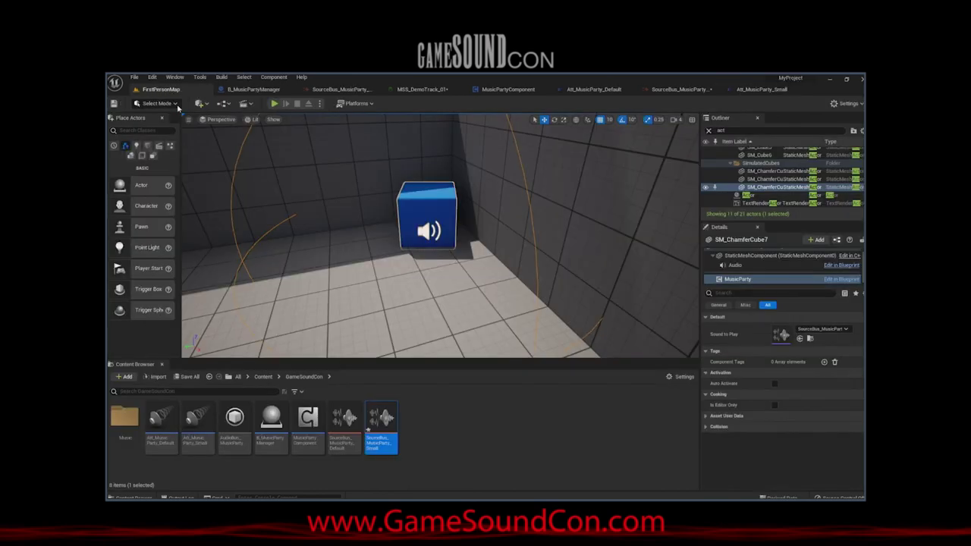
Play-test the level briefly, looking toward the cubes, and stop the session
{"action": "left_click", "coordinate": [273, 104]}
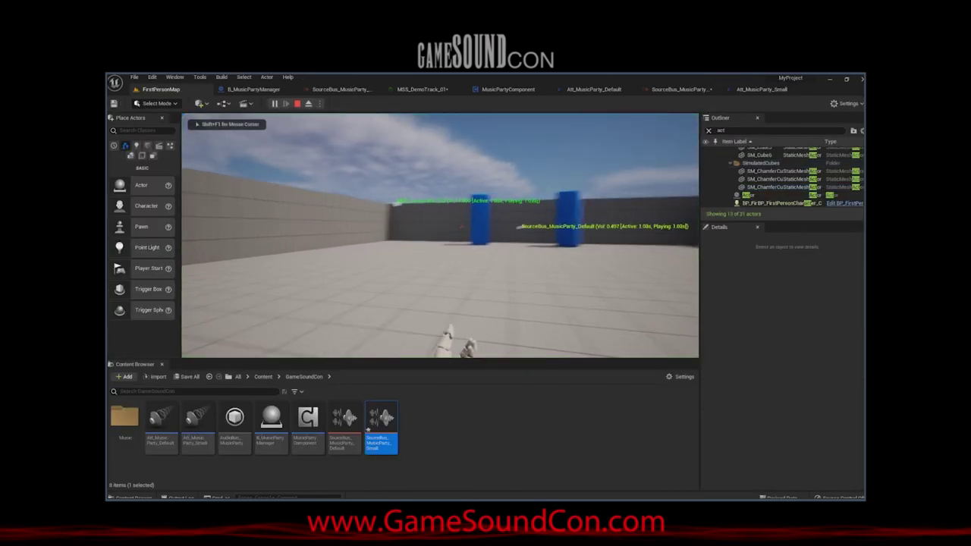
{"action": "key", "text": "Escape"}
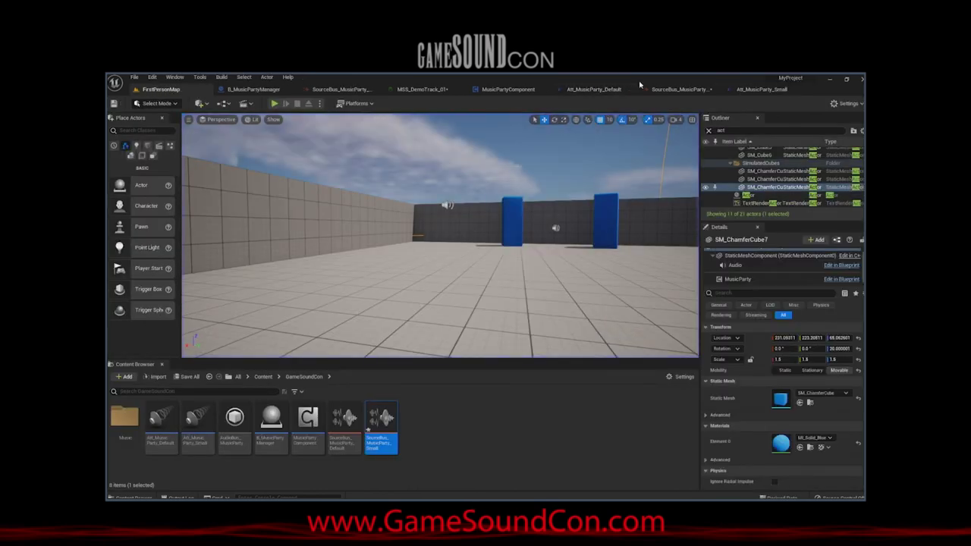
Set the source volume of the MetaSound MSS_DemoTrack_02 to 0.5
{"action": "left_click", "coordinate": [253, 90]}
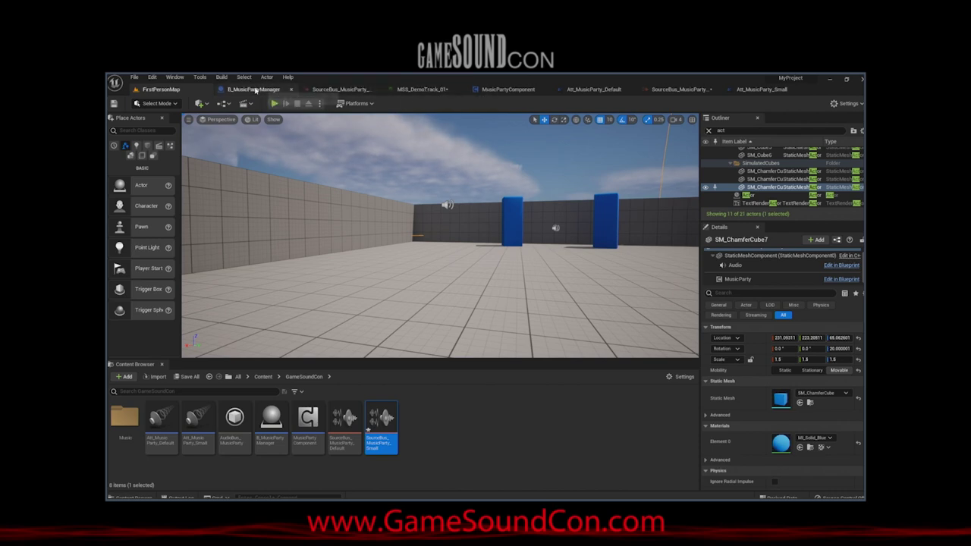
{"action": "double_click", "coordinate": [709, 262]}
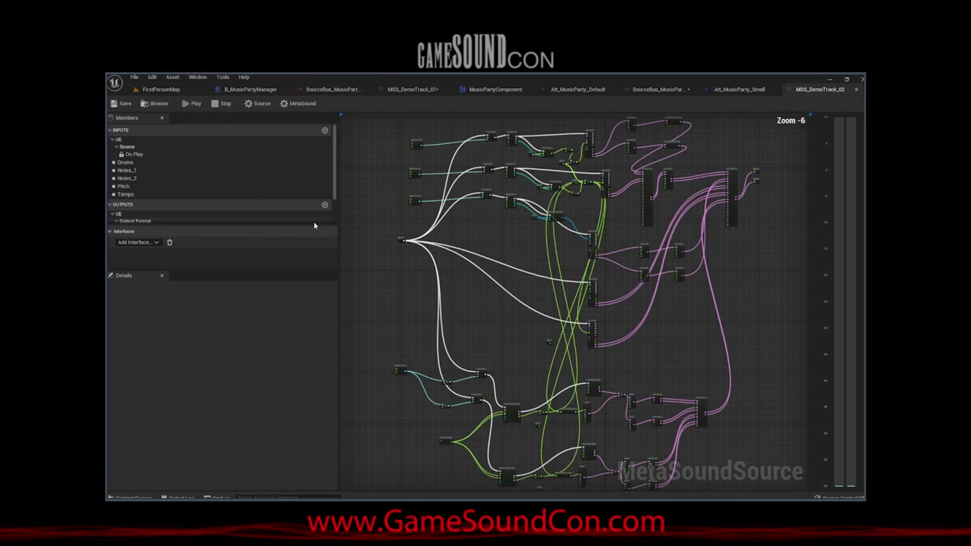
{"action": "scroll", "coordinate": [711, 205], "scroll_direction": "up", "scroll_amount": 6}
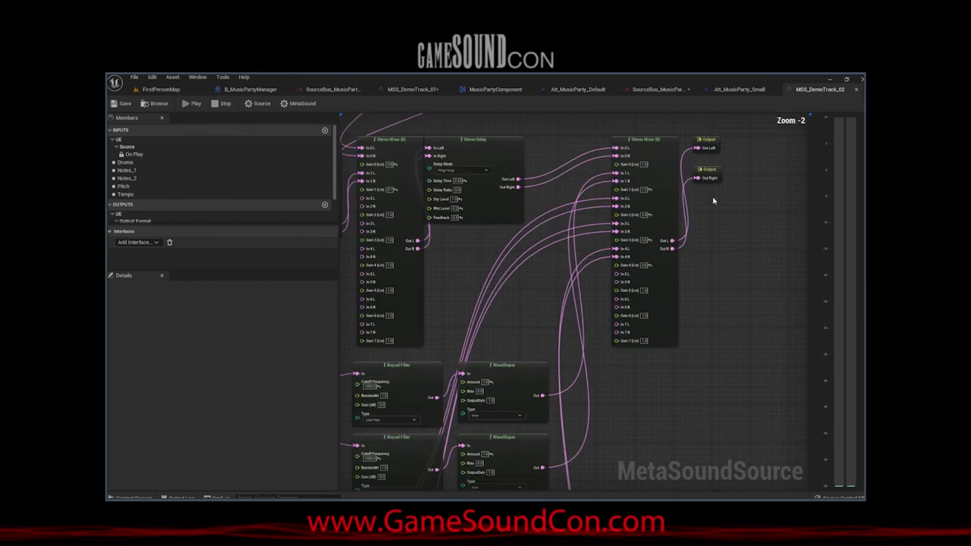
{"action": "left_click", "coordinate": [284, 104]}
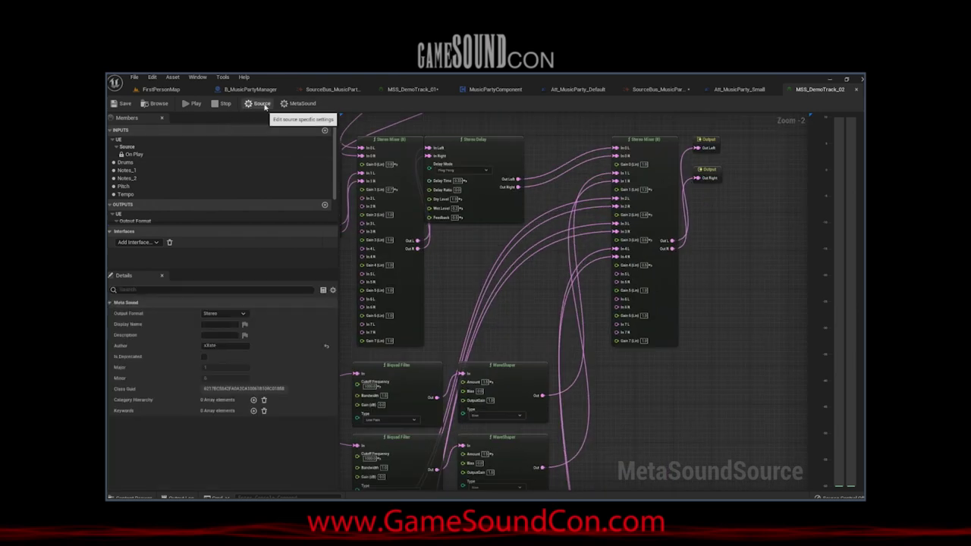
{"action": "left_click", "coordinate": [258, 103]}
{"action": "left_click", "coordinate": [284, 103]}
{"action": "left_click", "coordinate": [258, 104]}
{"action": "left_click", "coordinate": [155, 303]}
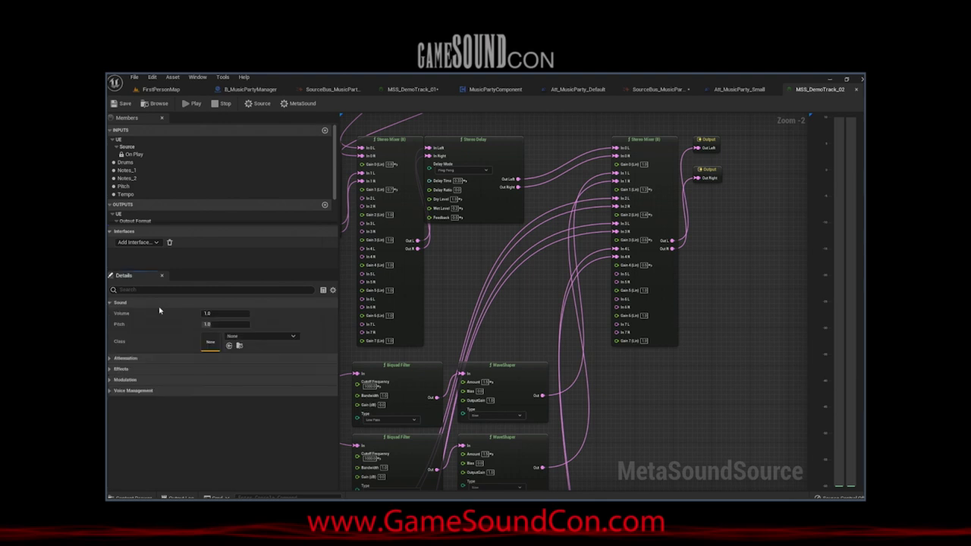
{"action": "left_click", "coordinate": [220, 313]}
{"action": "type", "text": ".5"}
{"action": "key", "text": "Return"}
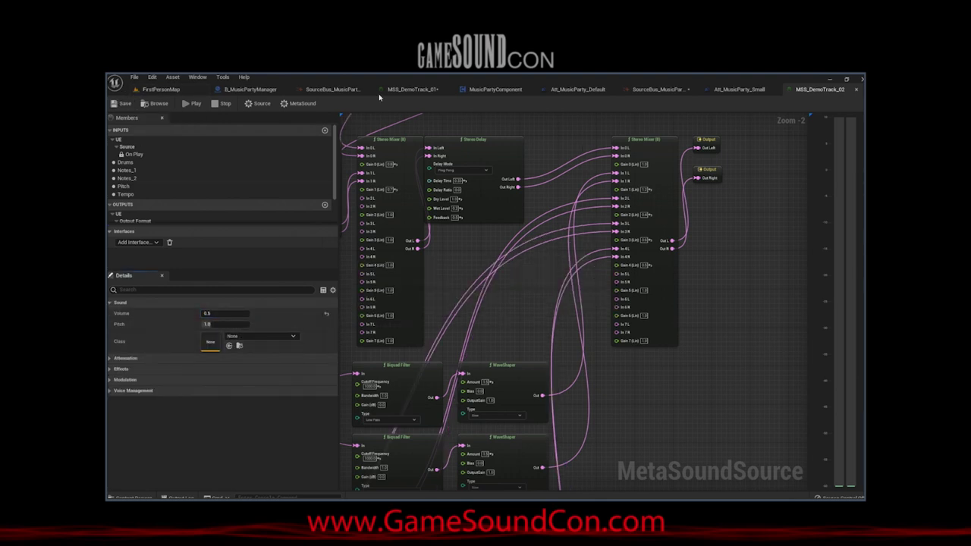
Play-test the level again, turning toward the corner cube, and stop the session
{"action": "left_click", "coordinate": [159, 88]}
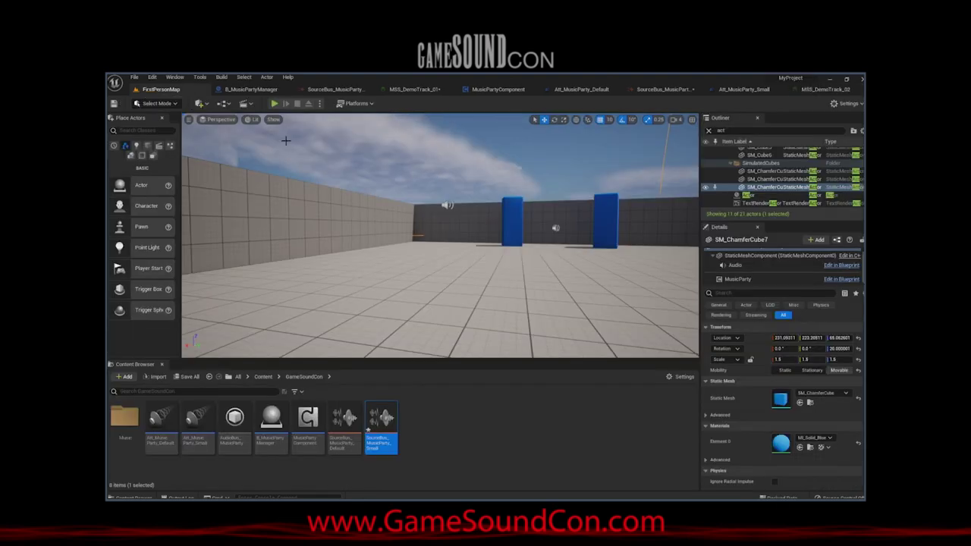
{"action": "left_click", "coordinate": [273, 104]}
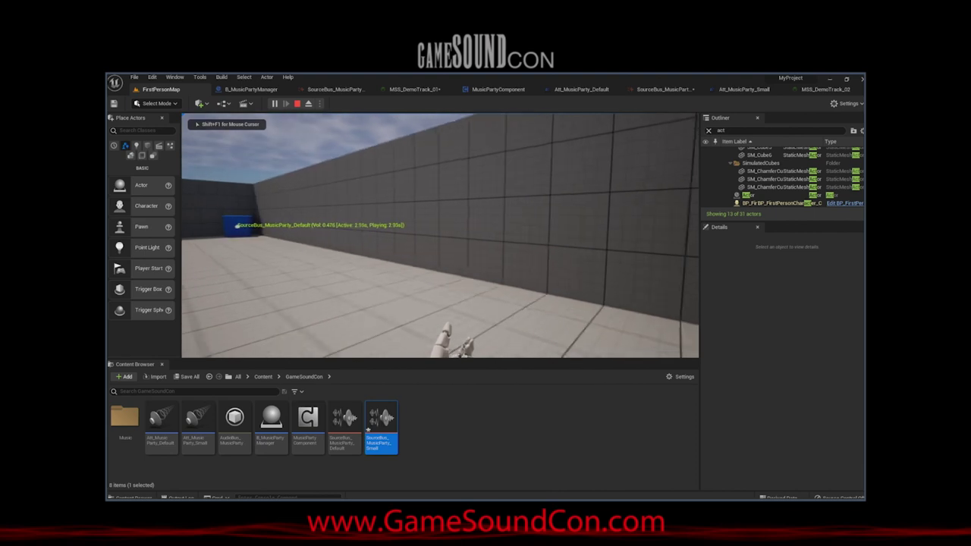
{"action": "key", "text": "shift+F1"}
{"action": "key", "text": "Escape"}
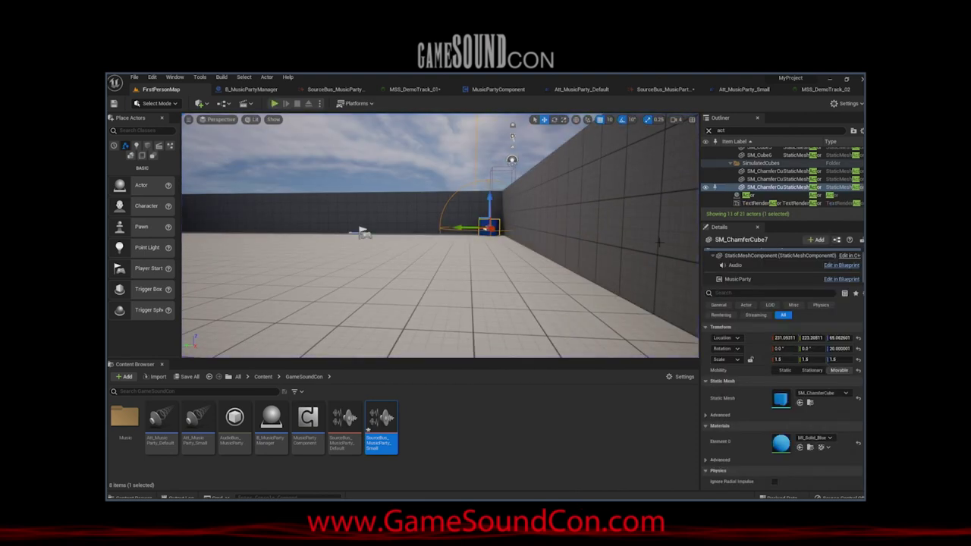
Turn off Override Attenuation on the corner cube's Audio component
{"action": "left_click", "coordinate": [739, 265]}
{"action": "scroll", "coordinate": [771, 455], "scroll_direction": "down", "scroll_amount": 3}
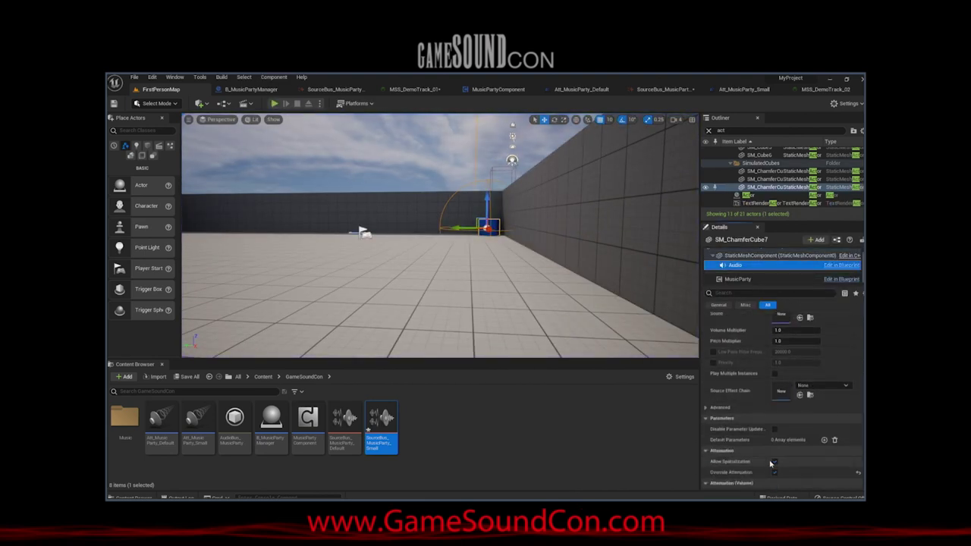
{"action": "left_click", "coordinate": [771, 464]}
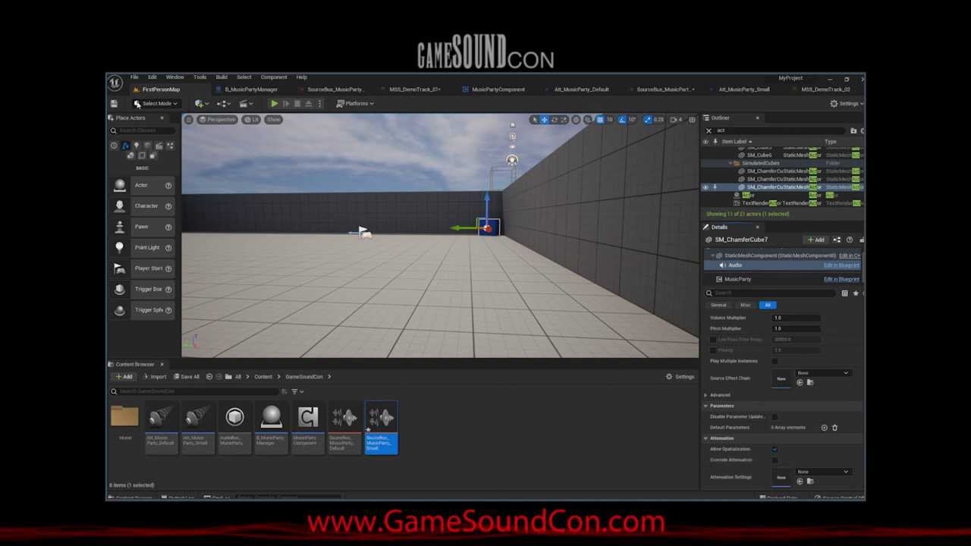
Play-test the level, walking toward the corner cube and back to the tall cubes, and stop the session
{"action": "left_click", "coordinate": [274, 103]}
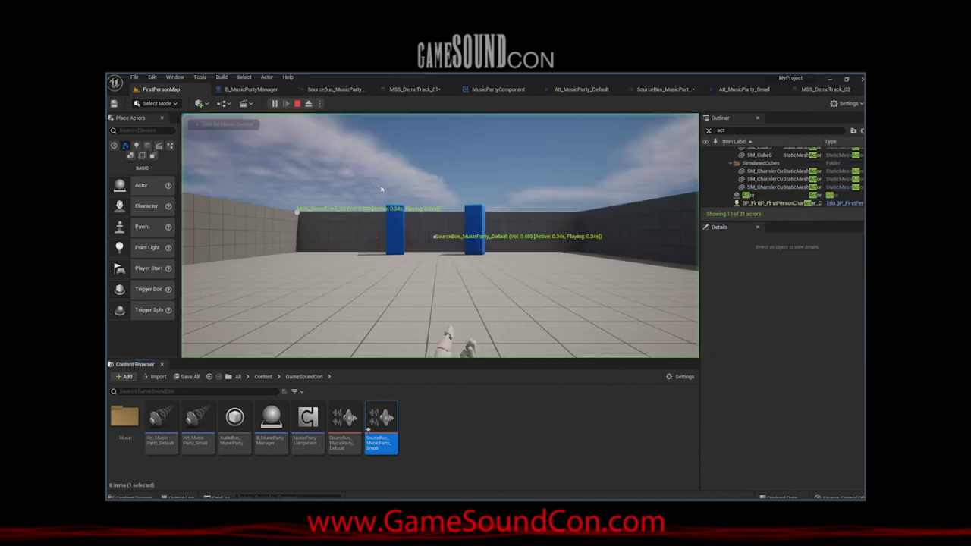
{"action": "key", "text": "w"}
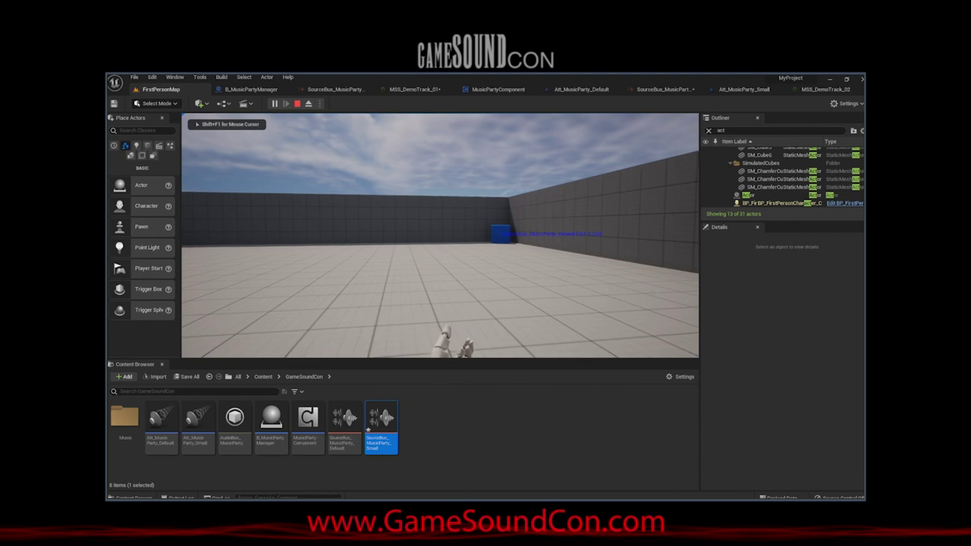
{"action": "key", "text": "w"}
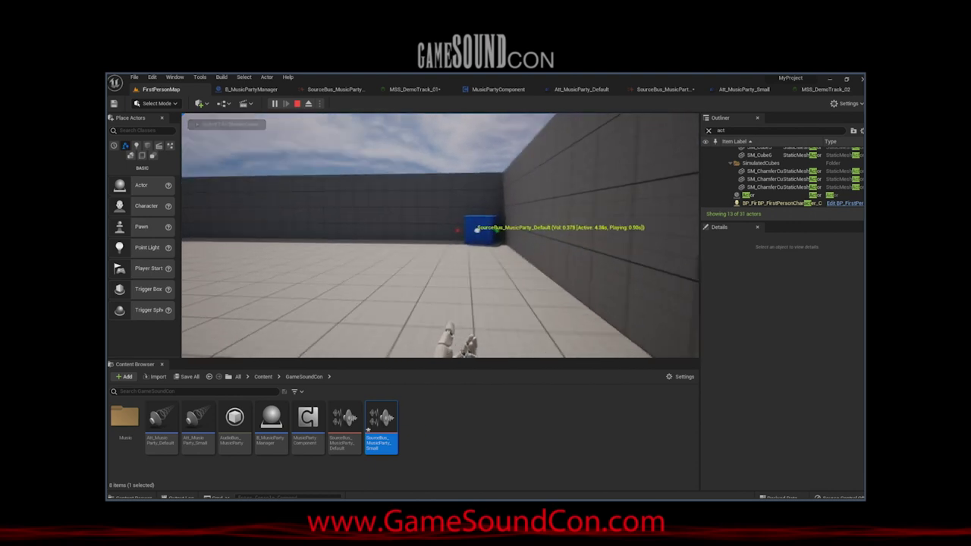
{"action": "key", "text": "s"}
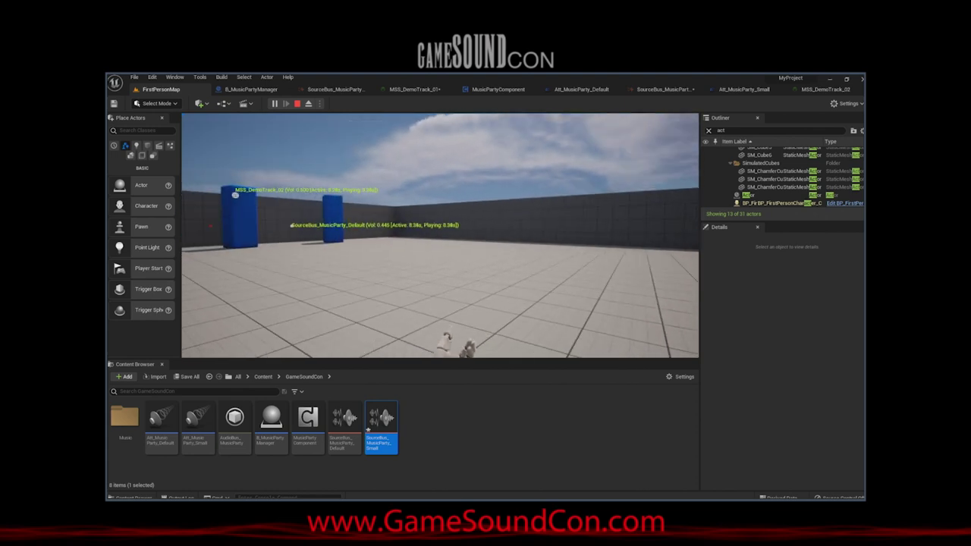
{"action": "key", "text": "Escape"}
Set the Falloff Distance in the attenuation override of the Actor's Audio component to 1000
{"action": "left_click", "coordinate": [292, 226]}
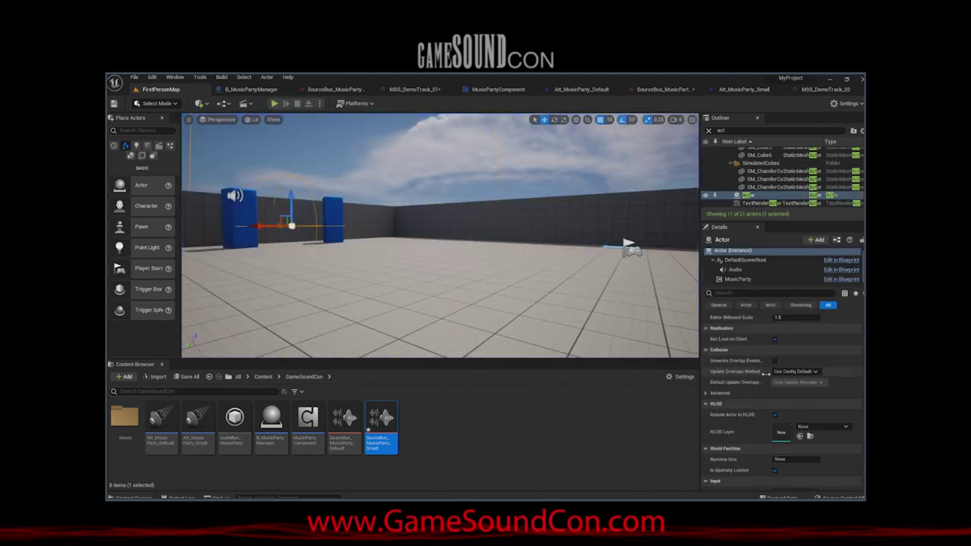
{"action": "scroll", "coordinate": [767, 372], "scroll_direction": "down", "scroll_amount": 1}
{"action": "left_click", "coordinate": [736, 270]}
{"action": "scroll", "coordinate": [788, 436], "scroll_direction": "down", "scroll_amount": 2}
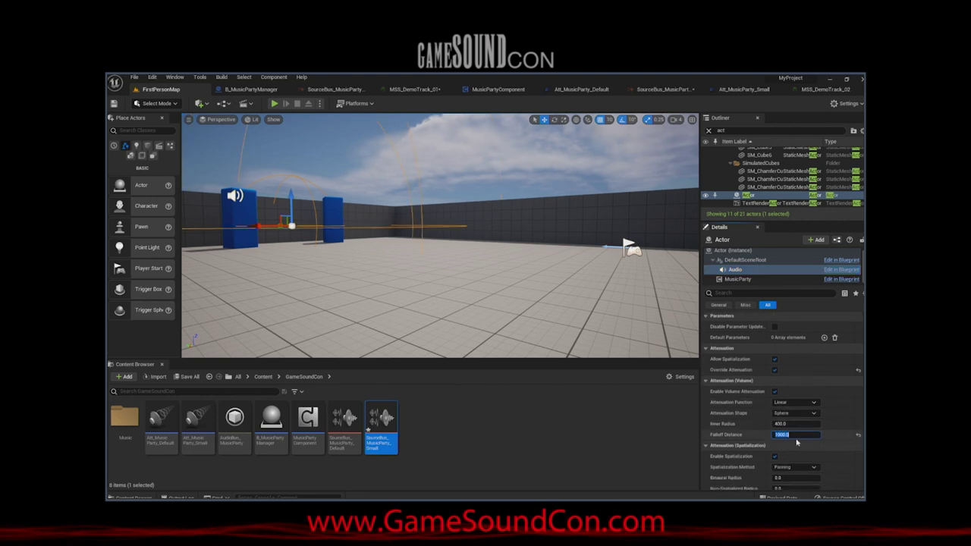
{"action": "right_click_drag", "start_coordinate": [460, 324], "coordinate": [453, 293]}
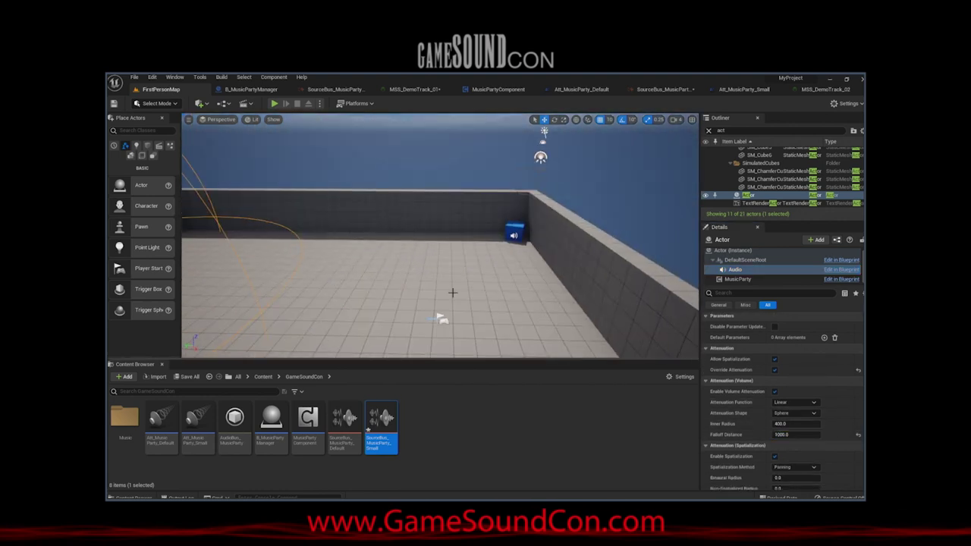
Play-test the level, walking toward the tall cubes and turning to approach the corner cube, and stop the session
{"action": "mouse_move", "coordinate": [407, 199]}
{"action": "right_mouse_down"}
{"action": "mouse_move", "coordinate": [416, 227]}
{"action": "mouse_move", "coordinate": [407, 199]}
{"action": "right_mouse_up"}
{"action": "key", "text": "alt+p"}
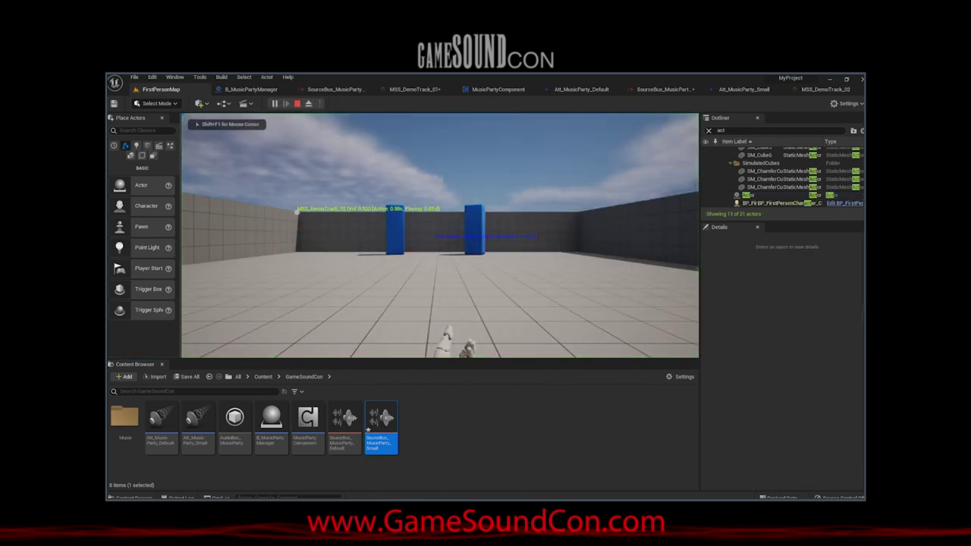
{"action": "key", "text": "w"}
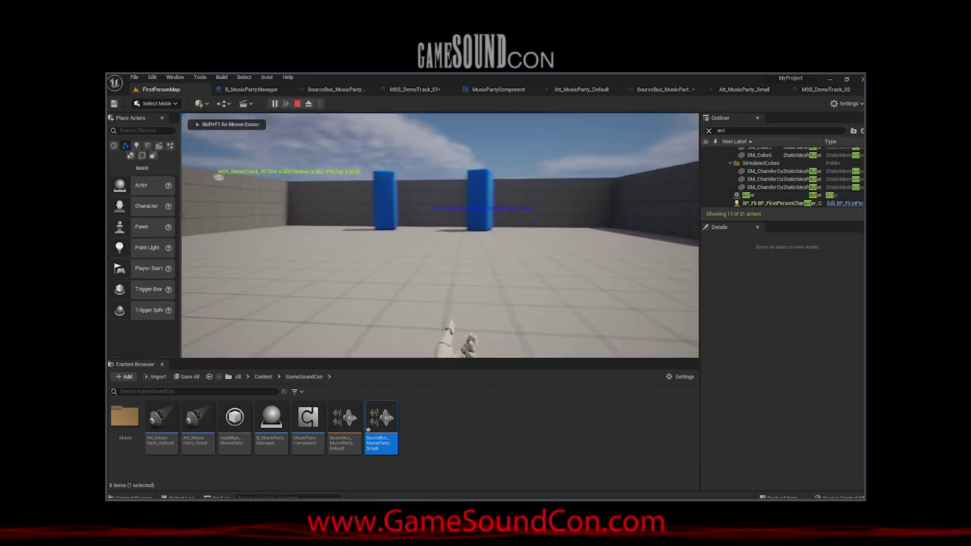
{"action": "key", "text": "w"}
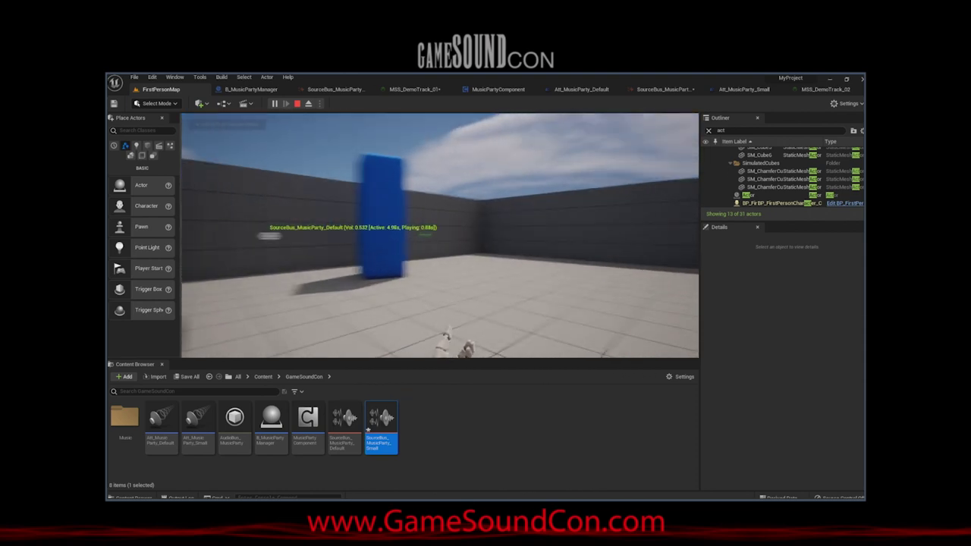
{"action": "key", "text": "w"}
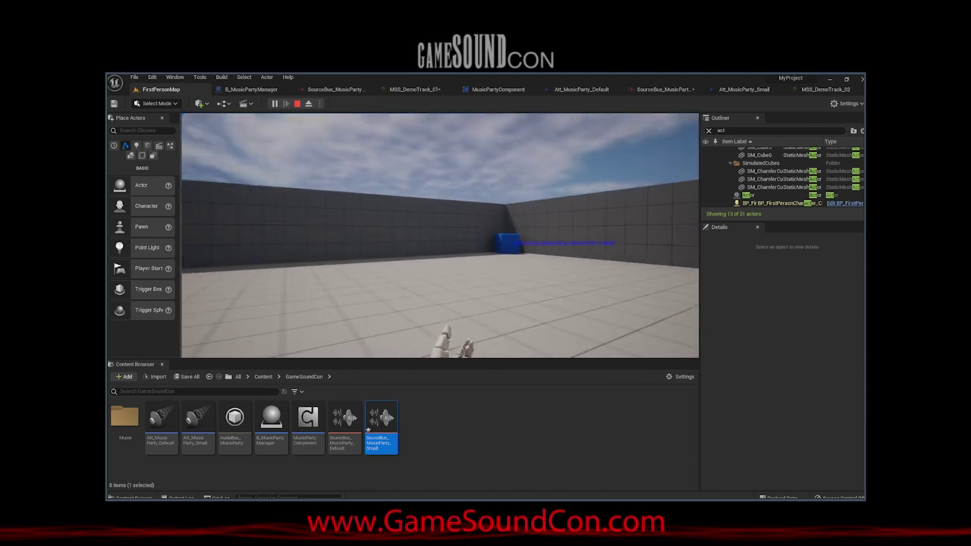
{"action": "key", "text": "w"}
{"action": "key", "text": "Escape"}
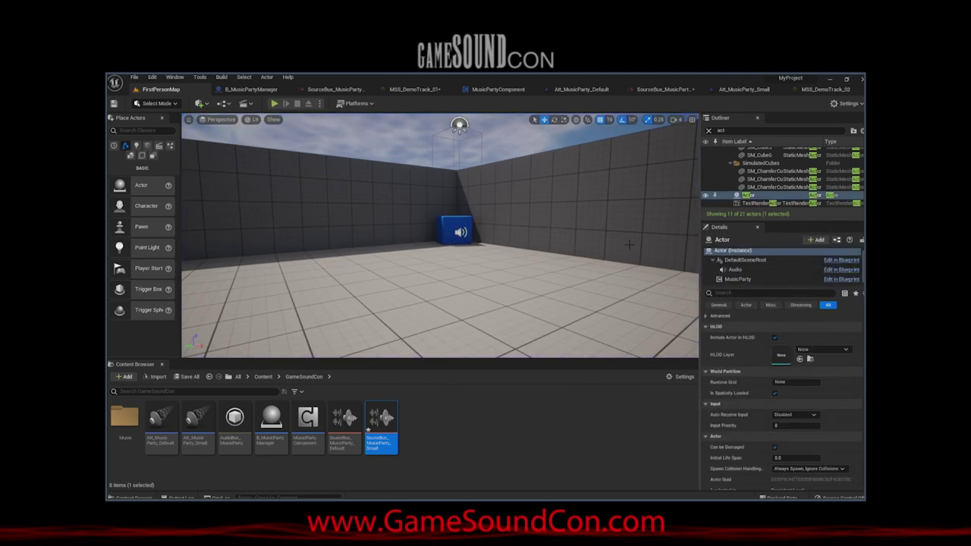
Assign SourceBus_MusicParty_Small as the Sound to Play of the Actor's MusicParty component
{"action": "left_click", "coordinate": [737, 279]}
{"action": "left_click_drag", "start_coordinate": [392, 435], "coordinate": [791, 331]}
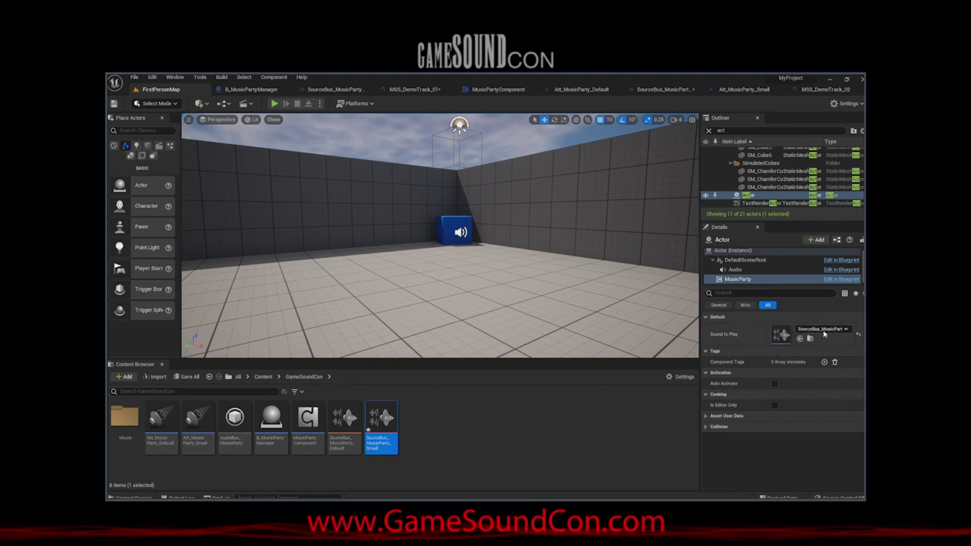
Create an Effects folder in GameSoundCon containing a Speaker_Small_EffectChain that chains the Speaker_Small_EQ and Speaker_Small_Distortion presets
{"action": "left_click", "coordinate": [420, 437]}
{"action": "right_click", "coordinate": [420, 438]}
{"action": "left_click", "coordinate": [453, 205]}
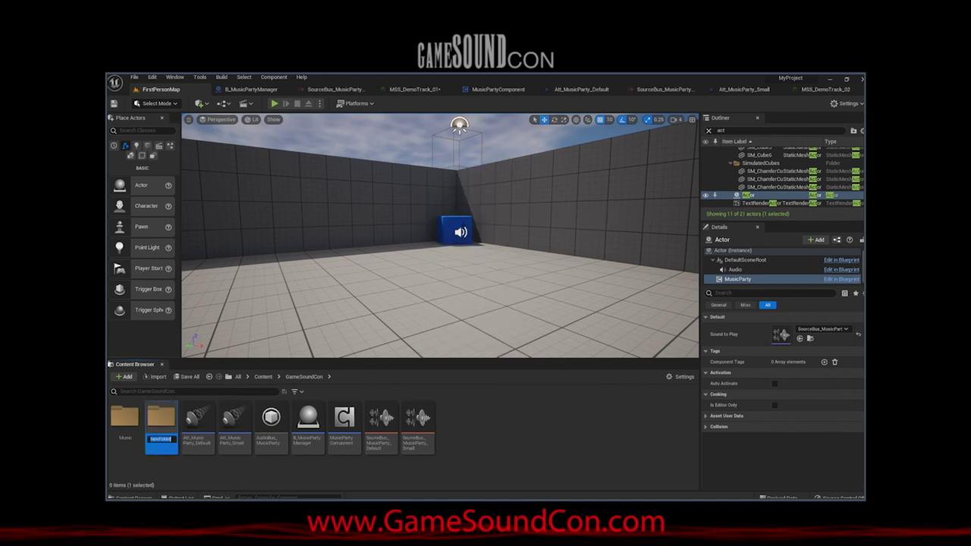
{"action": "key", "text": "Return"}
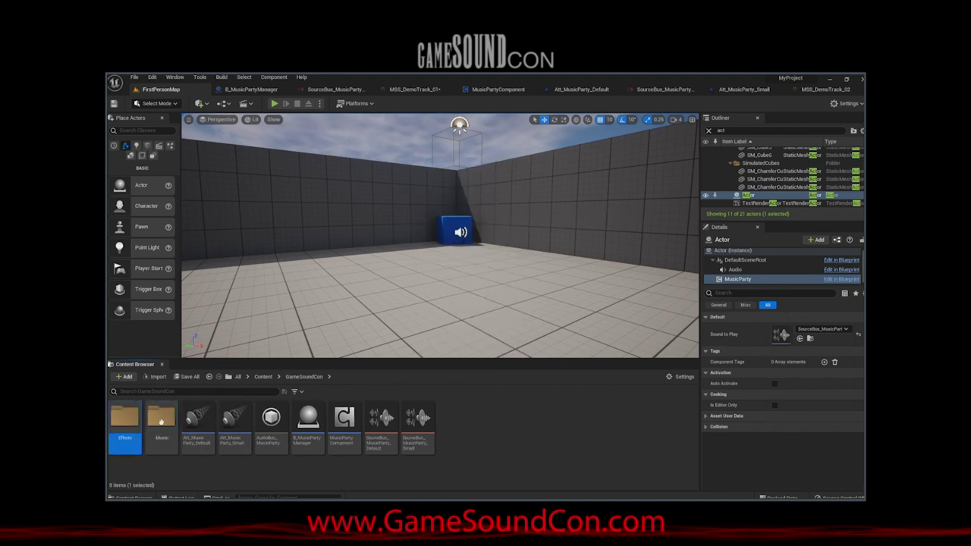
{"action": "double_click", "coordinate": [159, 421]}
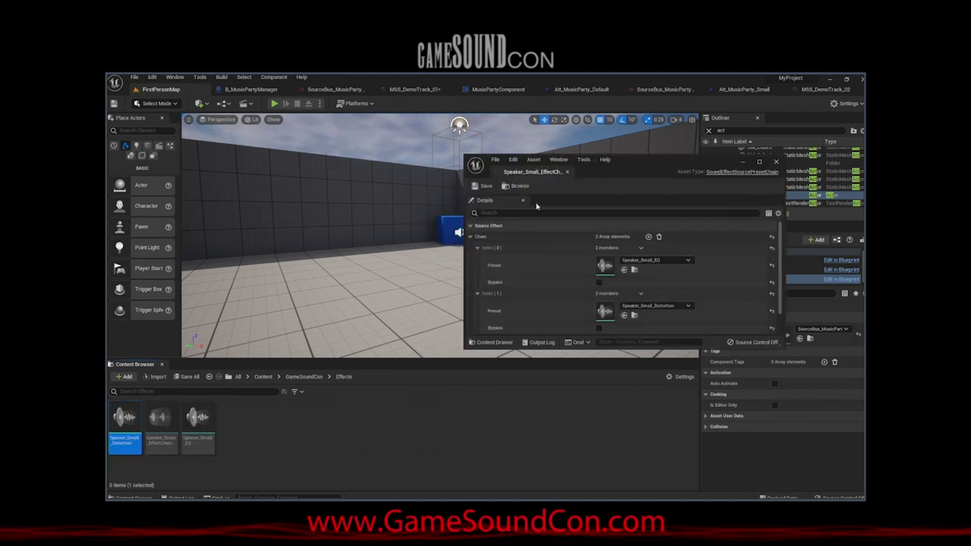
Set the Source Effect Chain of SourceBus_MusicParty_Small to Speaker_Small_EffectChain
{"action": "left_click", "coordinate": [297, 379]}
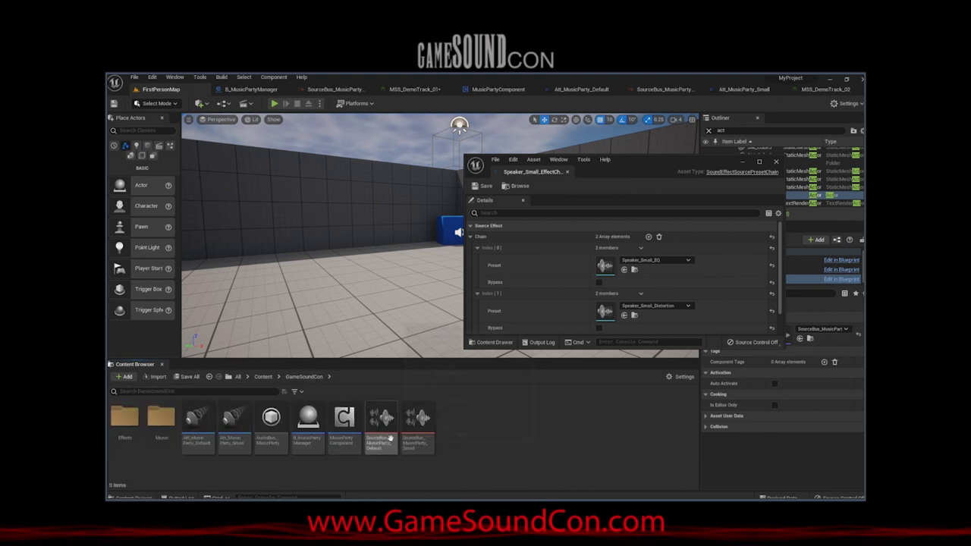
{"action": "double_click", "coordinate": [410, 439]}
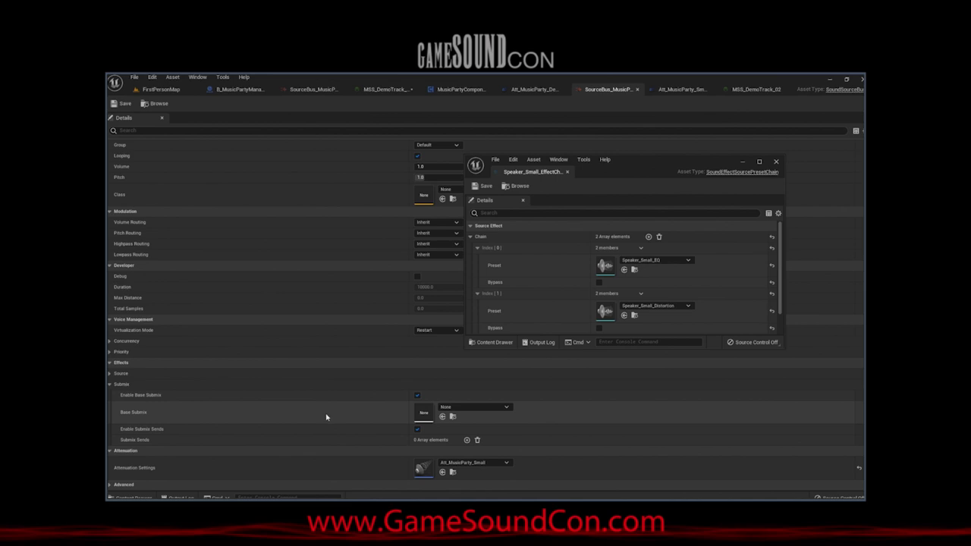
{"action": "left_click_drag", "start_coordinate": [614, 162], "coordinate": [726, 155]}
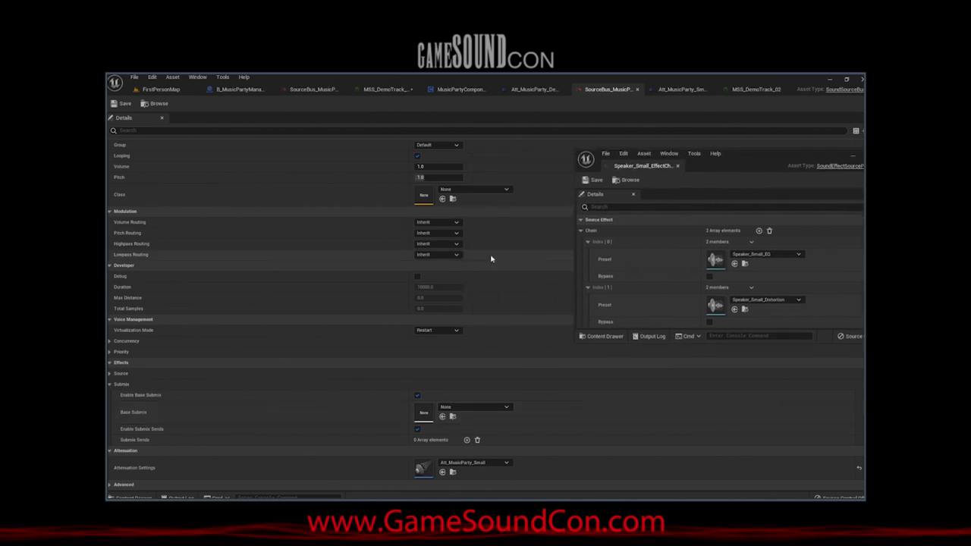
{"action": "left_click", "coordinate": [159, 375]}
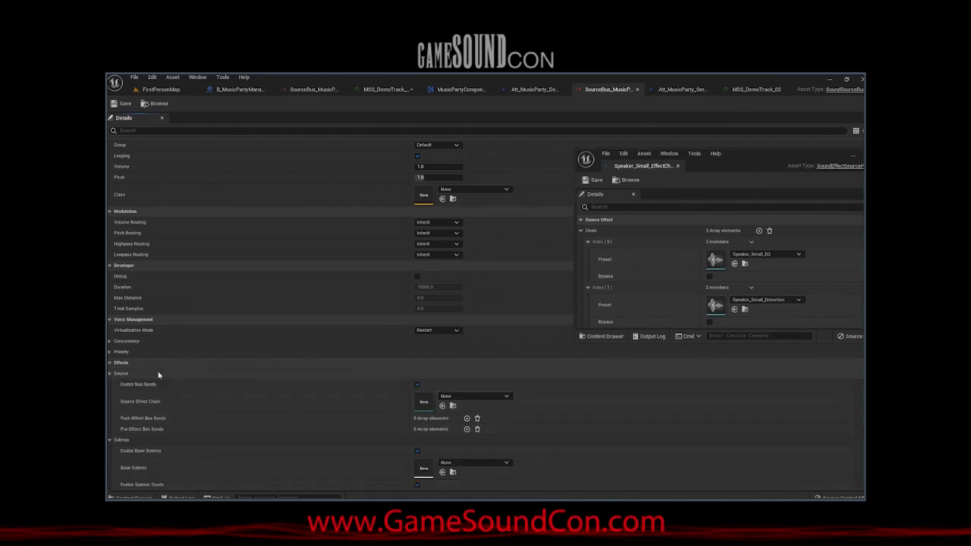
{"action": "scroll", "coordinate": [152, 364], "scroll_direction": "up", "scroll_amount": 2}
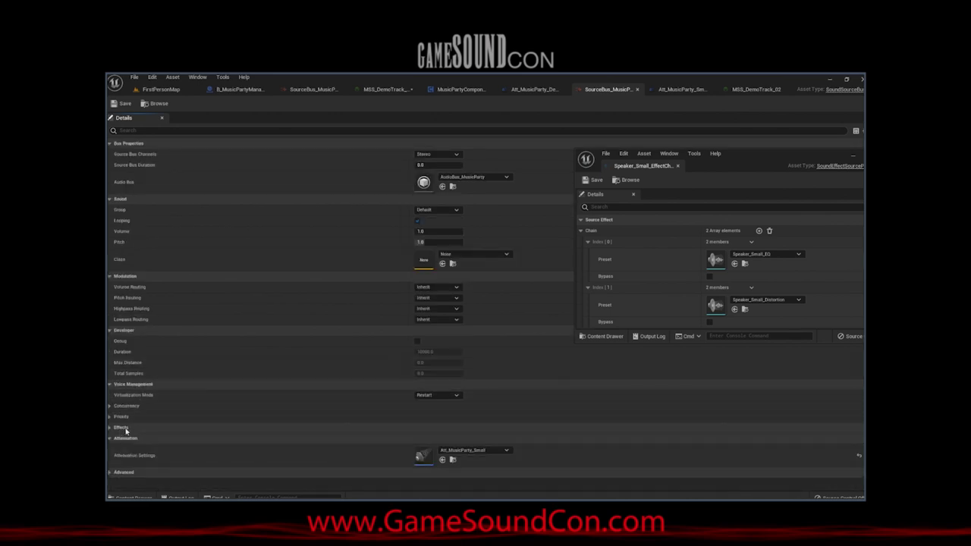
{"action": "scroll", "coordinate": [157, 425], "scroll_direction": "down", "scroll_amount": 1}
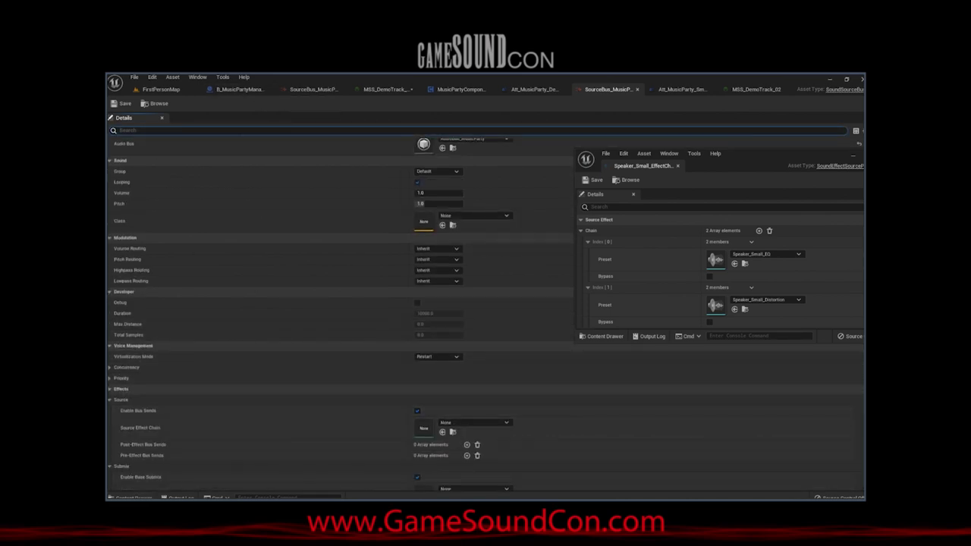
{"action": "type", "text": "rce"}
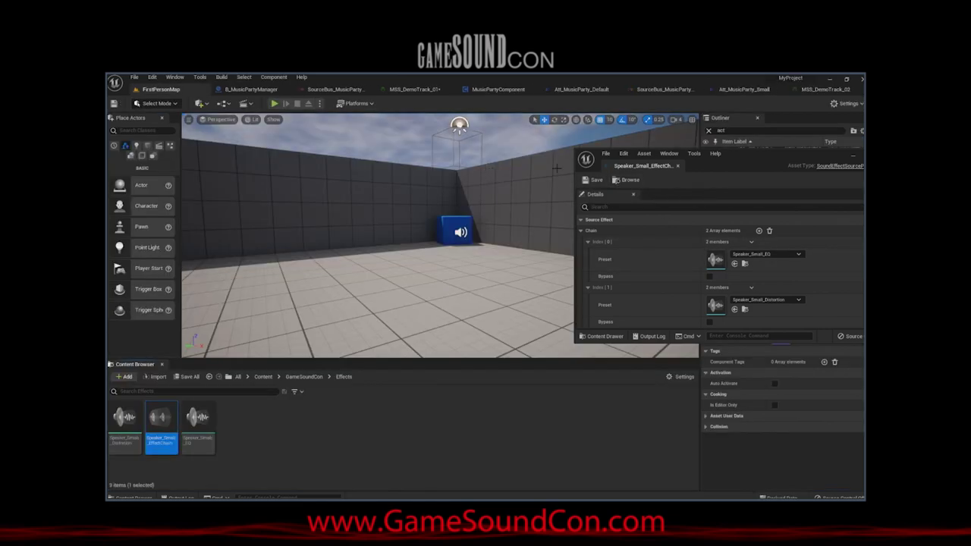
{"action": "key", "text": "ctrl+Tab"}
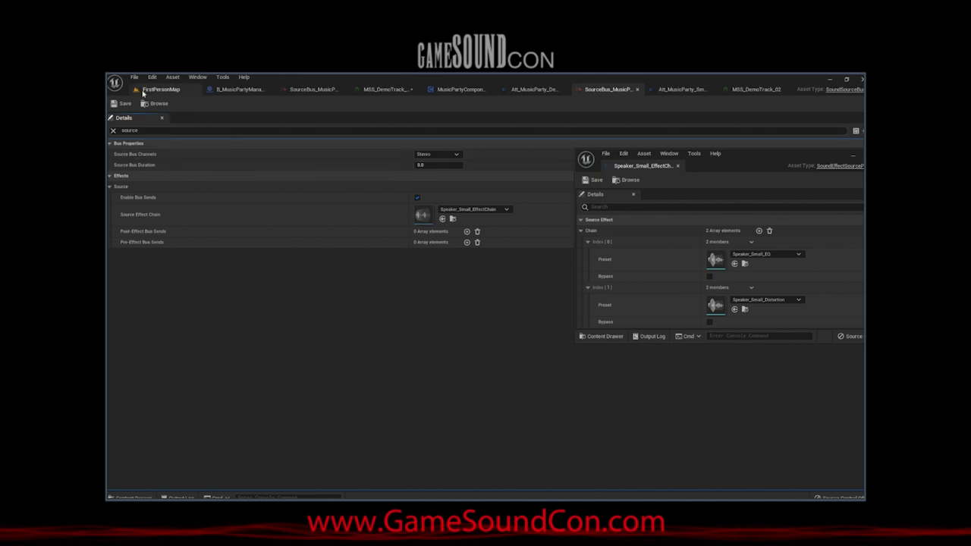
Start play-testing the level and walk up to the corner cube to hear the effect chain
{"action": "left_click", "coordinate": [160, 88]}
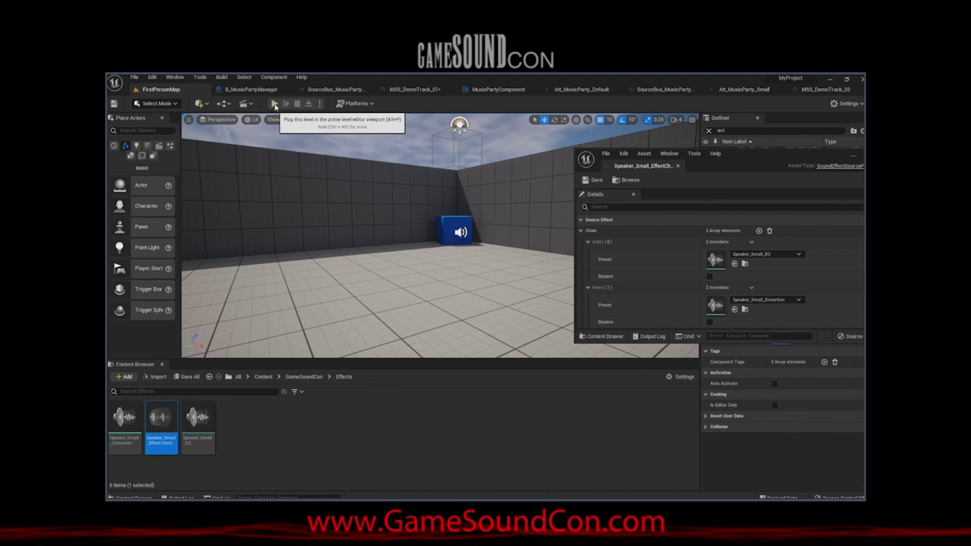
{"action": "left_click", "coordinate": [275, 104]}
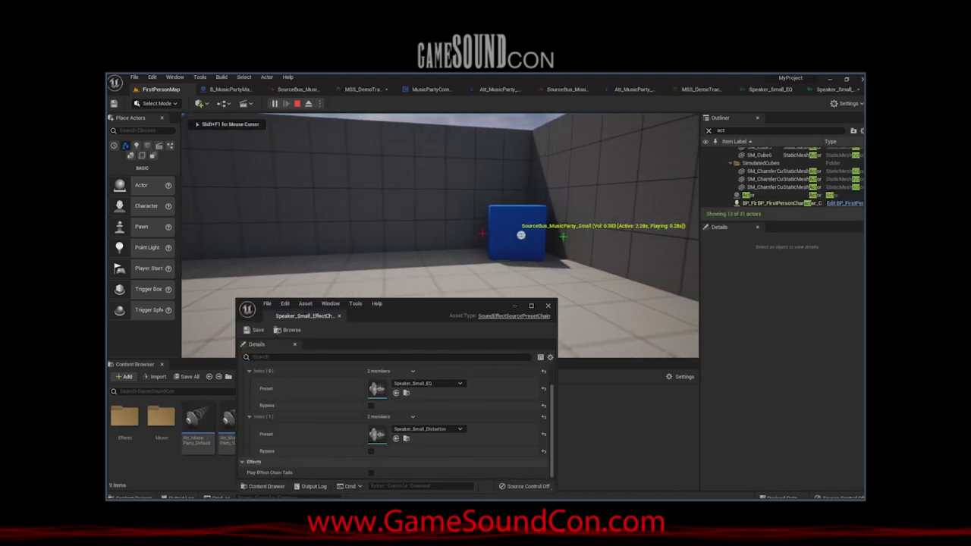
Raise the Speaker_Small_EQ band's bandwidth, set its gain to about -23 dB, set Speaker_Small_Distortion's threshold to about -14.4 dB and save the distortion preset
{"action": "left_click", "coordinate": [770, 89]}
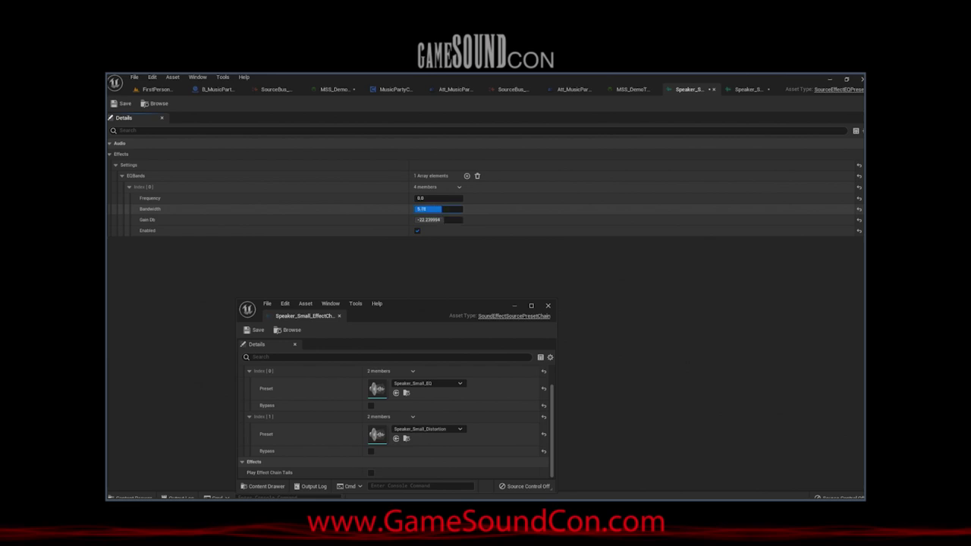
{"action": "left_click_drag", "start_coordinate": [445, 209], "coordinate": [446, 208]}
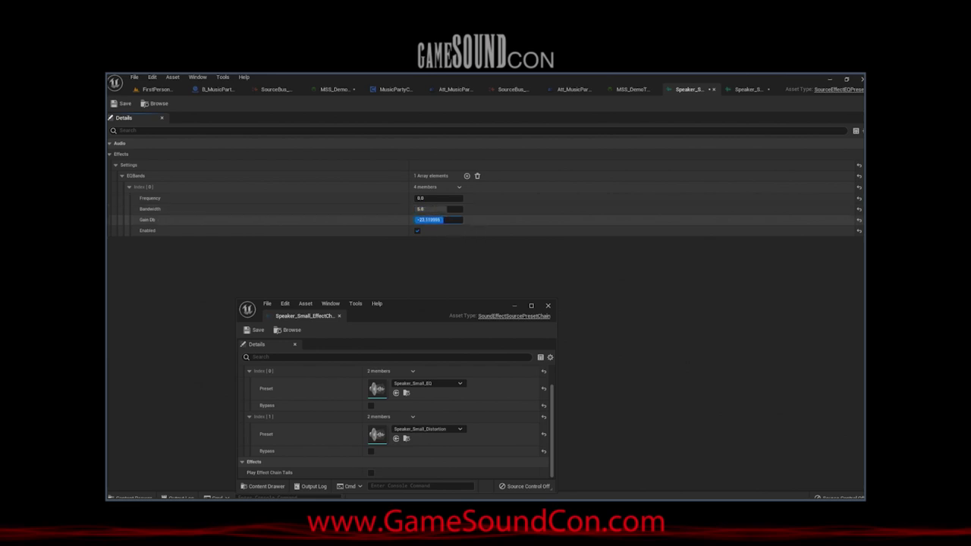
{"action": "left_click", "coordinate": [749, 89]}
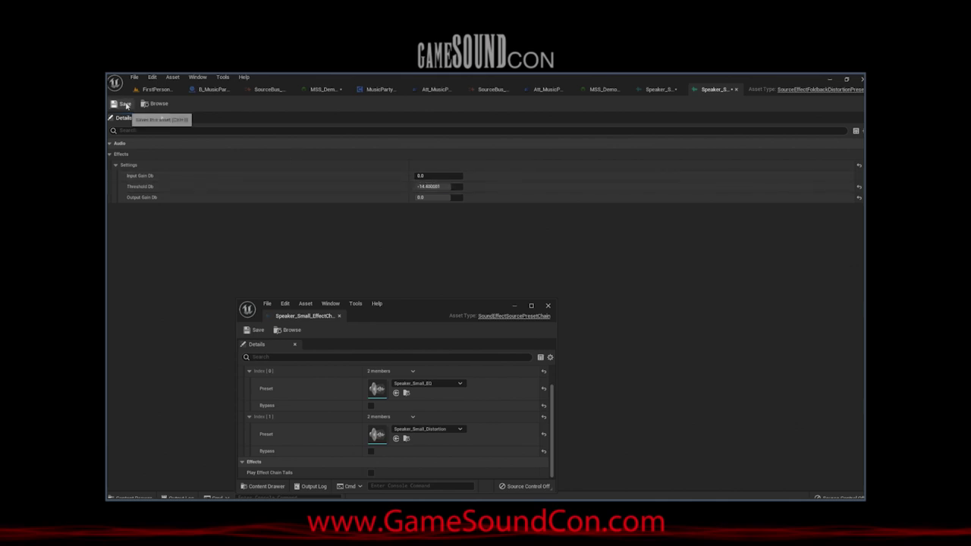
Resume the running play-test, compare the sound at the tall cubes with the corner cube, and stop the session
{"action": "left_click", "coordinate": [156, 89]}
{"action": "left_click", "coordinate": [336, 192]}
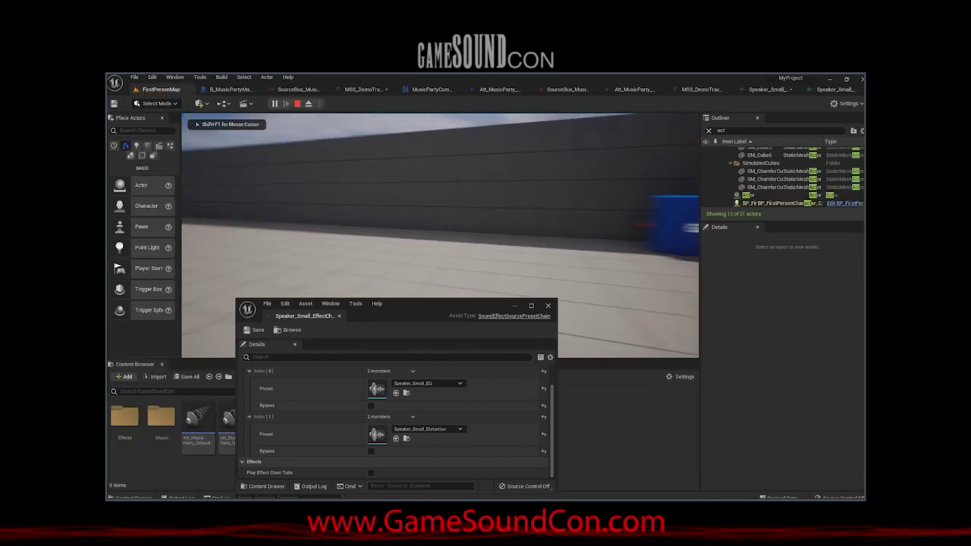
{"action": "key", "text": "w"}
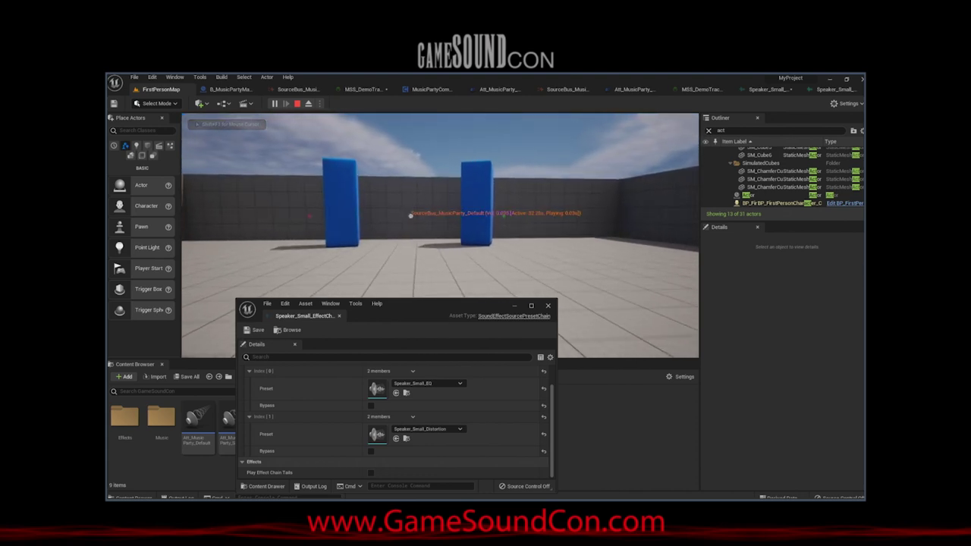
{"action": "key", "text": "w"}
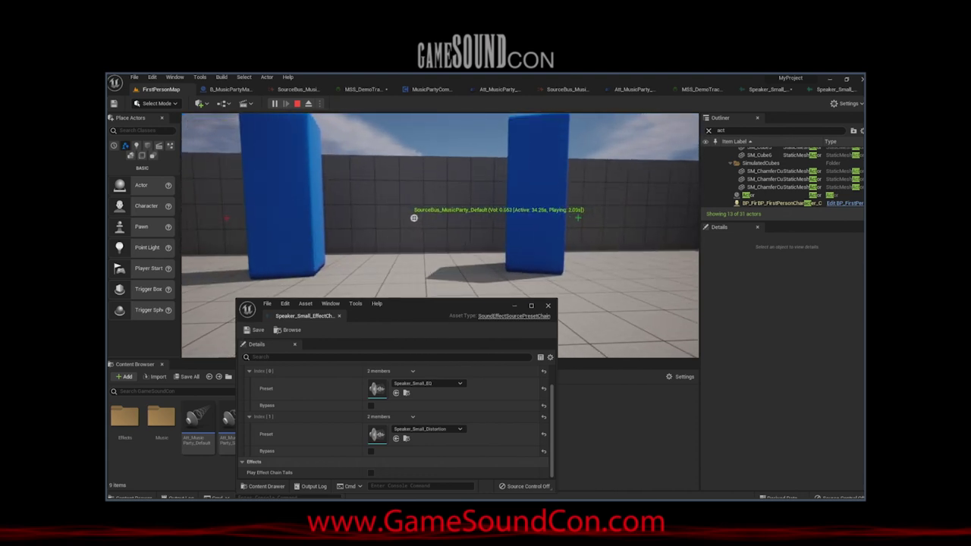
{"action": "key", "text": "s"}
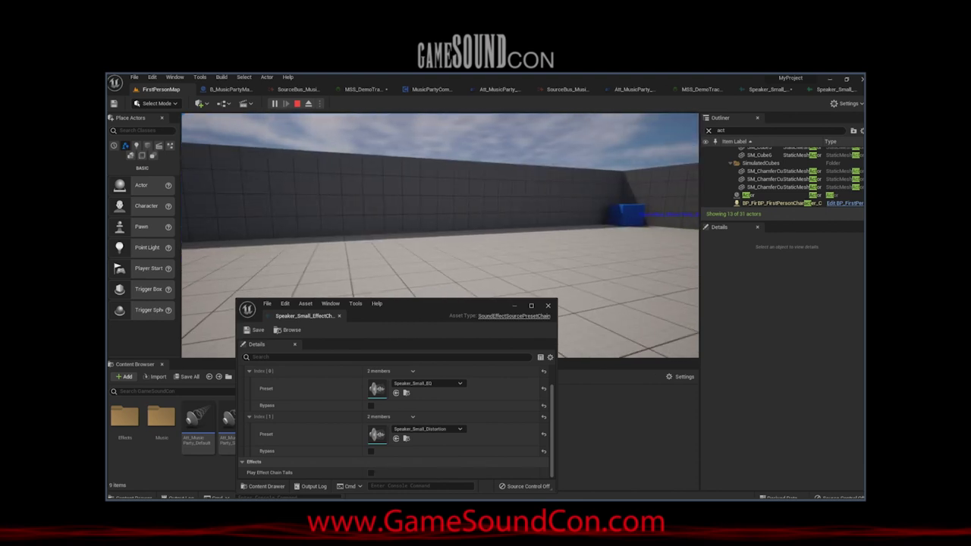
{"action": "key", "text": "w"}
{"action": "key", "text": "w"}
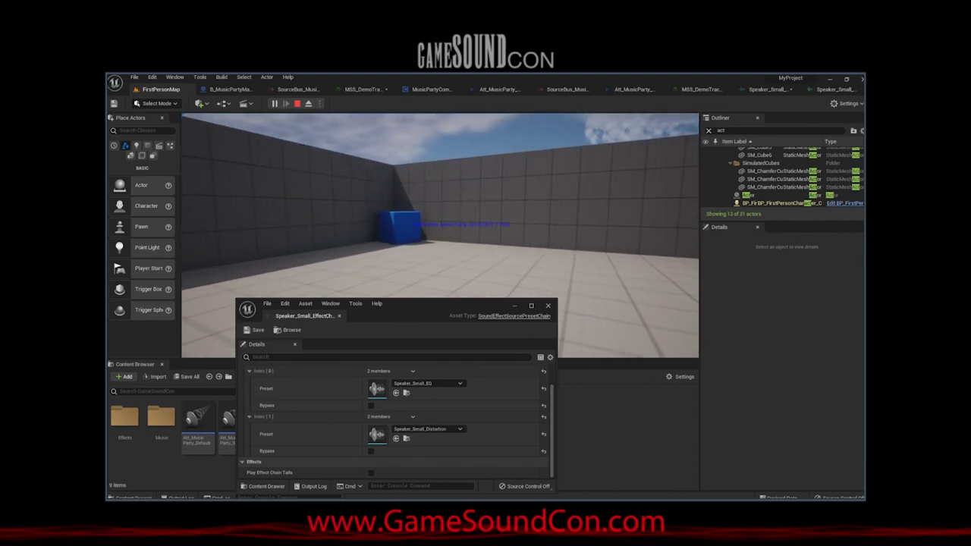
{"action": "key", "text": "w"}
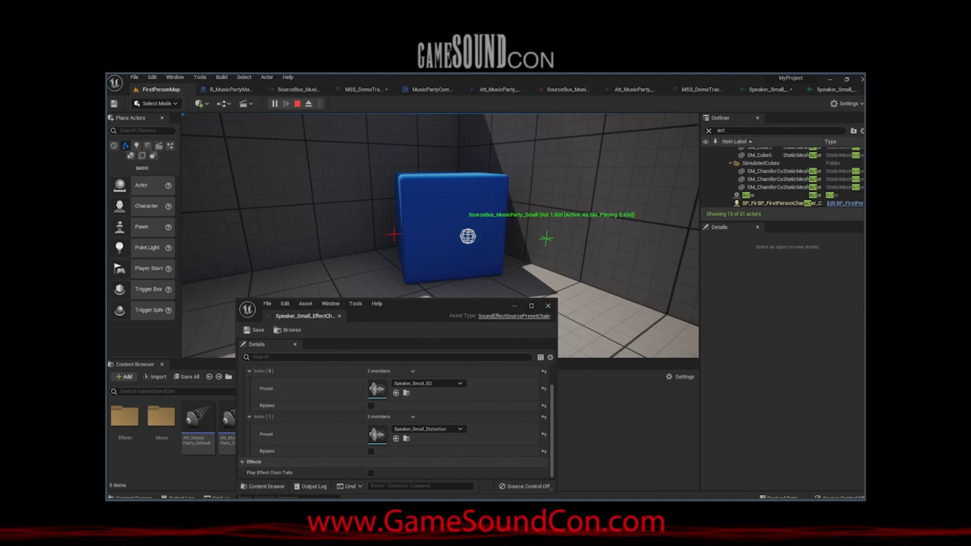
{"action": "key", "text": "Escape"}
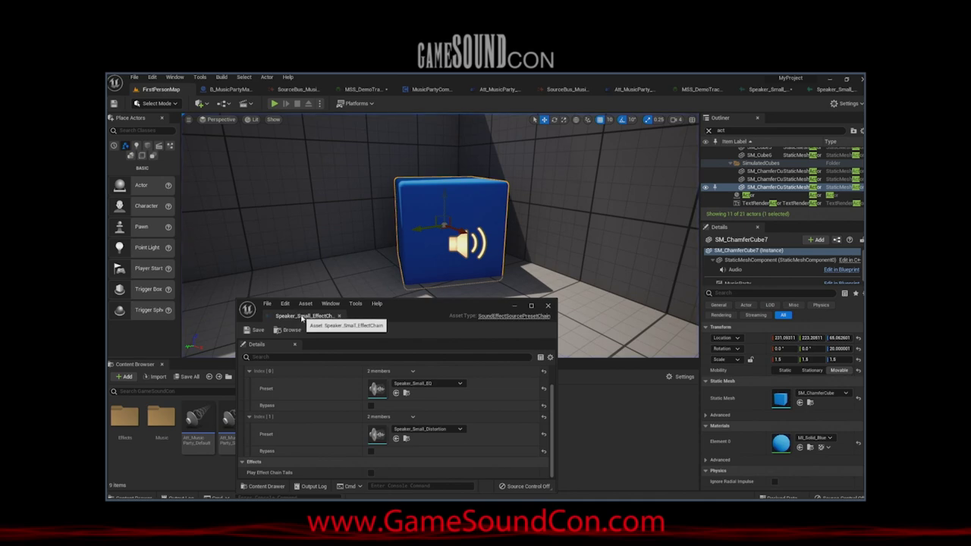
Close the Speaker_Small_EffectChain editor and select the B_MusicPartyManager actor in the level
{"action": "left_click", "coordinate": [339, 316]}
{"action": "left_click_drag", "start_coordinate": [357, 288], "coordinate": [334, 319]}
{"action": "right_click_drag", "start_coordinate": [440, 235], "coordinate": [476, 208]}
{"action": "left_click", "coordinate": [191, 248]}
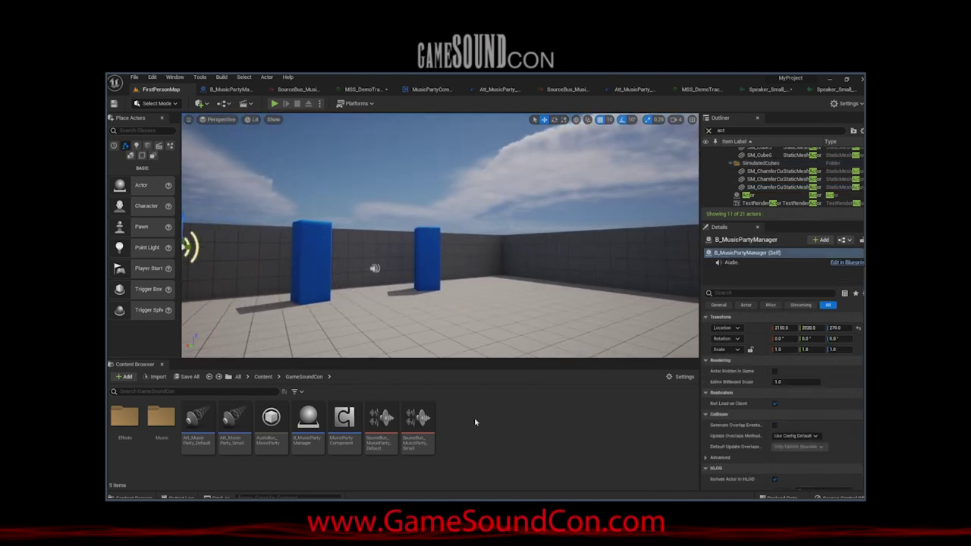